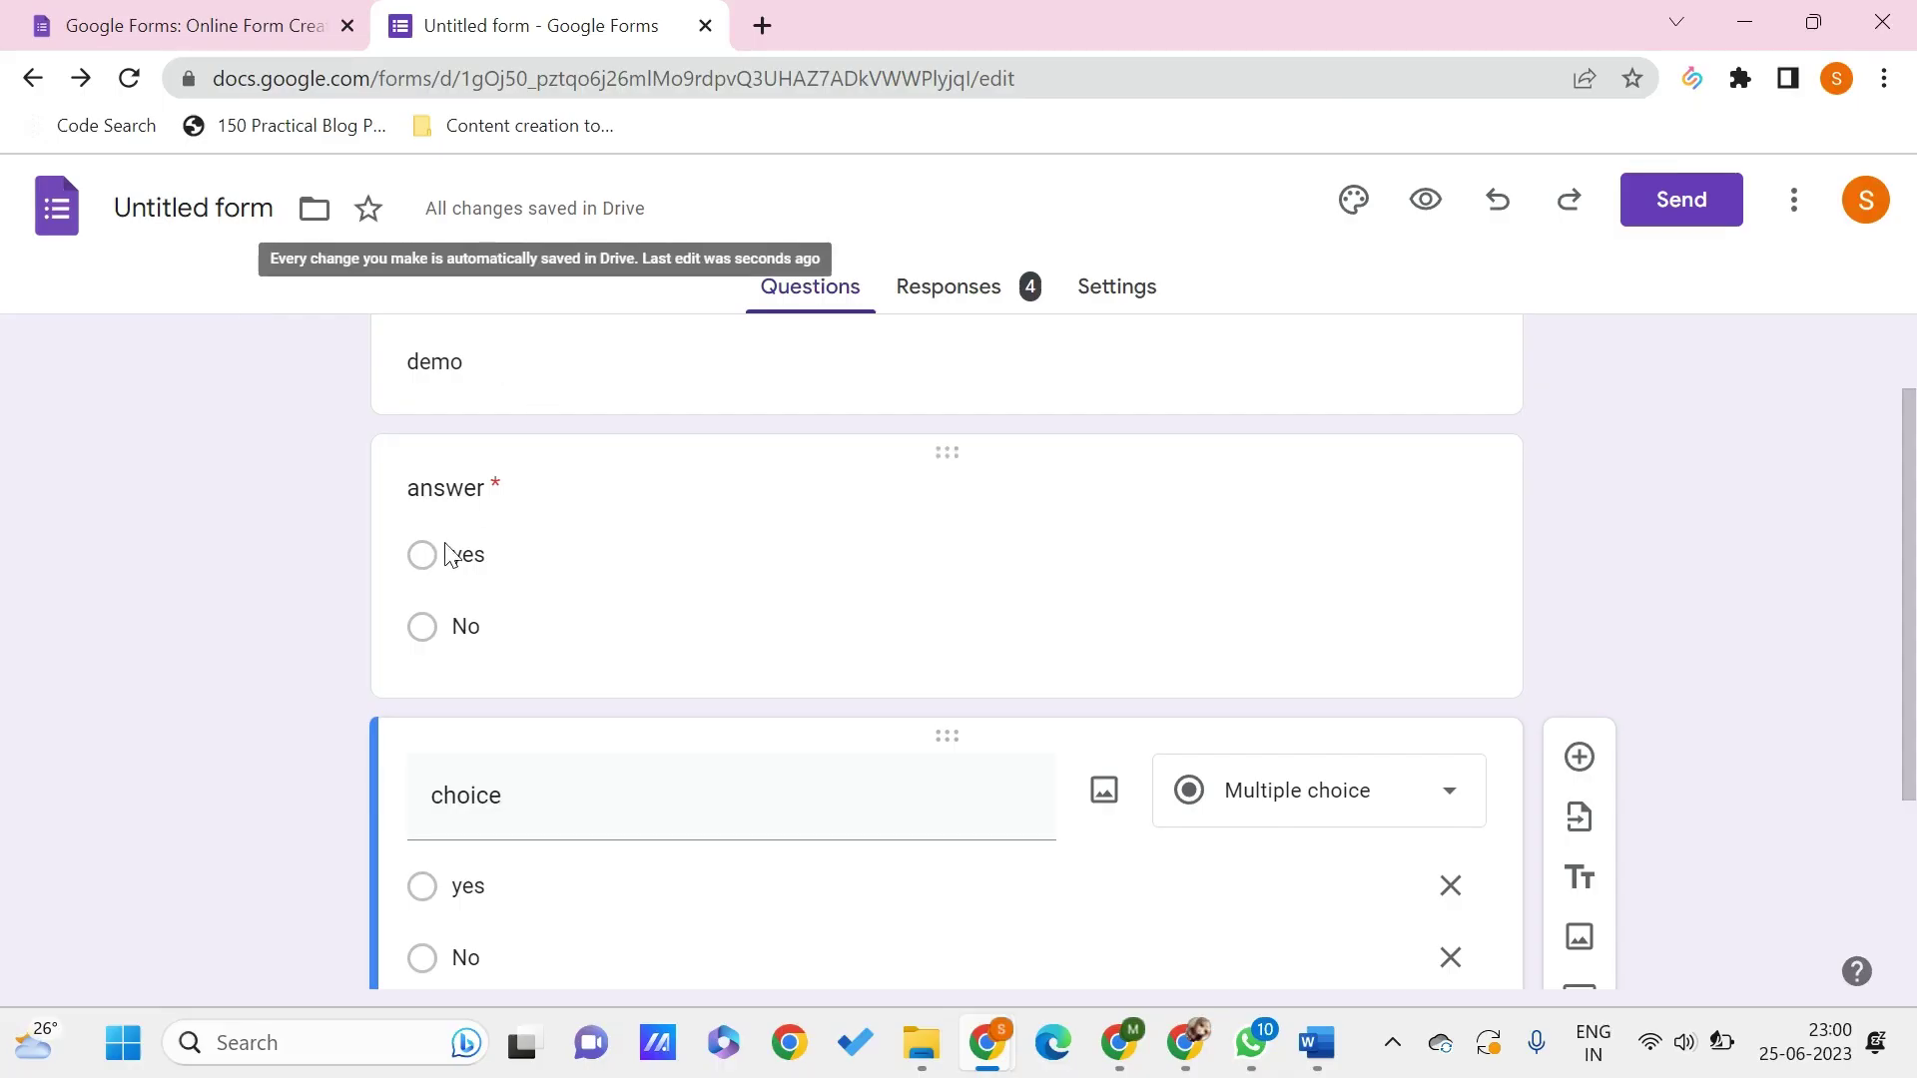
Step: View the Responses summary's pie charts for all 4 responses, including the 50/50 yes/No split
{"action": "scroll", "coordinate": [561, 629], "scroll_direction": "up", "scroll_amount": 1}
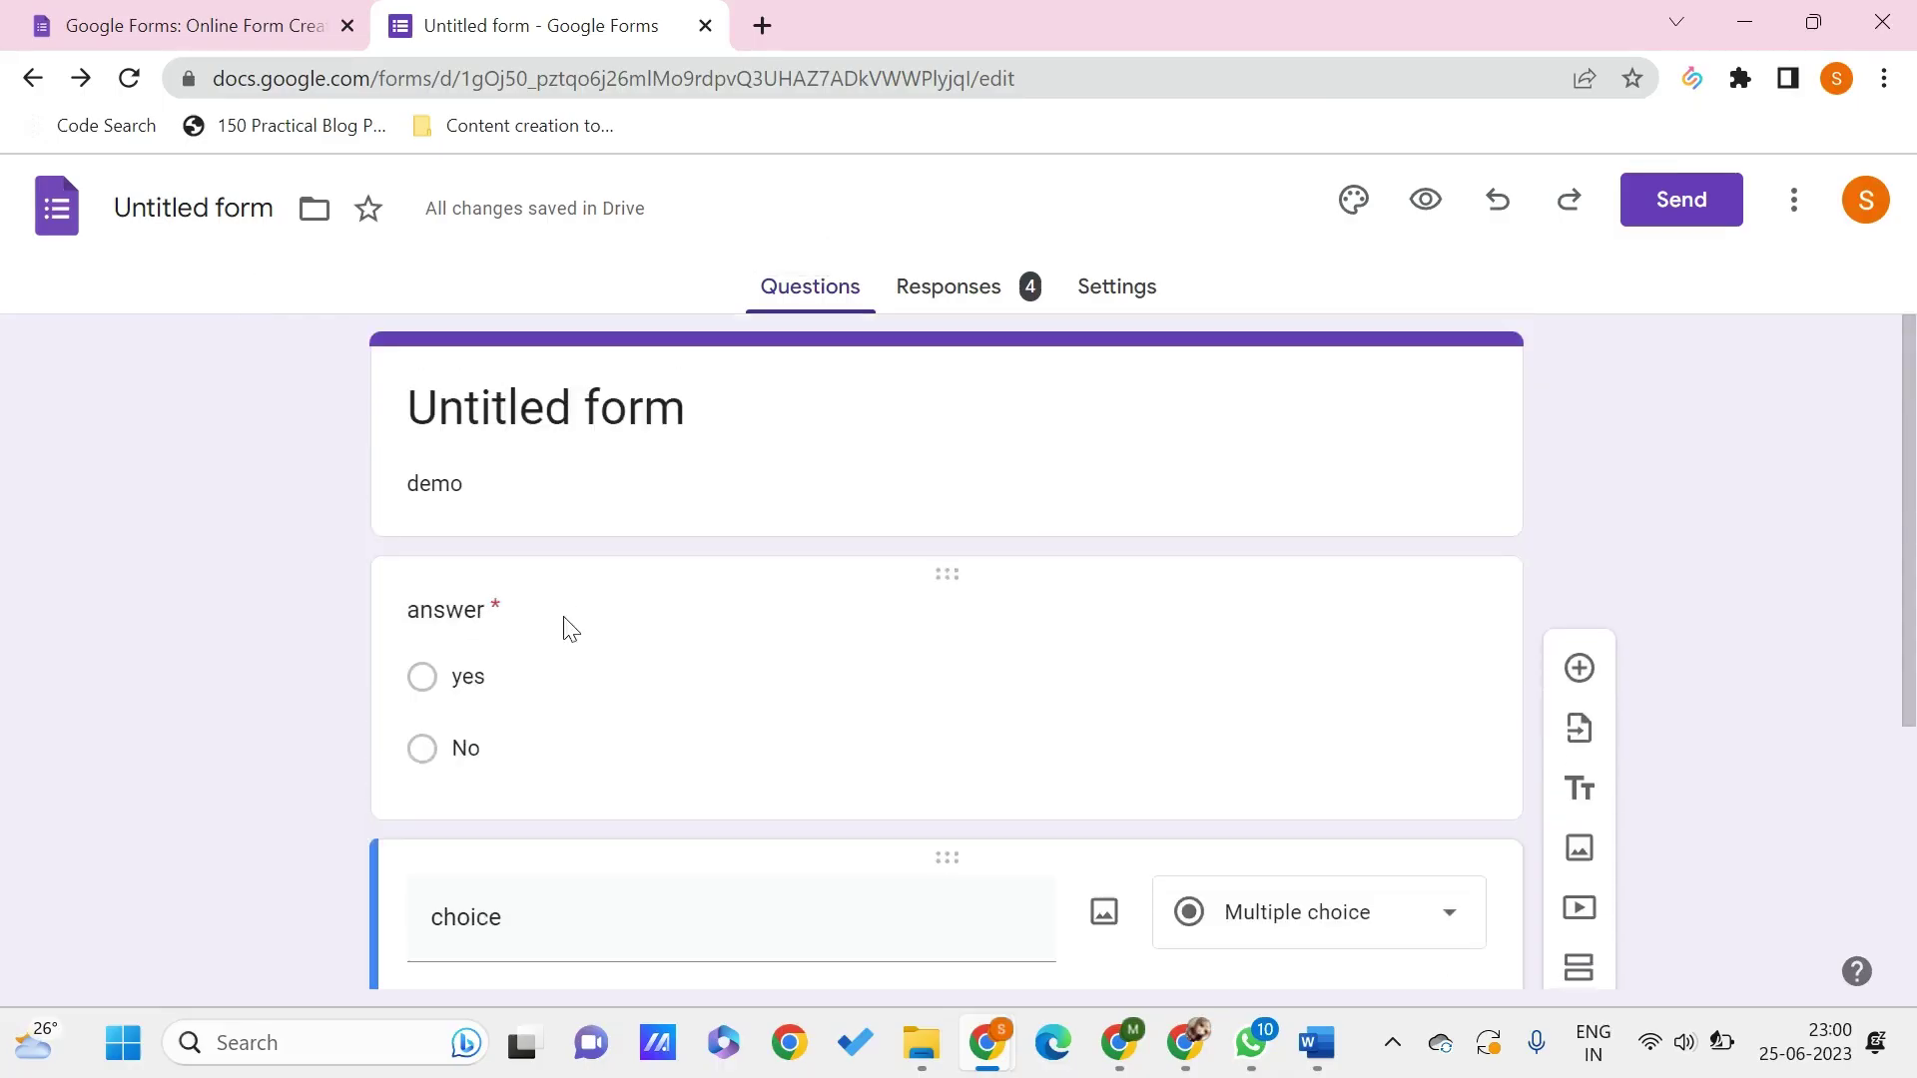
{"action": "scroll", "coordinate": [561, 627], "scroll_direction": "down", "scroll_amount": 3}
{"action": "scroll", "coordinate": [561, 627], "scroll_direction": "up", "scroll_amount": 3}
{"action": "left_click", "coordinate": [968, 286]}
{"action": "scroll", "coordinate": [858, 638], "scroll_direction": "down", "scroll_amount": 1}
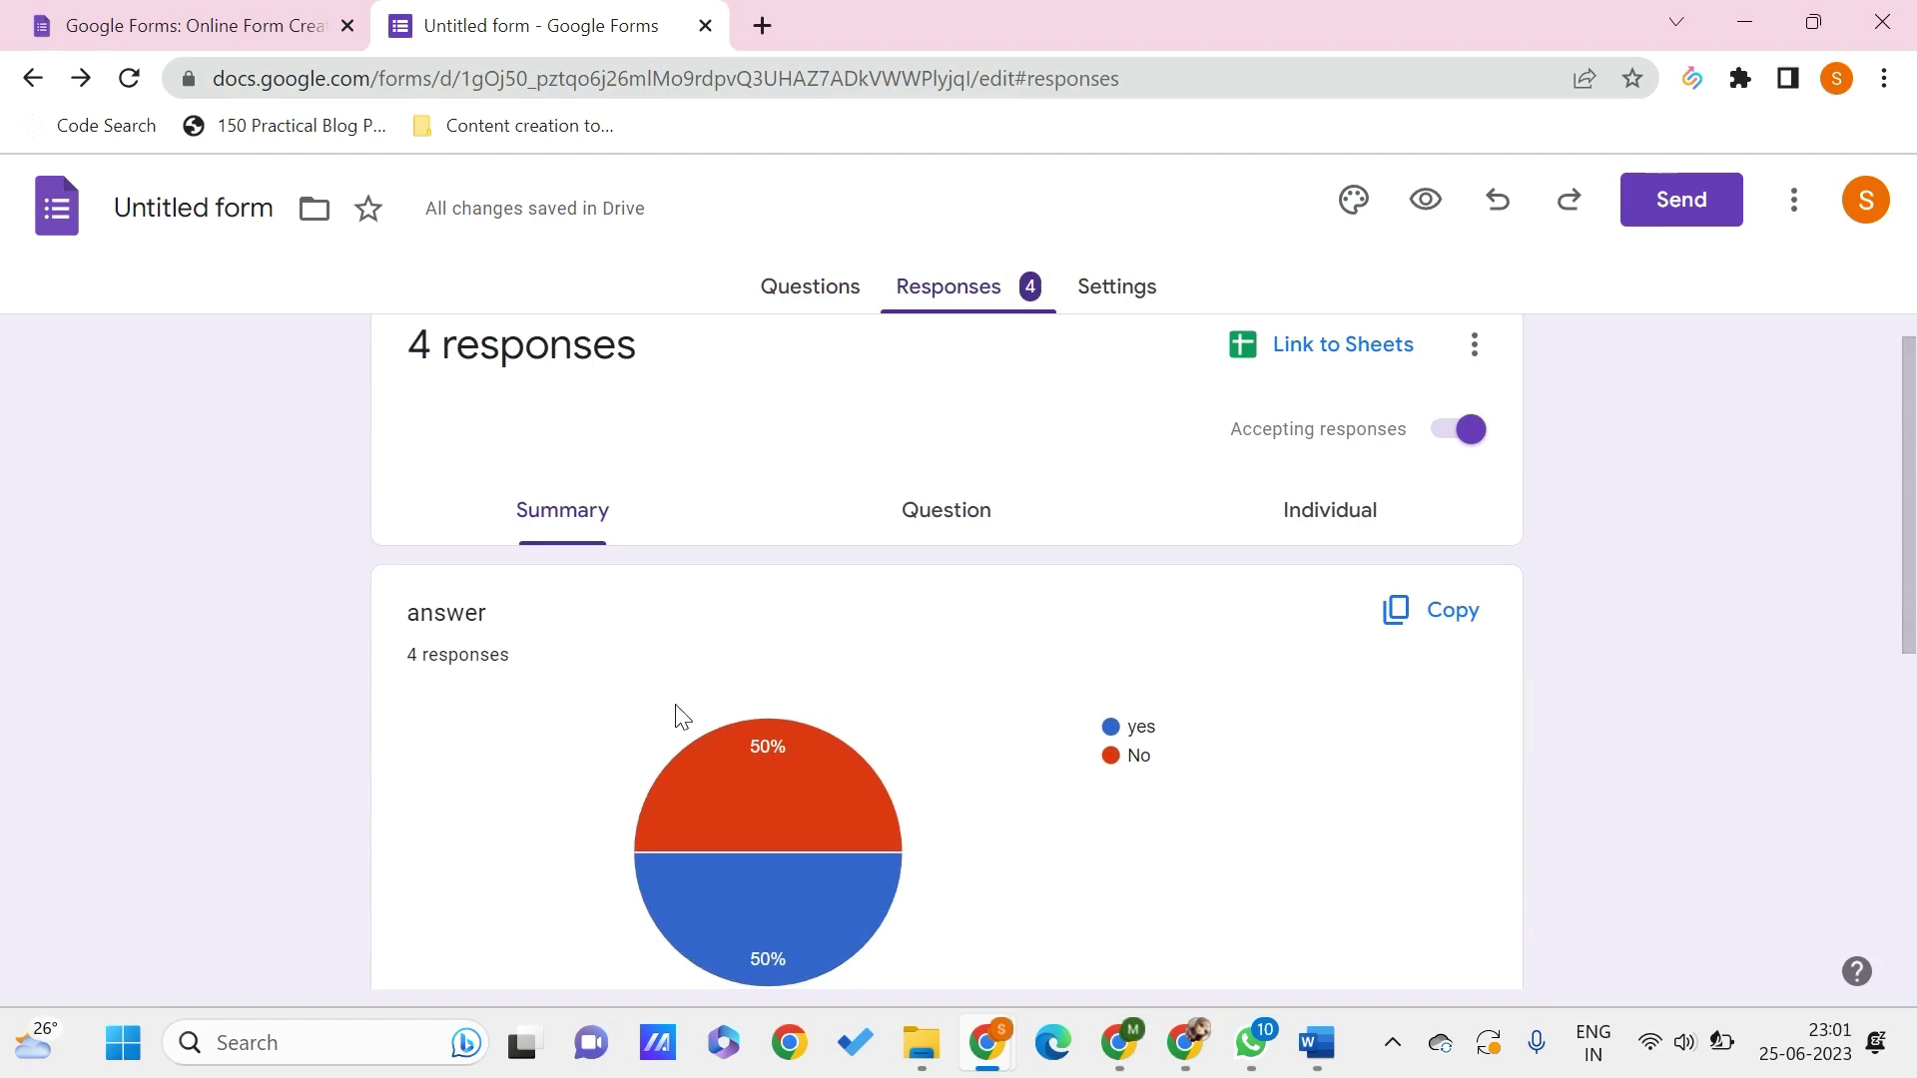
{"action": "scroll", "coordinate": [674, 708], "scroll_direction": "down", "scroll_amount": 2}
{"action": "mouse_move", "coordinate": [675, 704]}
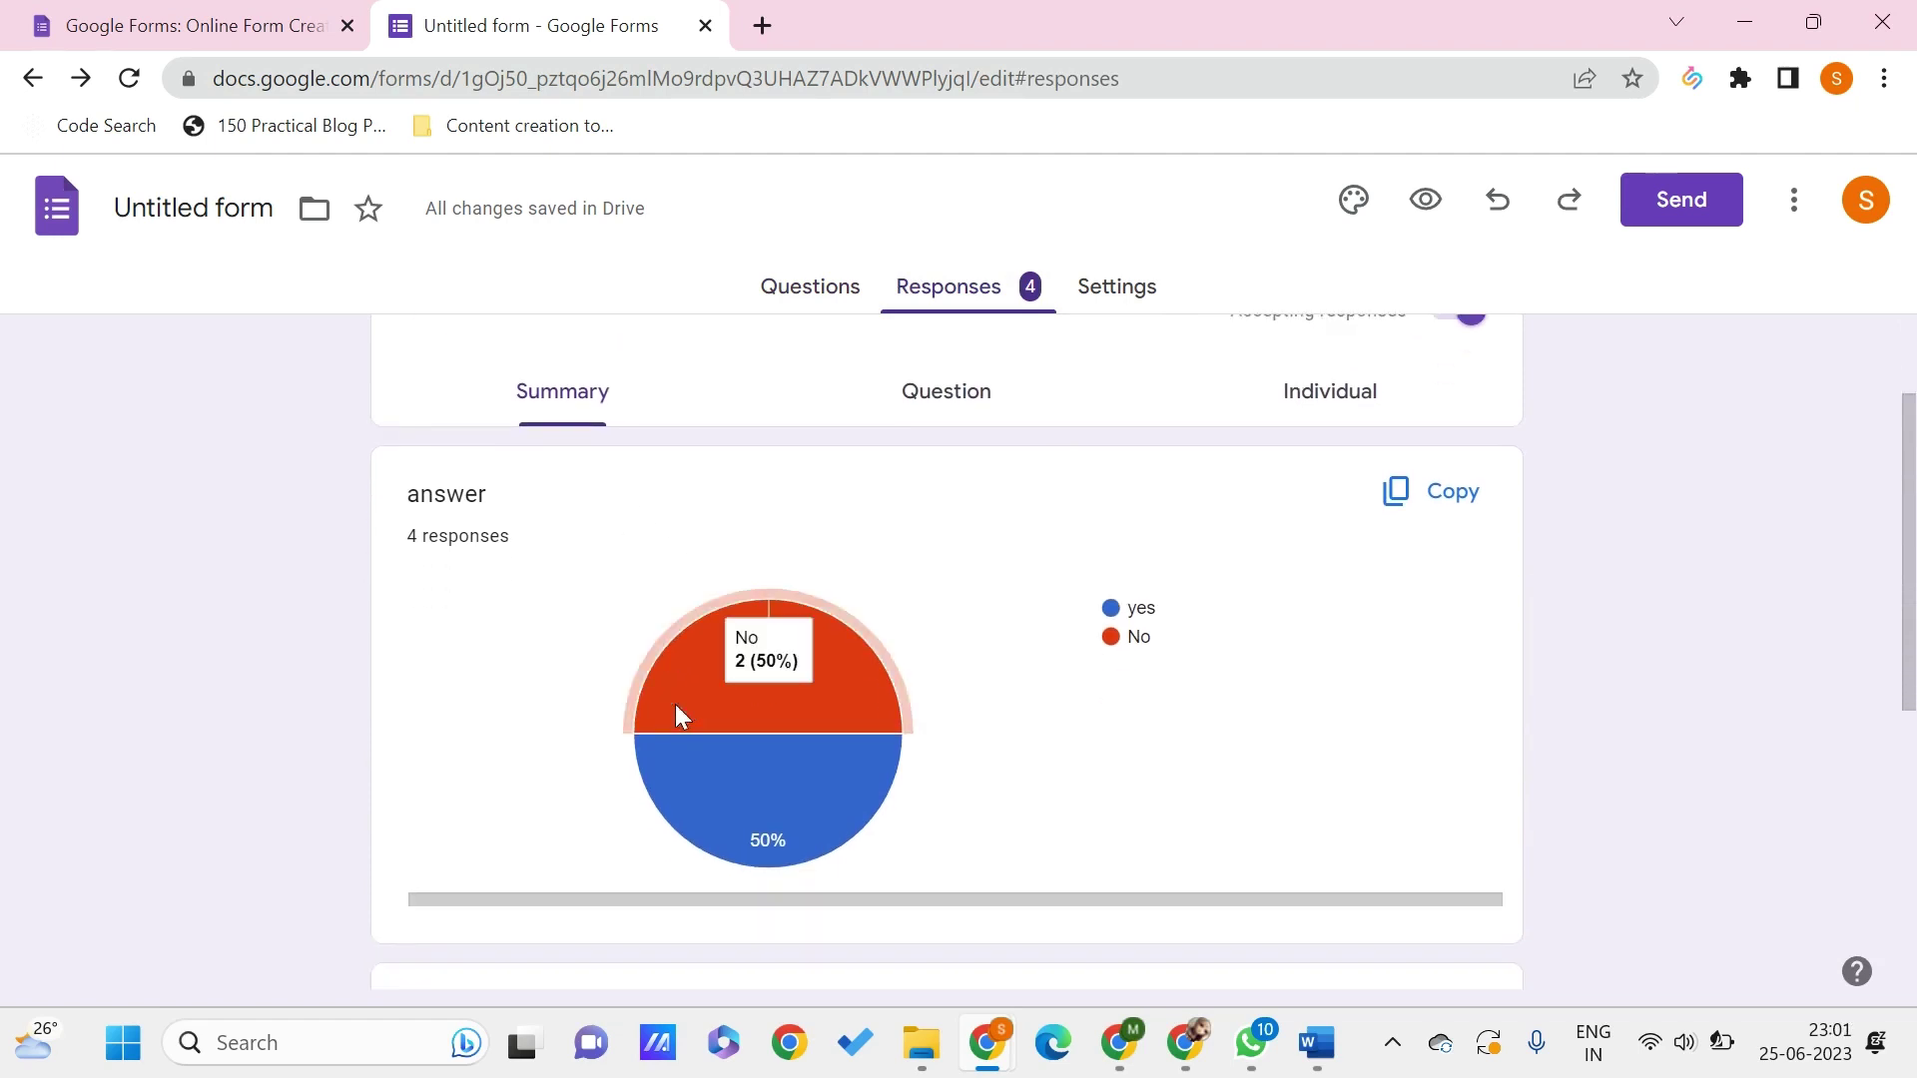
{"action": "scroll", "coordinate": [728, 761], "scroll_direction": "down", "scroll_amount": 2}
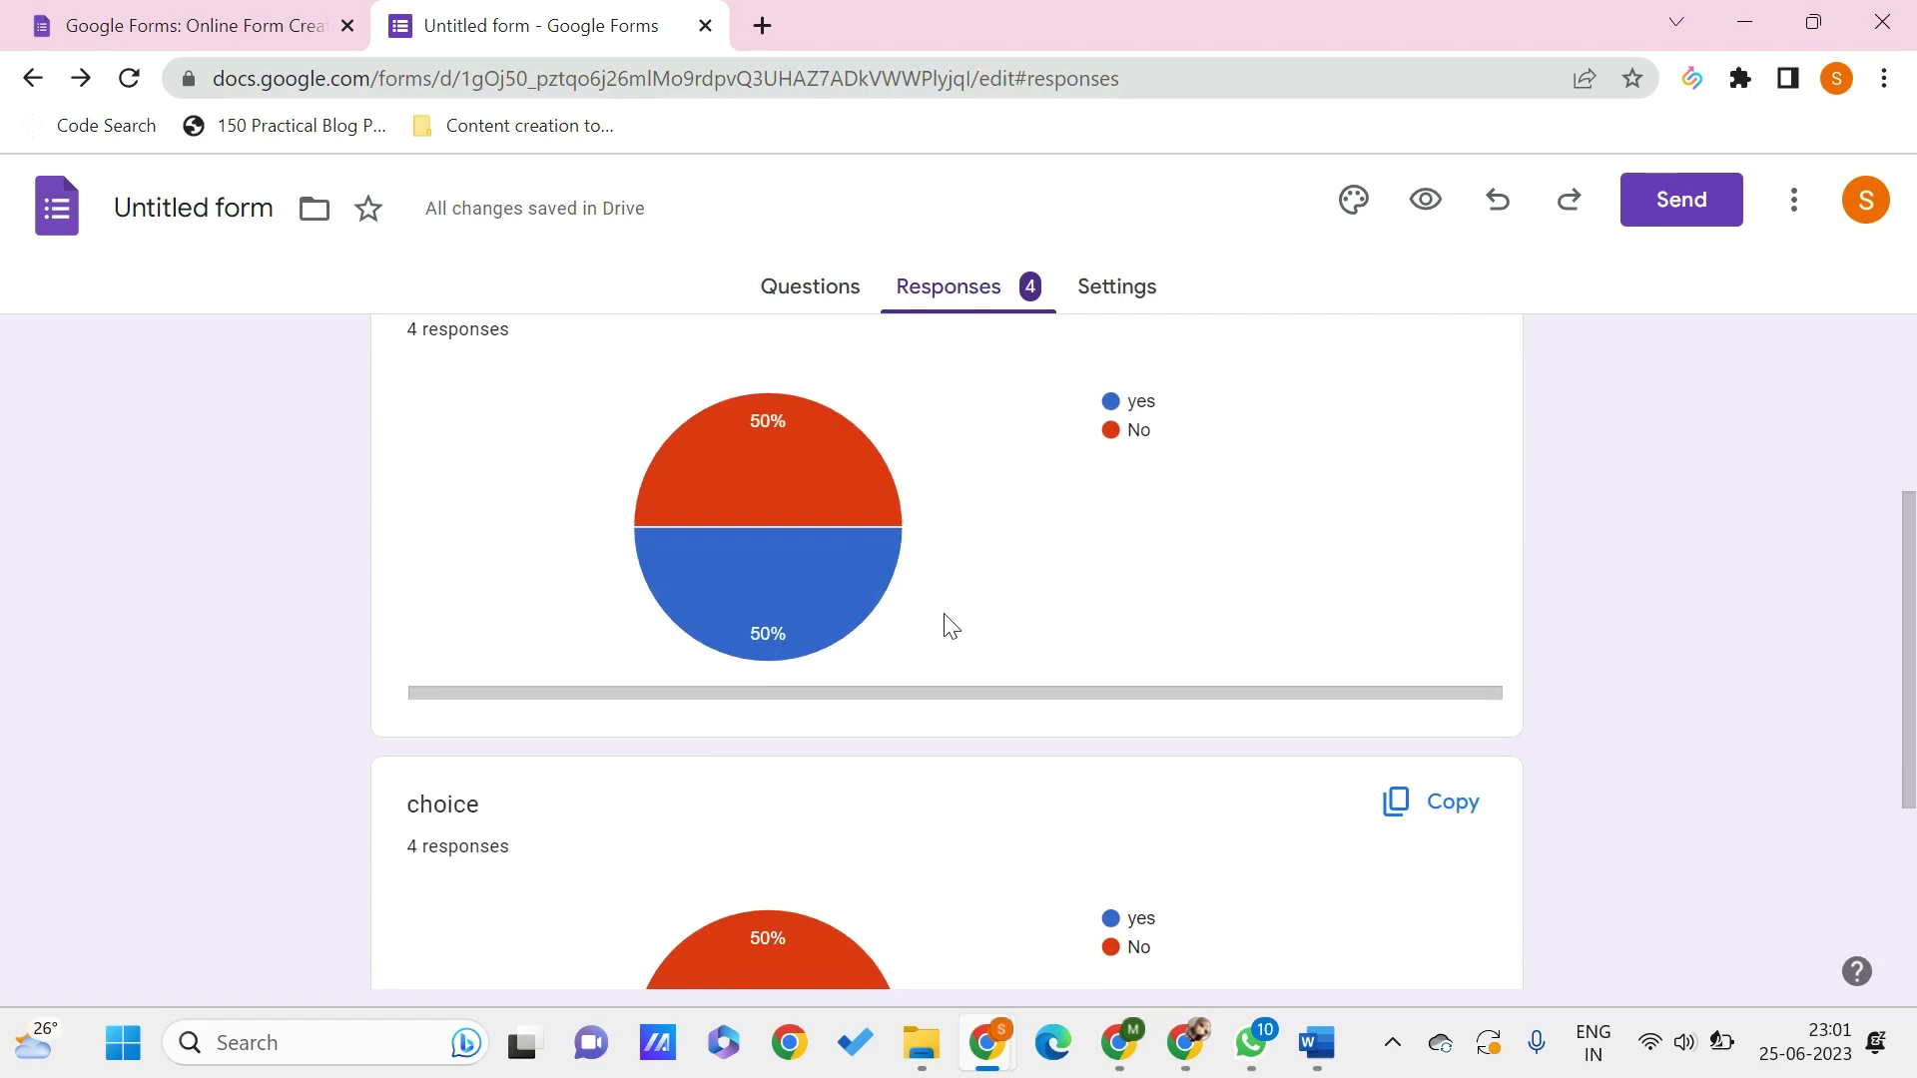
{"action": "scroll", "coordinate": [946, 625], "scroll_direction": "down", "scroll_amount": 1}
{"action": "scroll", "coordinate": [947, 625], "scroll_direction": "up", "scroll_amount": 1}
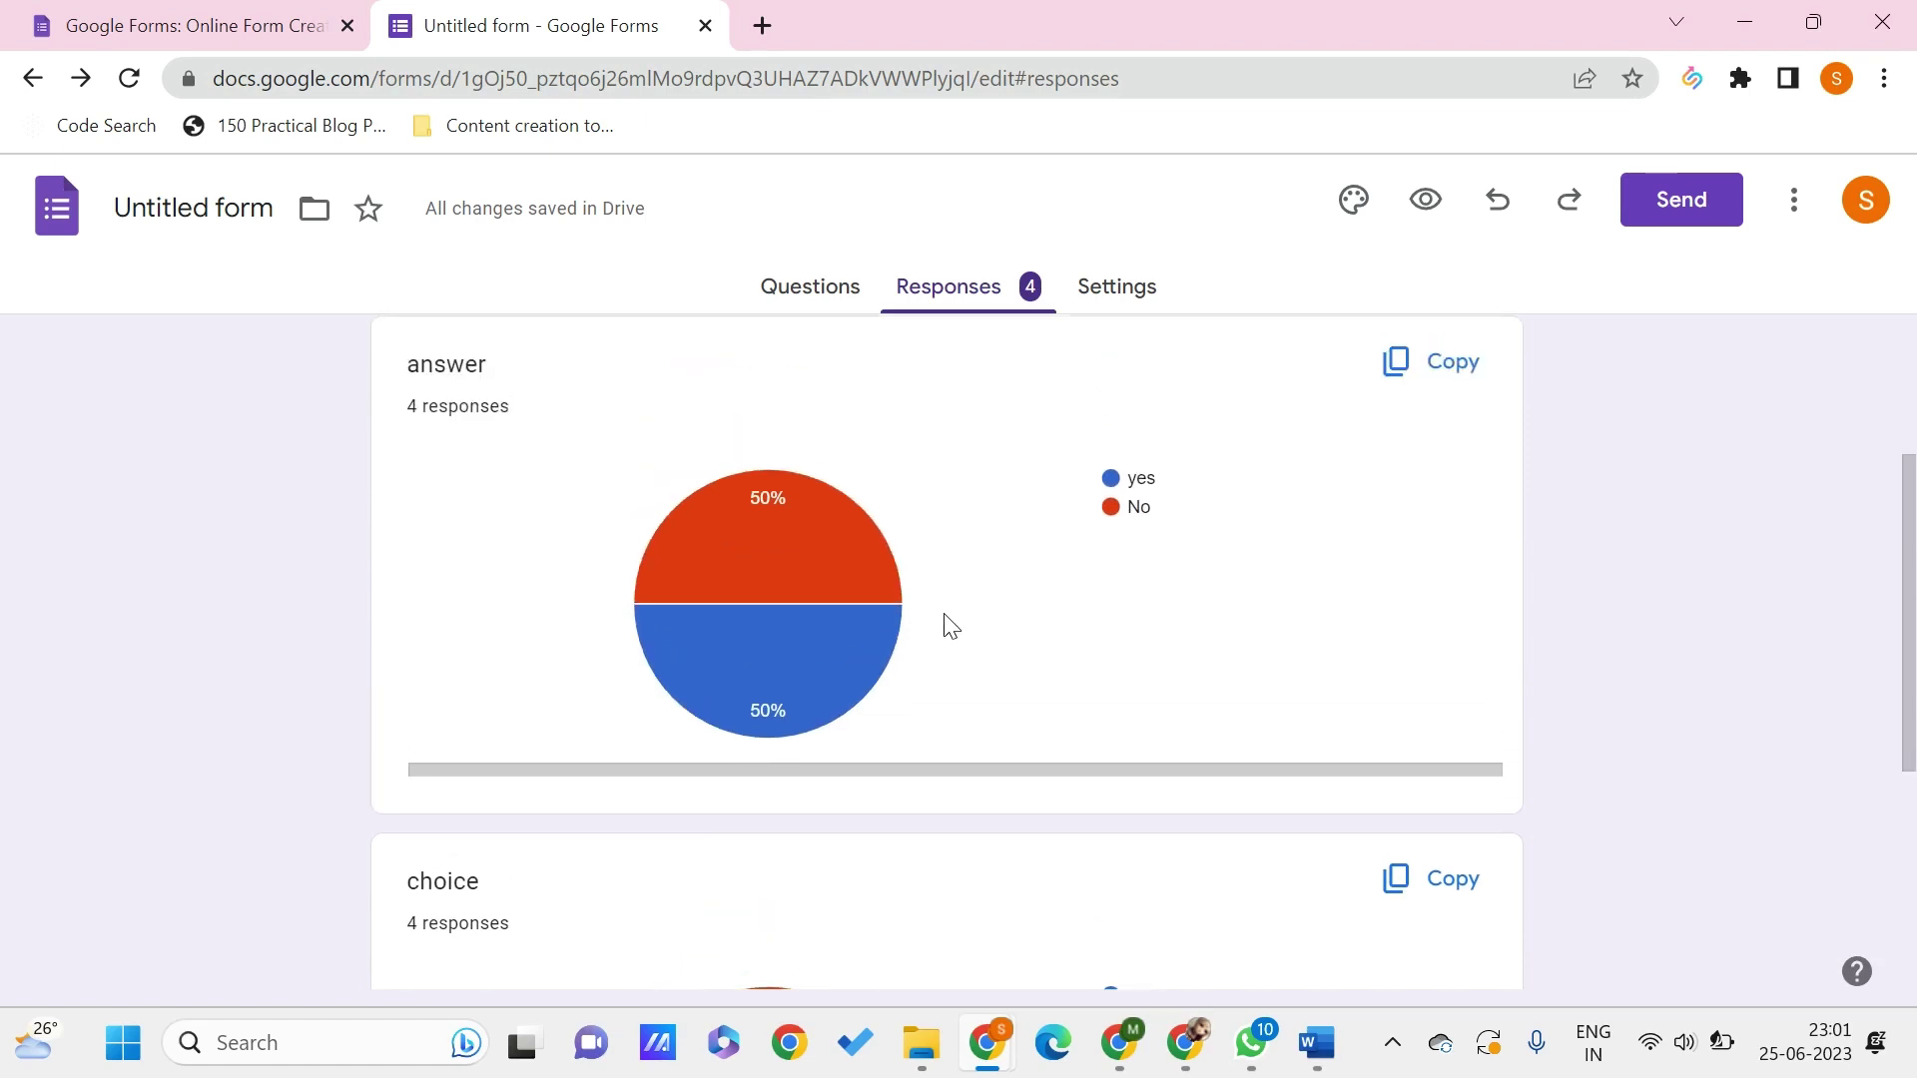
{"action": "scroll", "coordinate": [1138, 790], "scroll_direction": "down", "scroll_amount": 4}
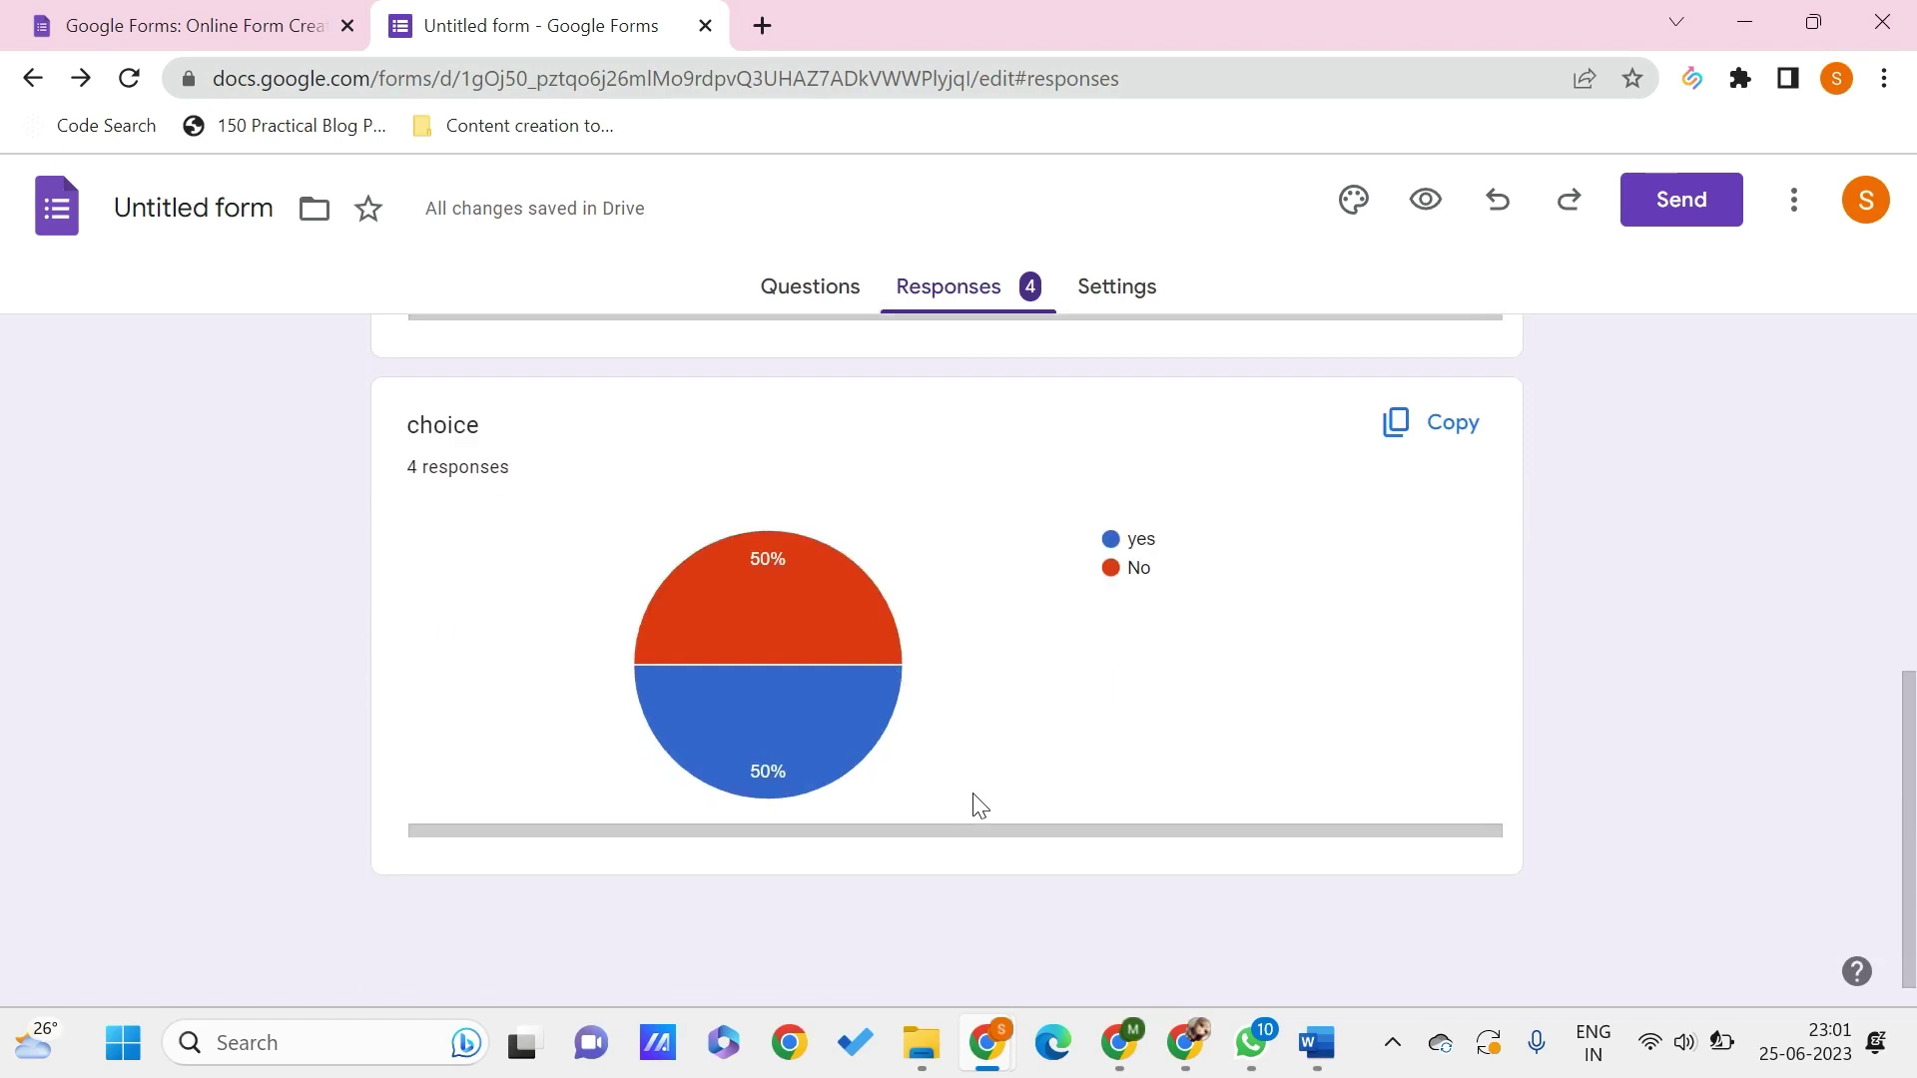
{"action": "scroll", "coordinate": [978, 805], "scroll_direction": "up", "scroll_amount": 7}
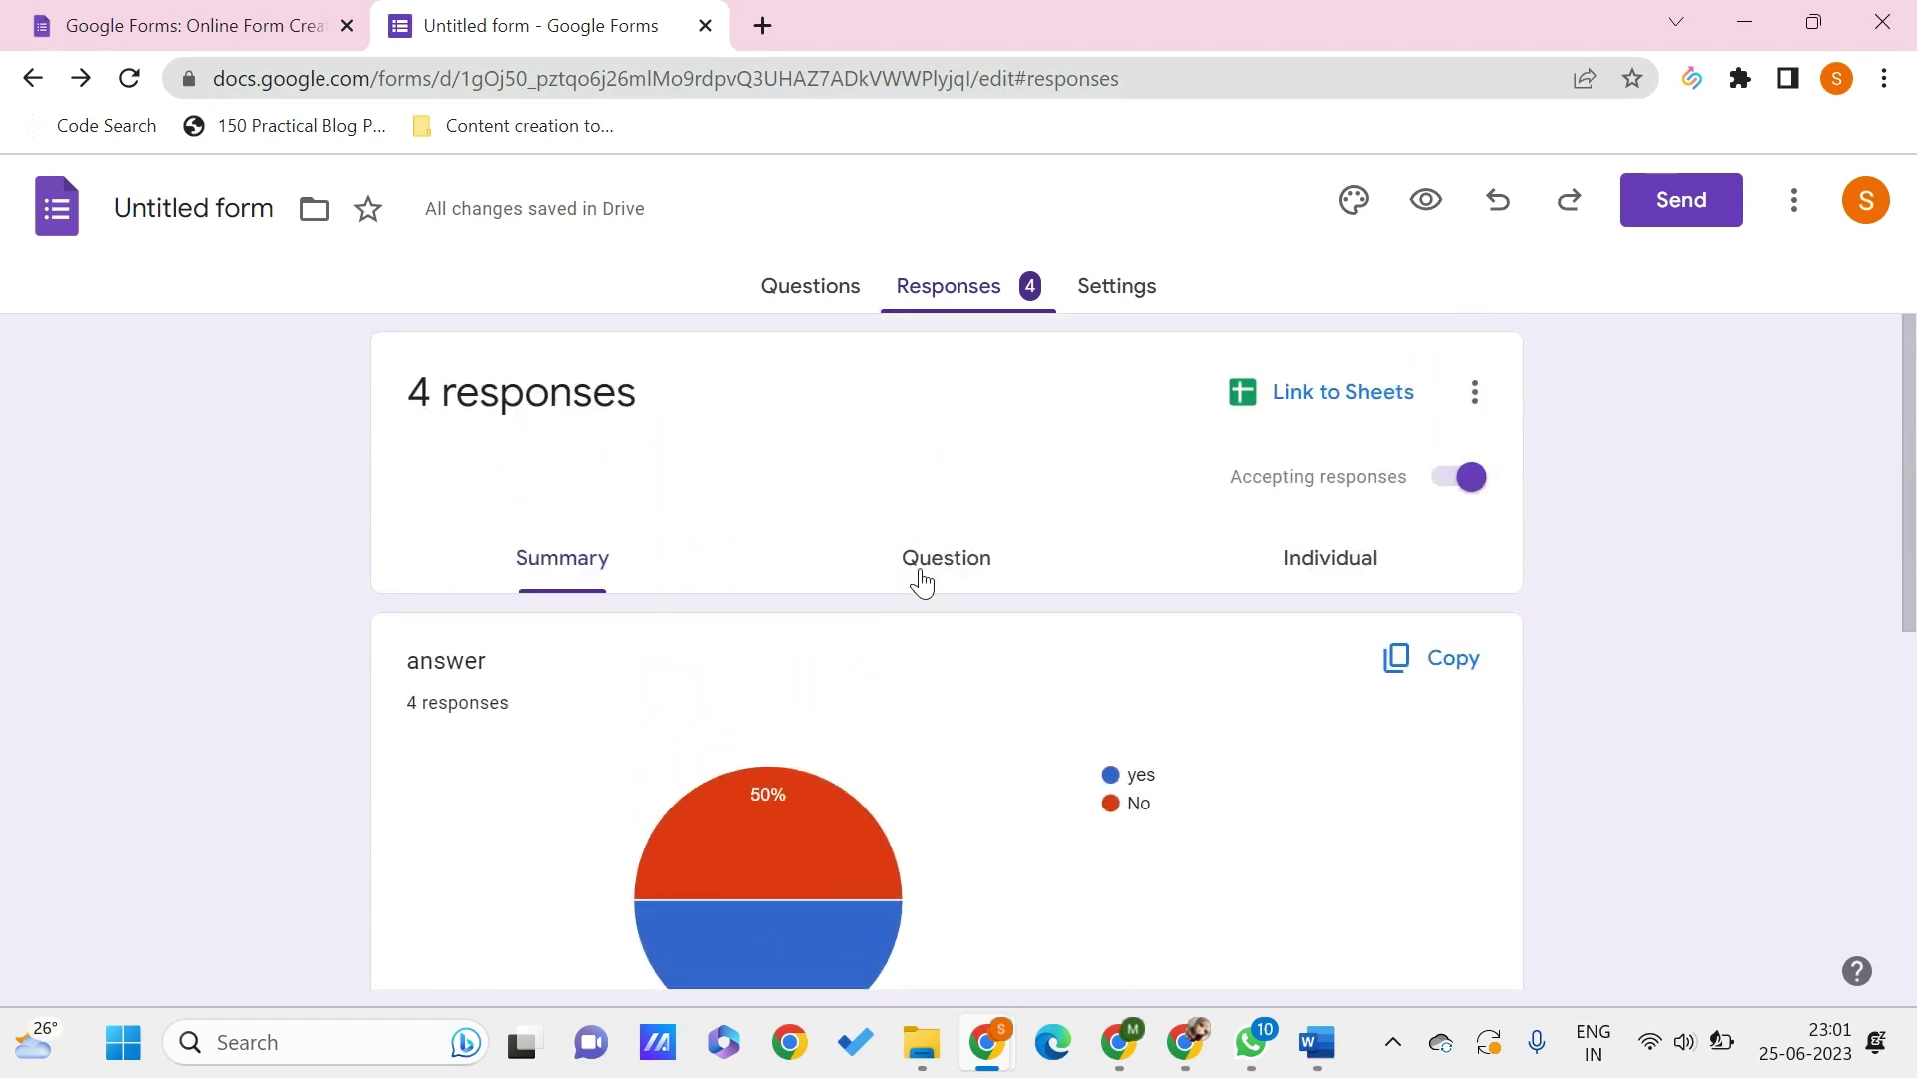
{"action": "left_click", "coordinate": [920, 583]}
{"action": "scroll", "coordinate": [920, 583], "scroll_direction": "down", "scroll_amount": 5}
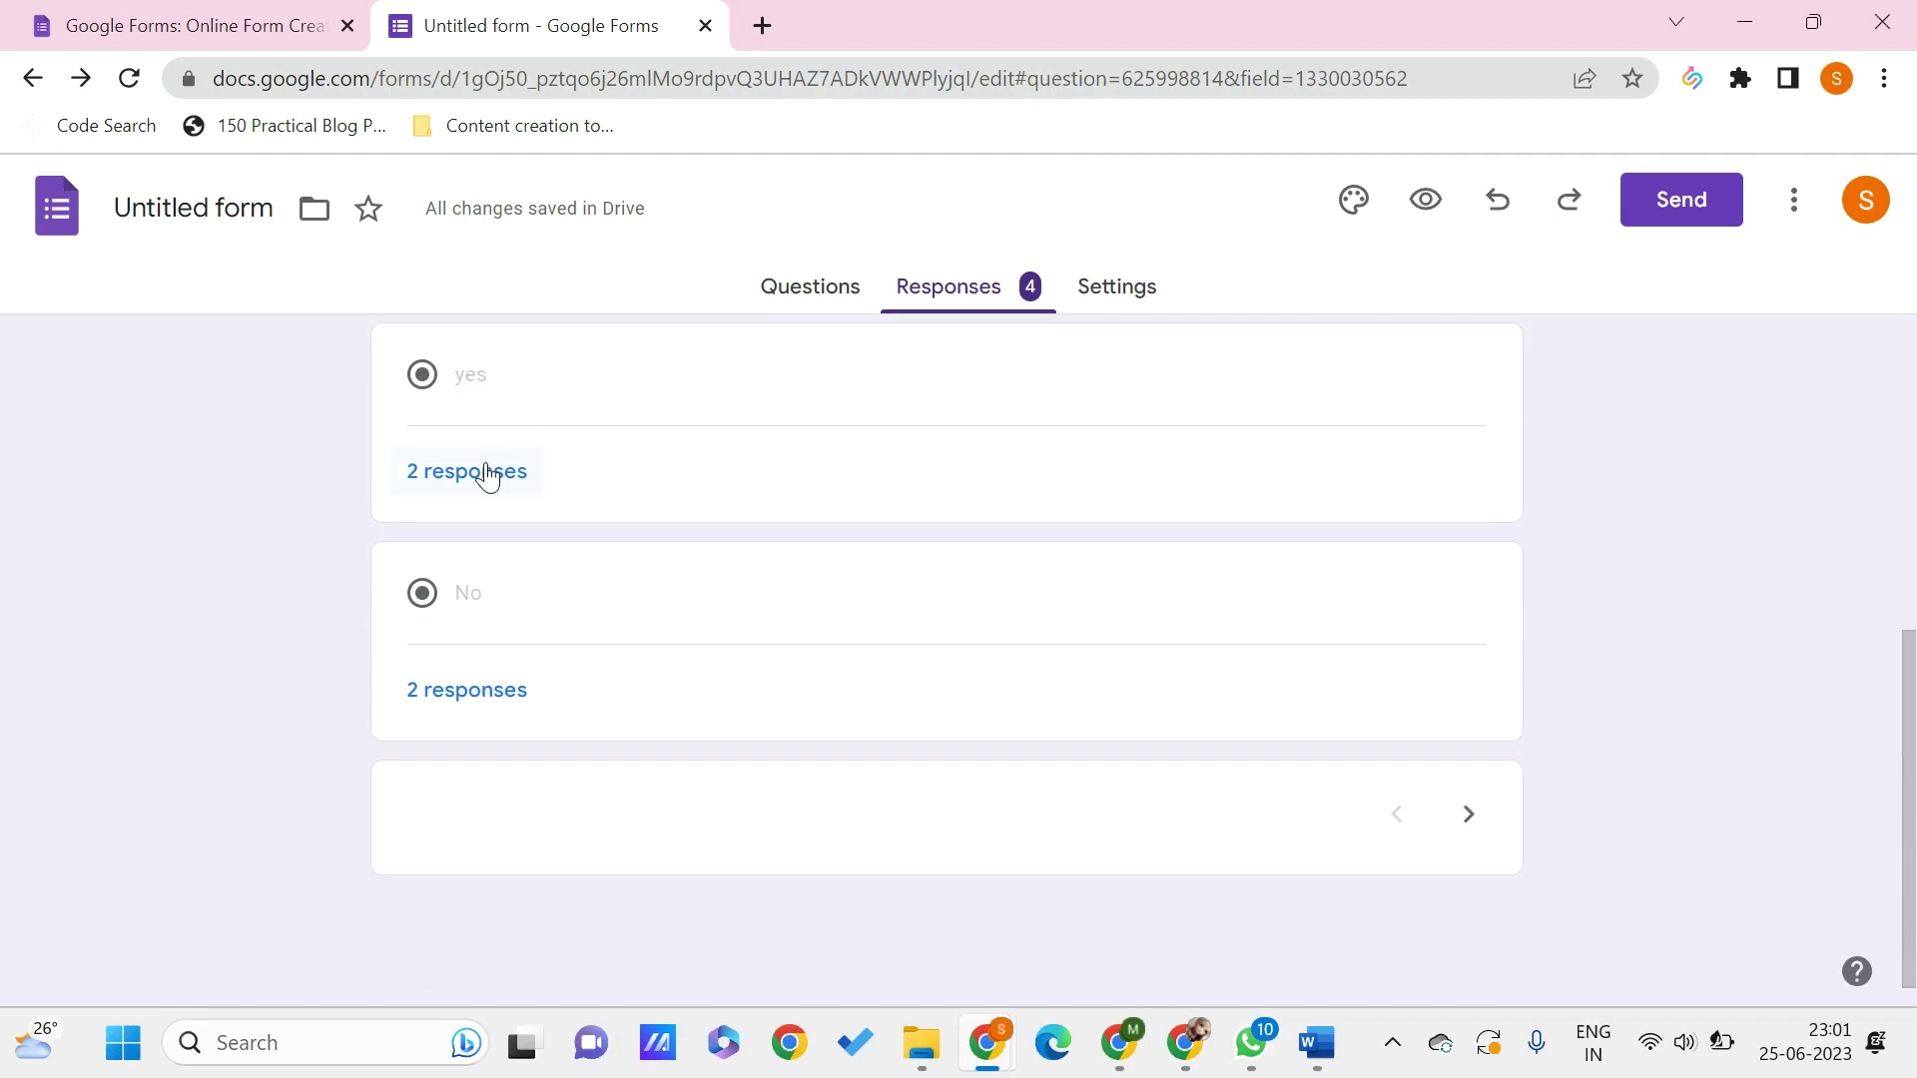
{"action": "left_click", "coordinate": [483, 474]}
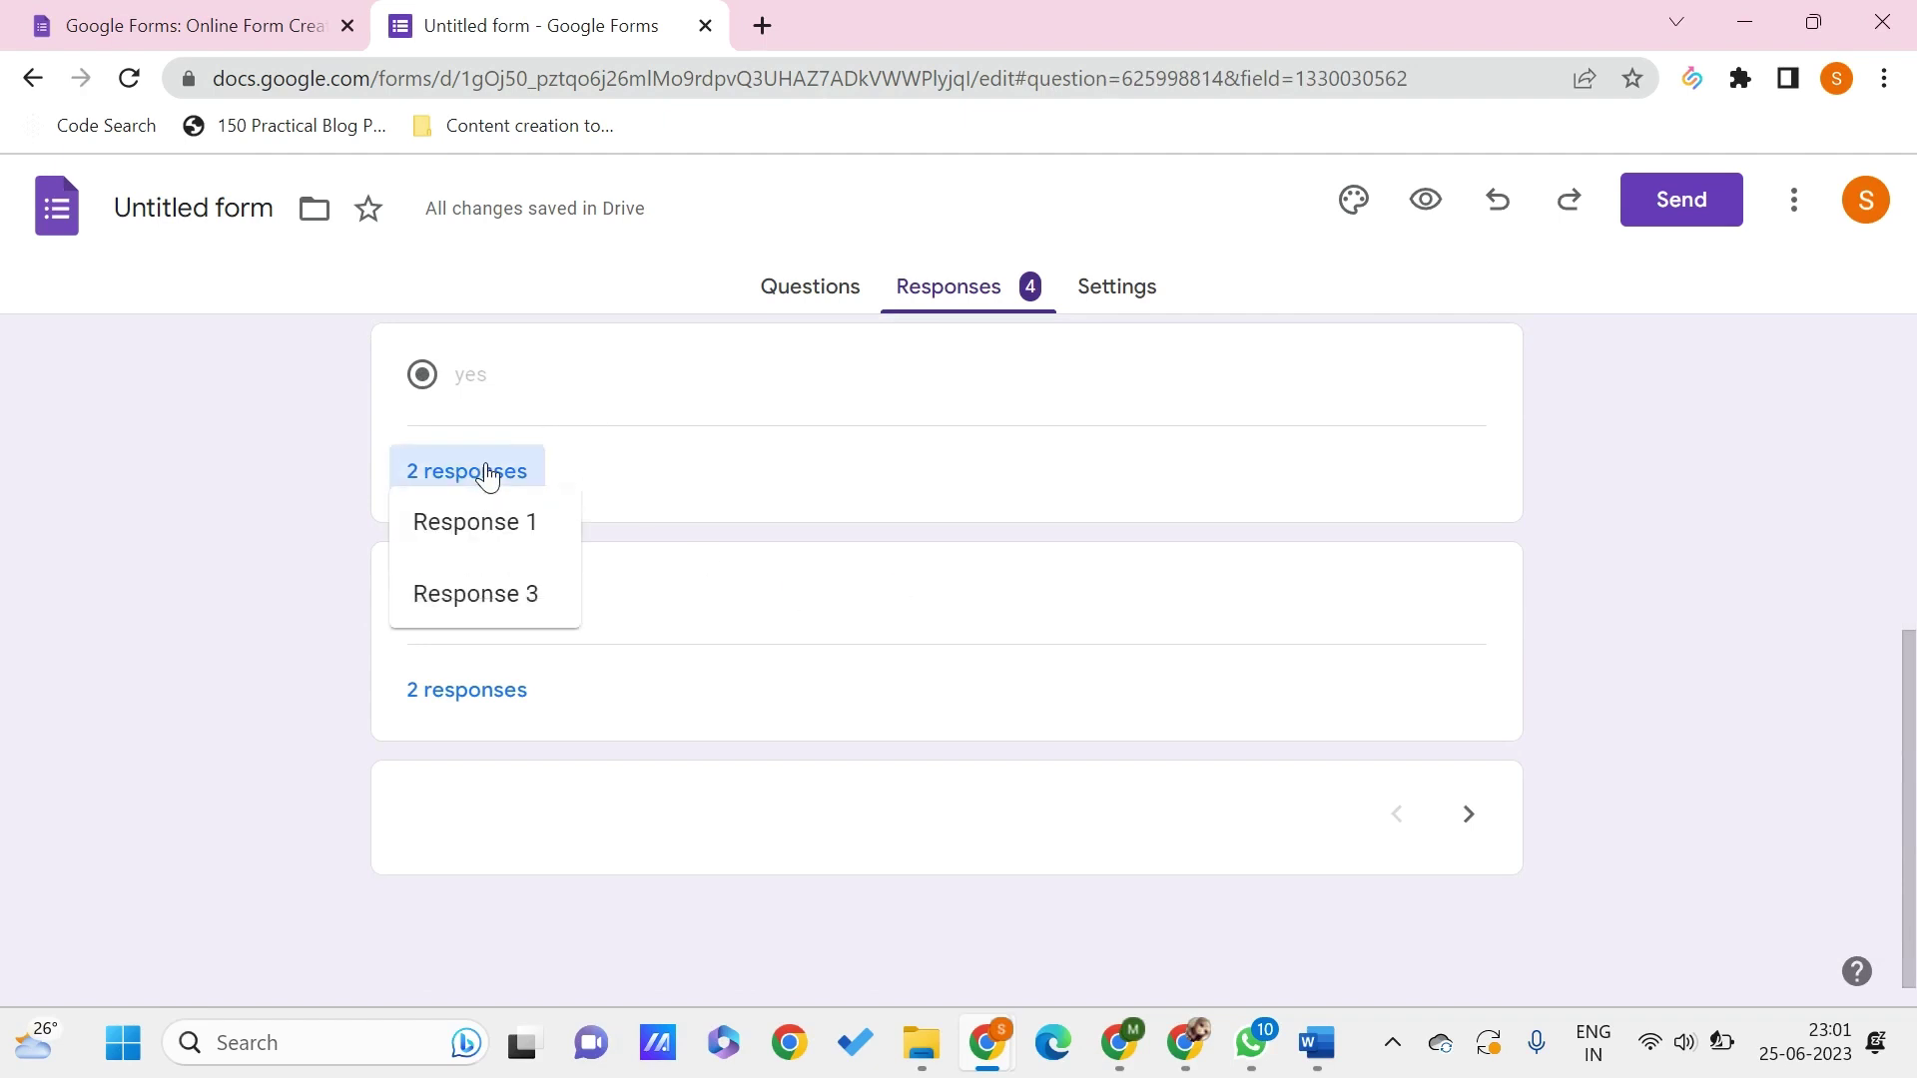
{"action": "left_click", "coordinate": [491, 563]}
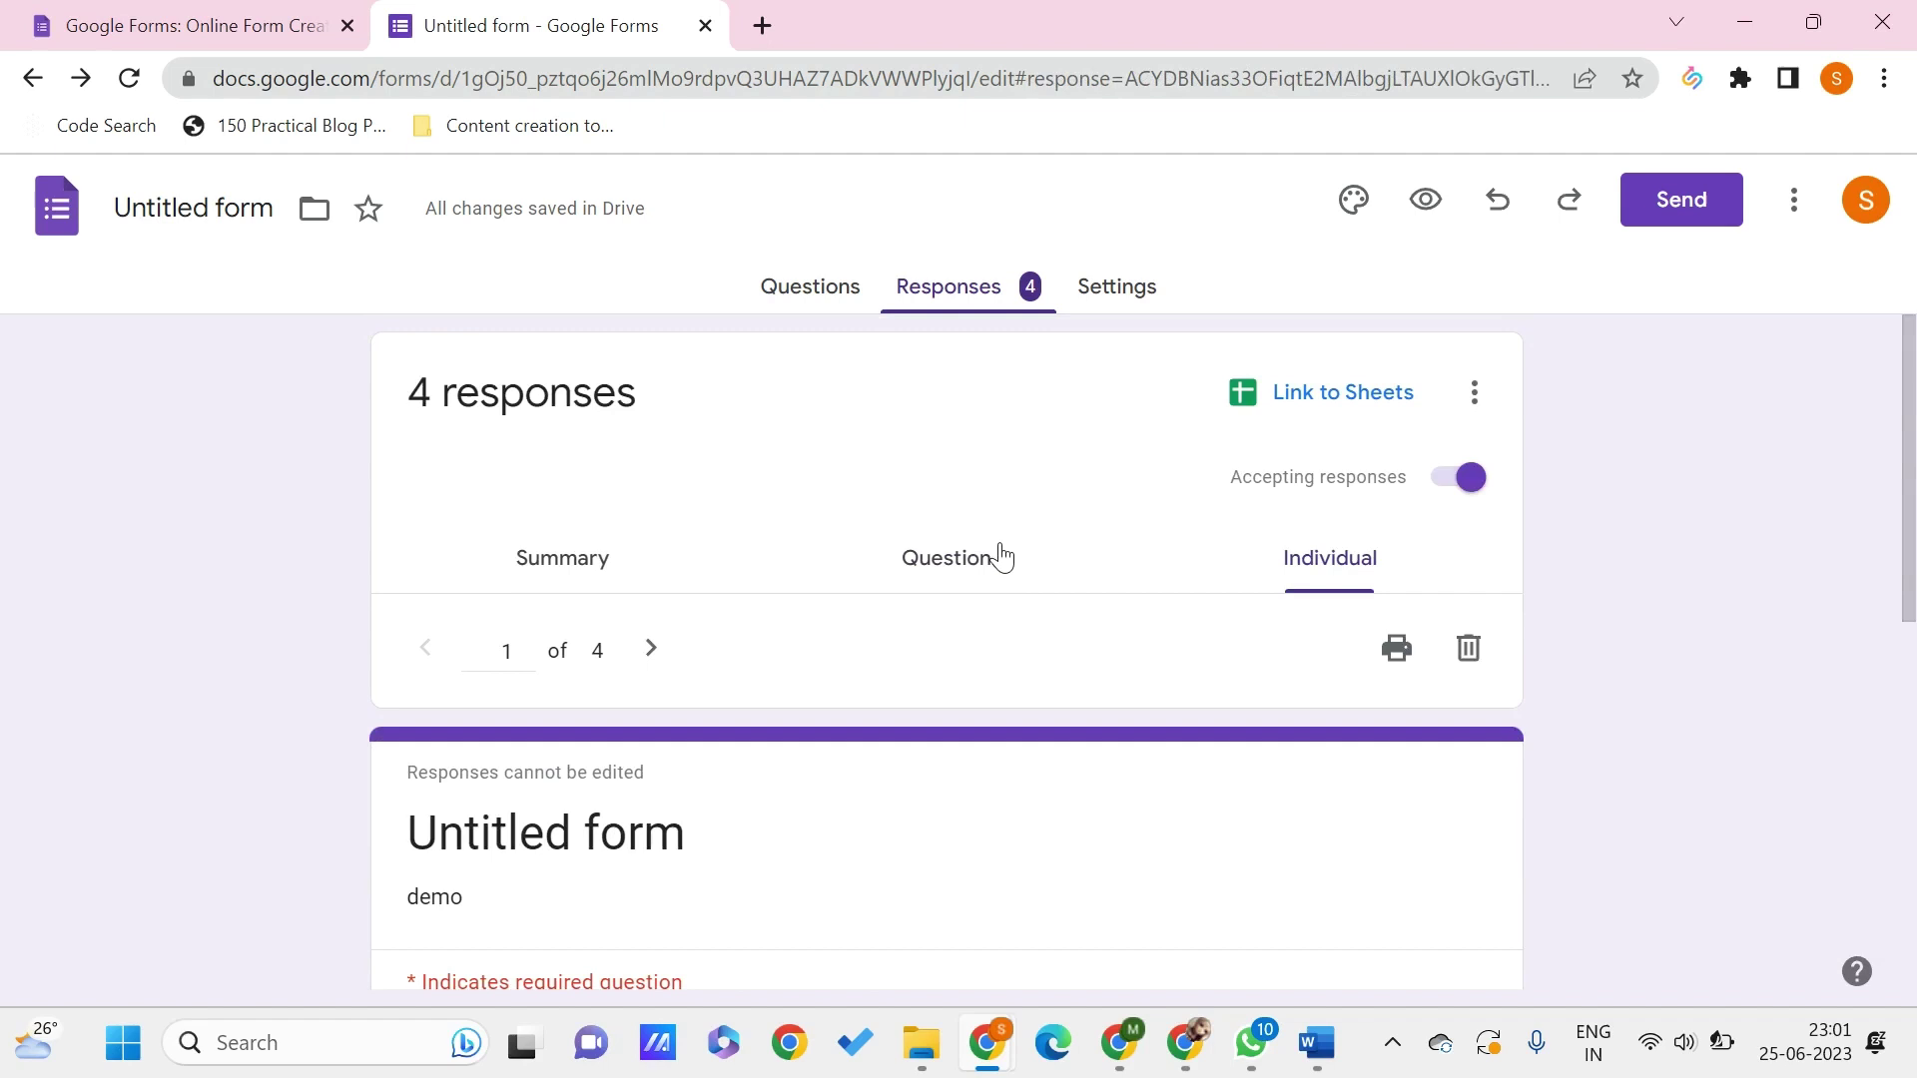
{"action": "scroll", "coordinate": [1188, 647], "scroll_direction": "down", "scroll_amount": 3}
{"action": "scroll", "coordinate": [1188, 646], "scroll_direction": "down", "scroll_amount": 4}
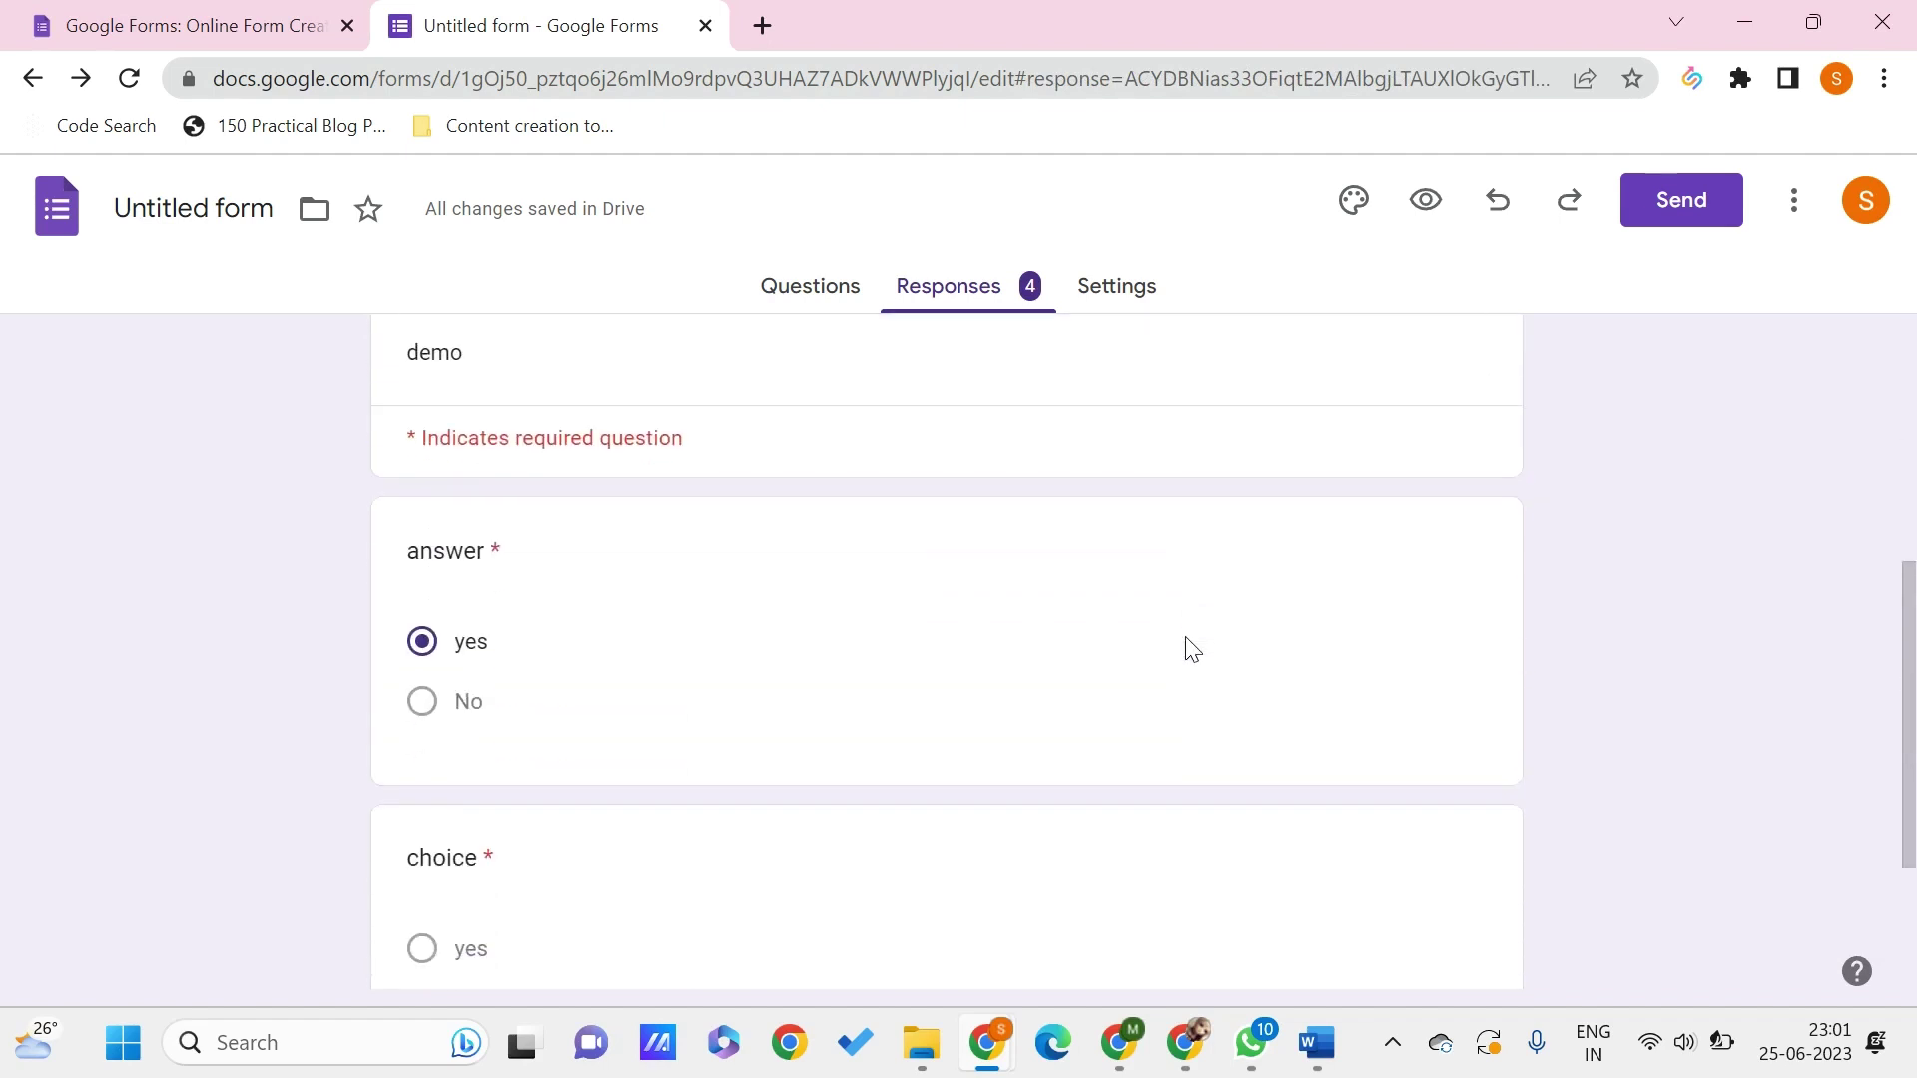
{"action": "scroll", "coordinate": [1188, 647], "scroll_direction": "up", "scroll_amount": 8}
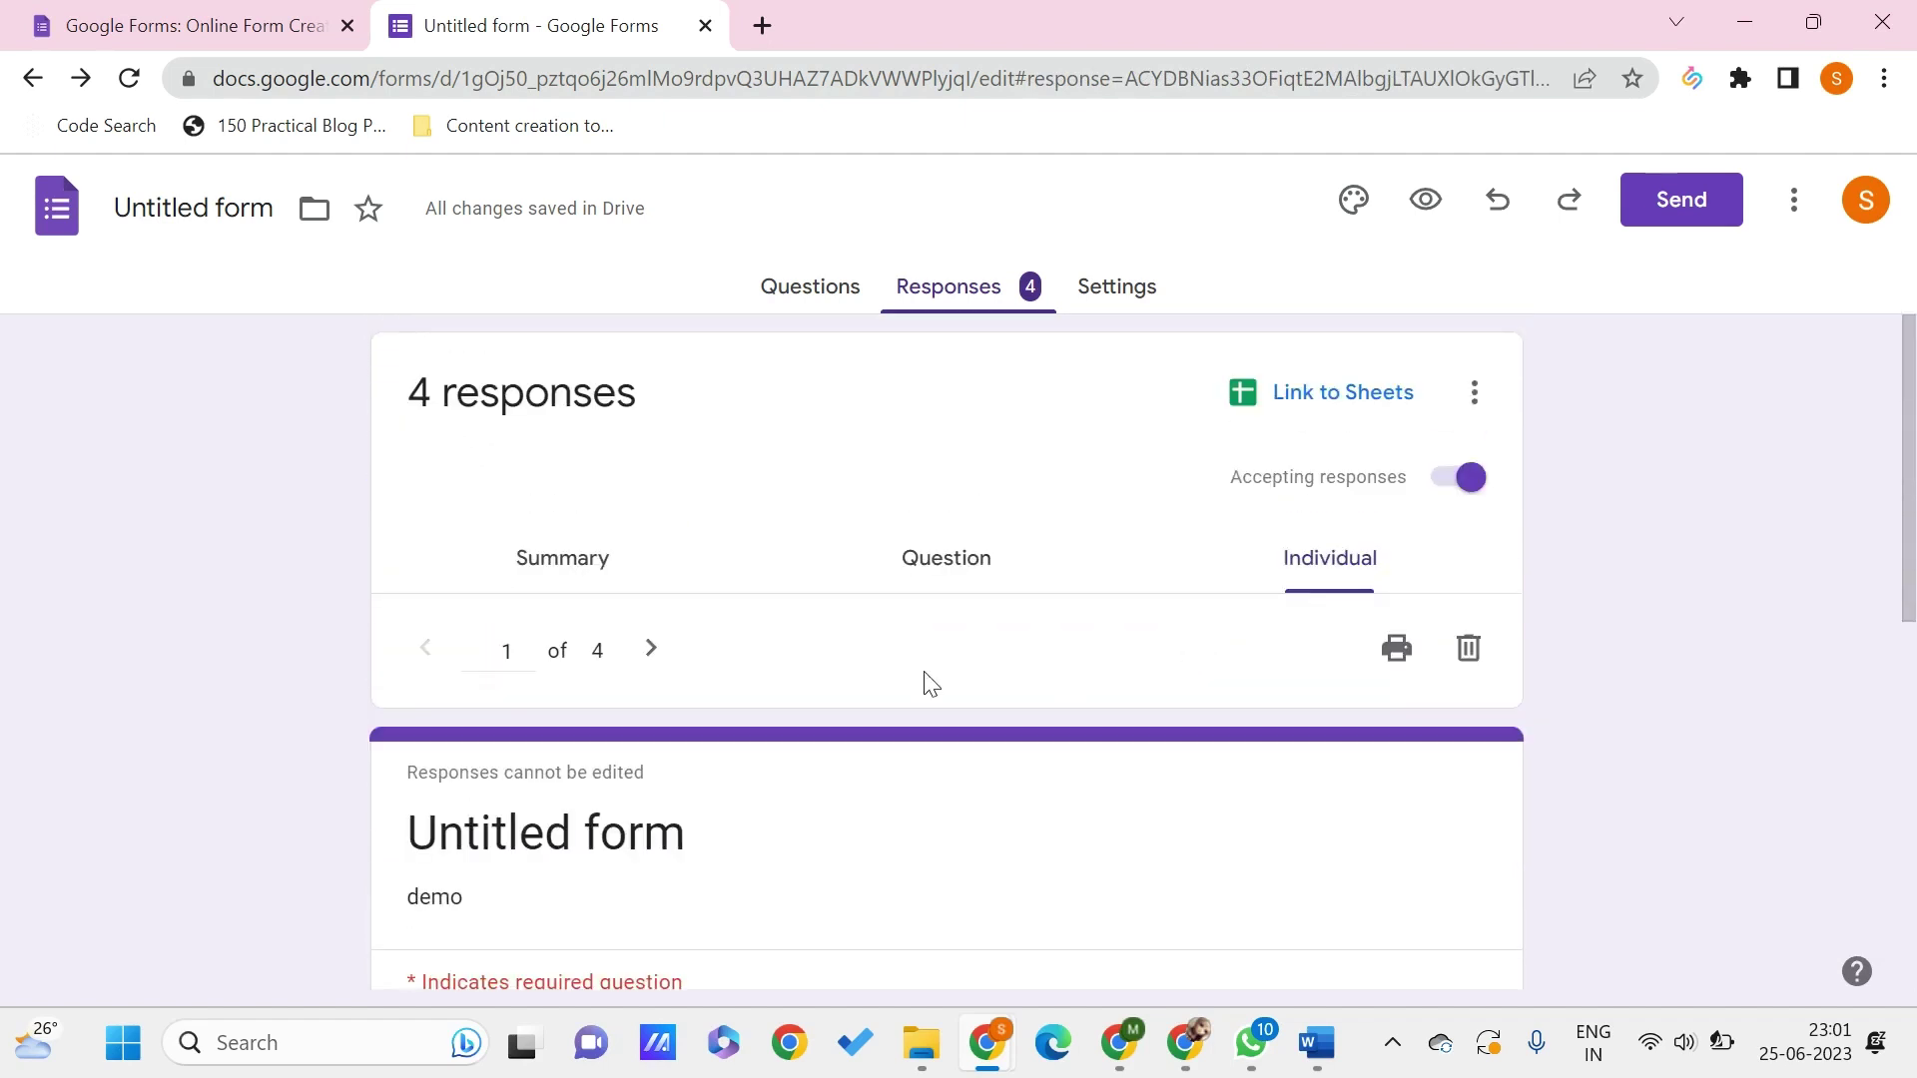
{"action": "left_click", "coordinate": [639, 647]}
{"action": "left_click", "coordinate": [637, 647]}
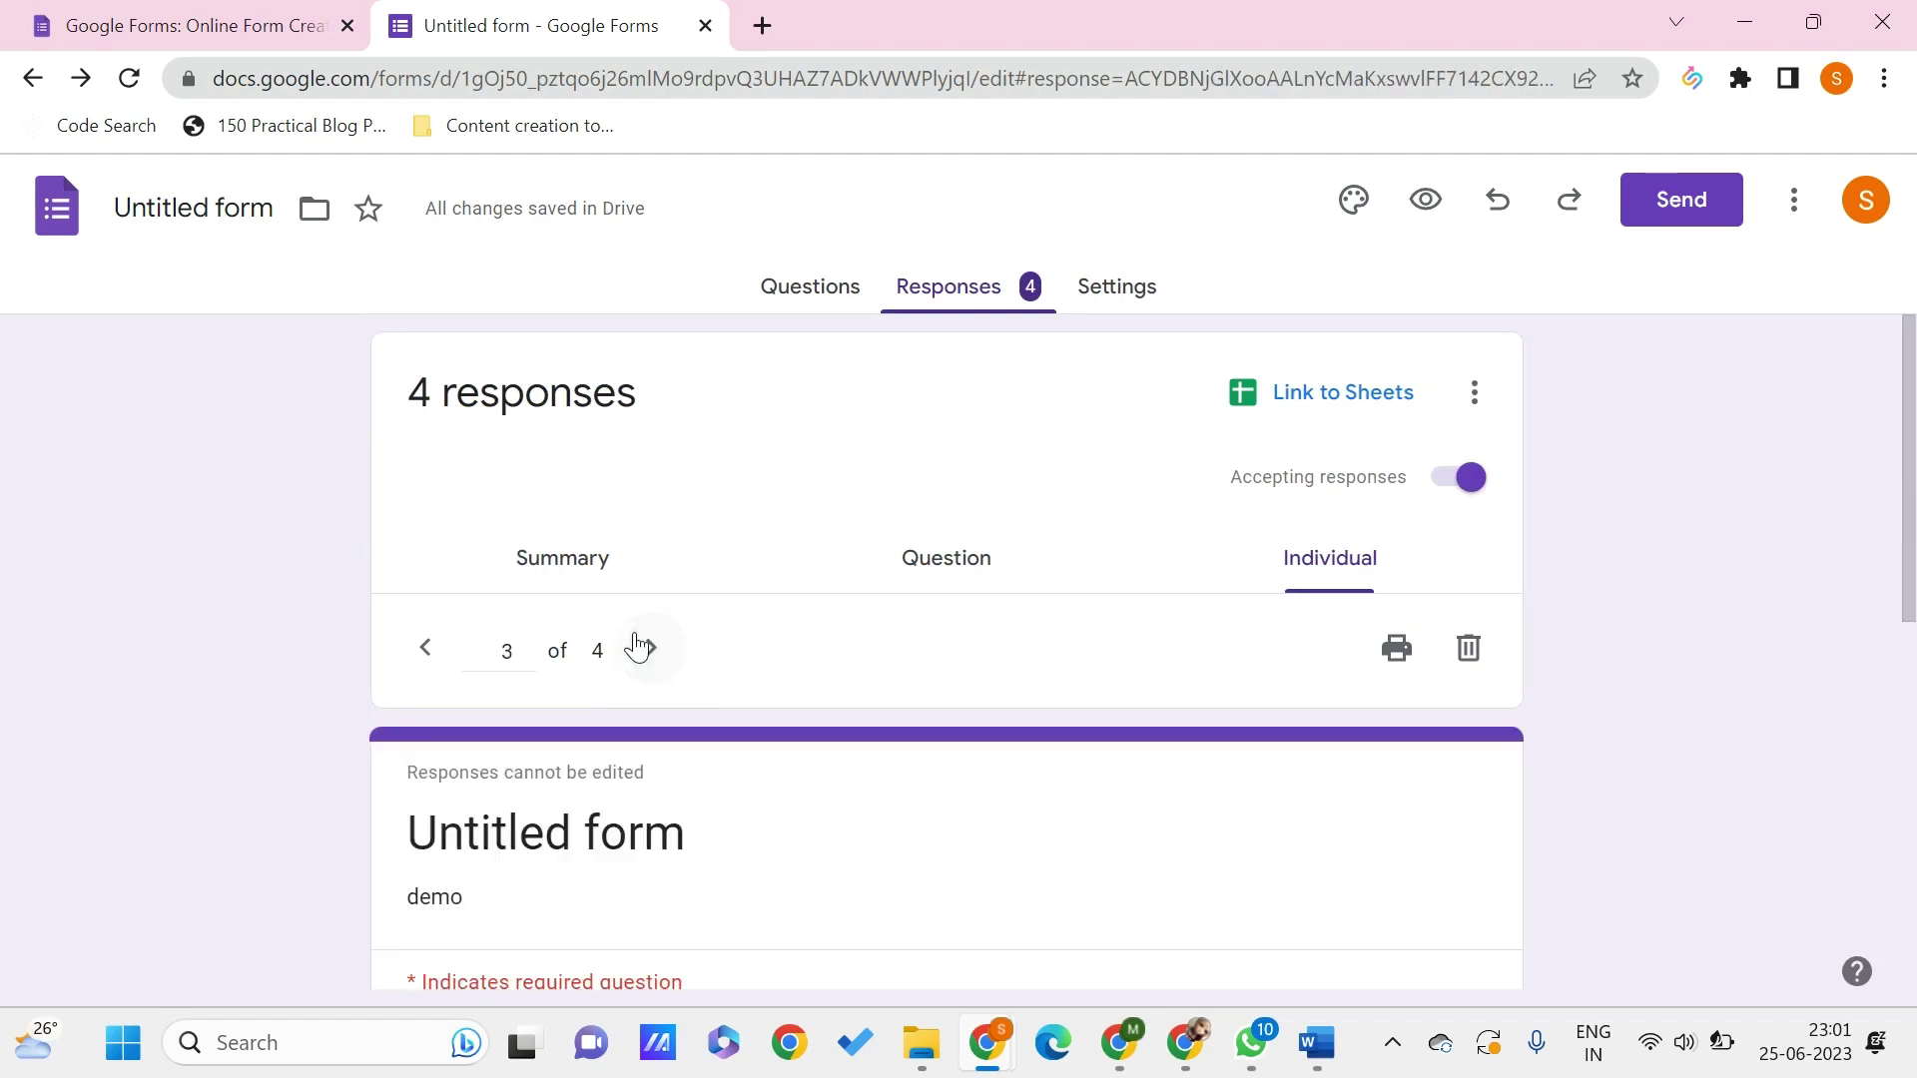
{"action": "left_click", "coordinate": [636, 645]}
{"action": "left_click", "coordinate": [619, 563]}
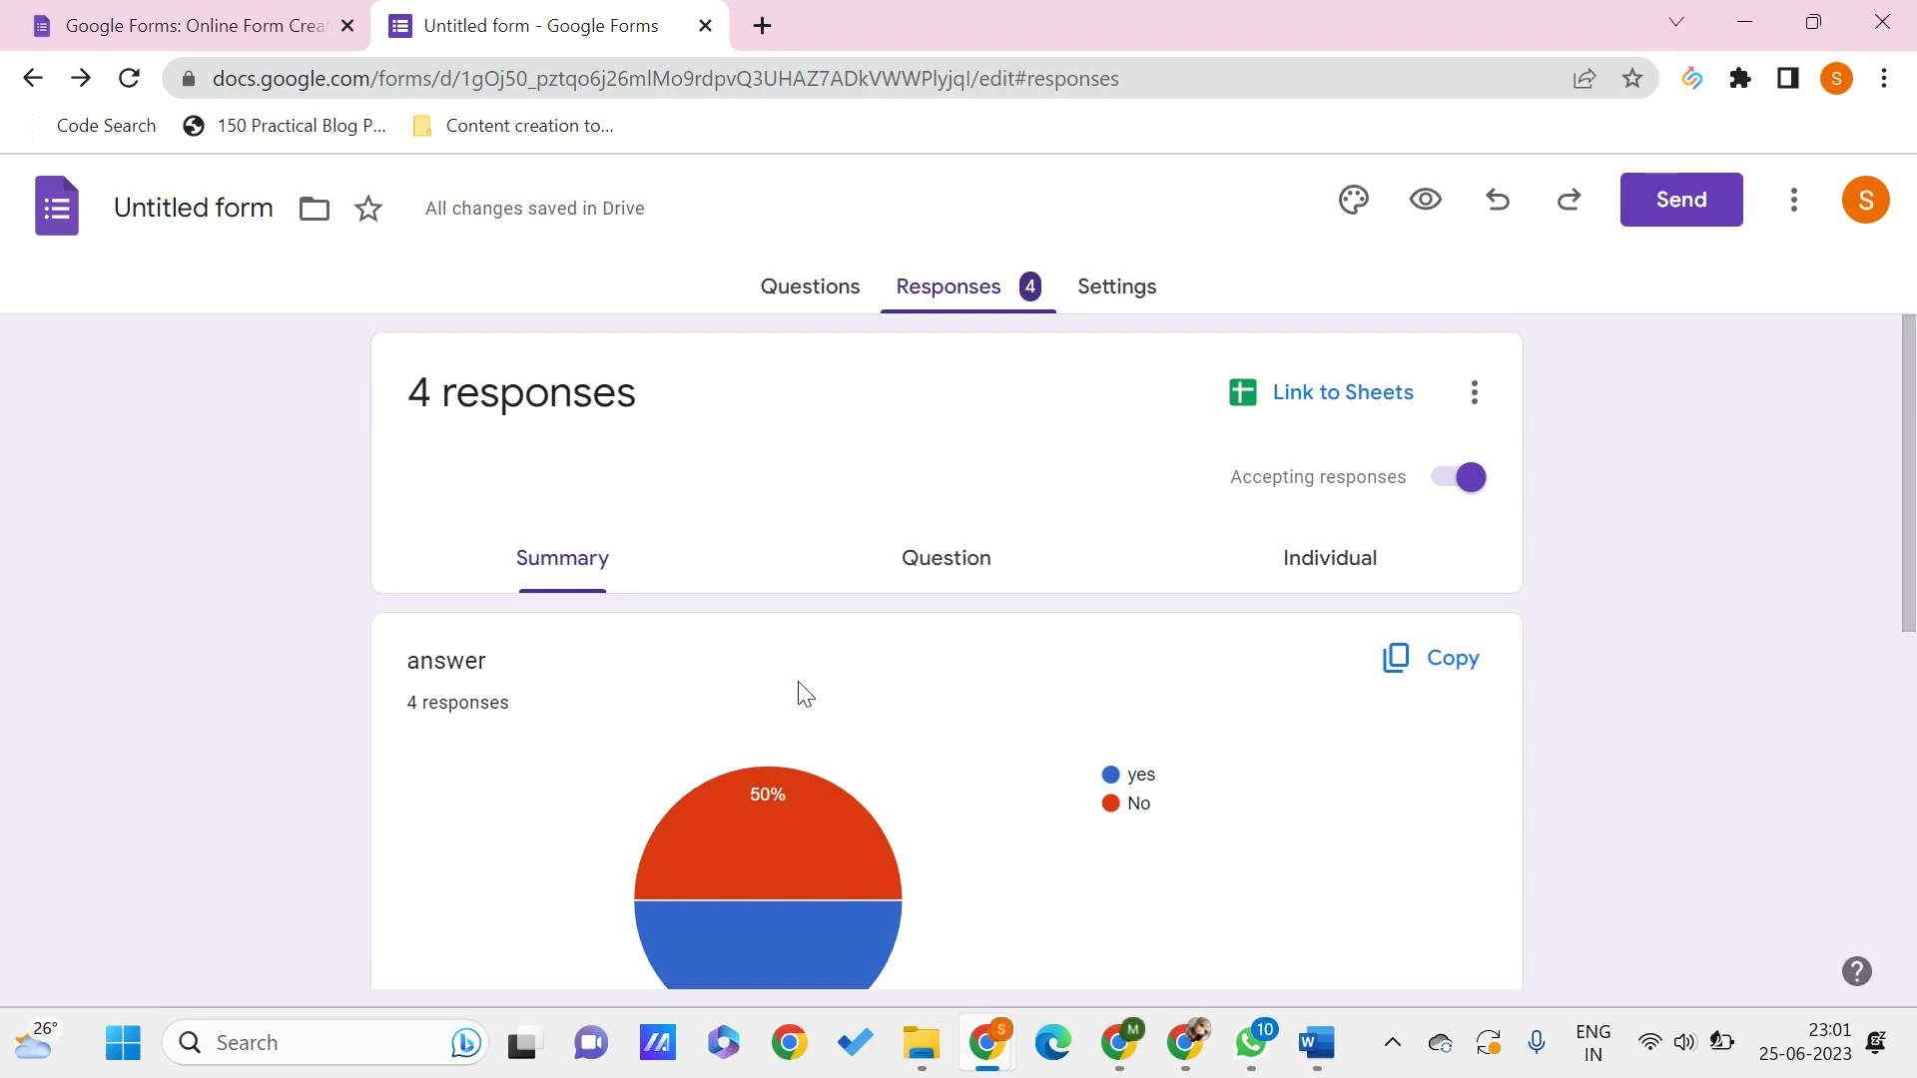
Step: Open the form editor's More menu listing Make a copy, Move to trash, Print and Add collaborators
{"action": "scroll", "coordinate": [645, 609], "scroll_direction": "down", "scroll_amount": 3}
{"action": "scroll", "coordinate": [638, 573], "scroll_direction": "up", "scroll_amount": 3}
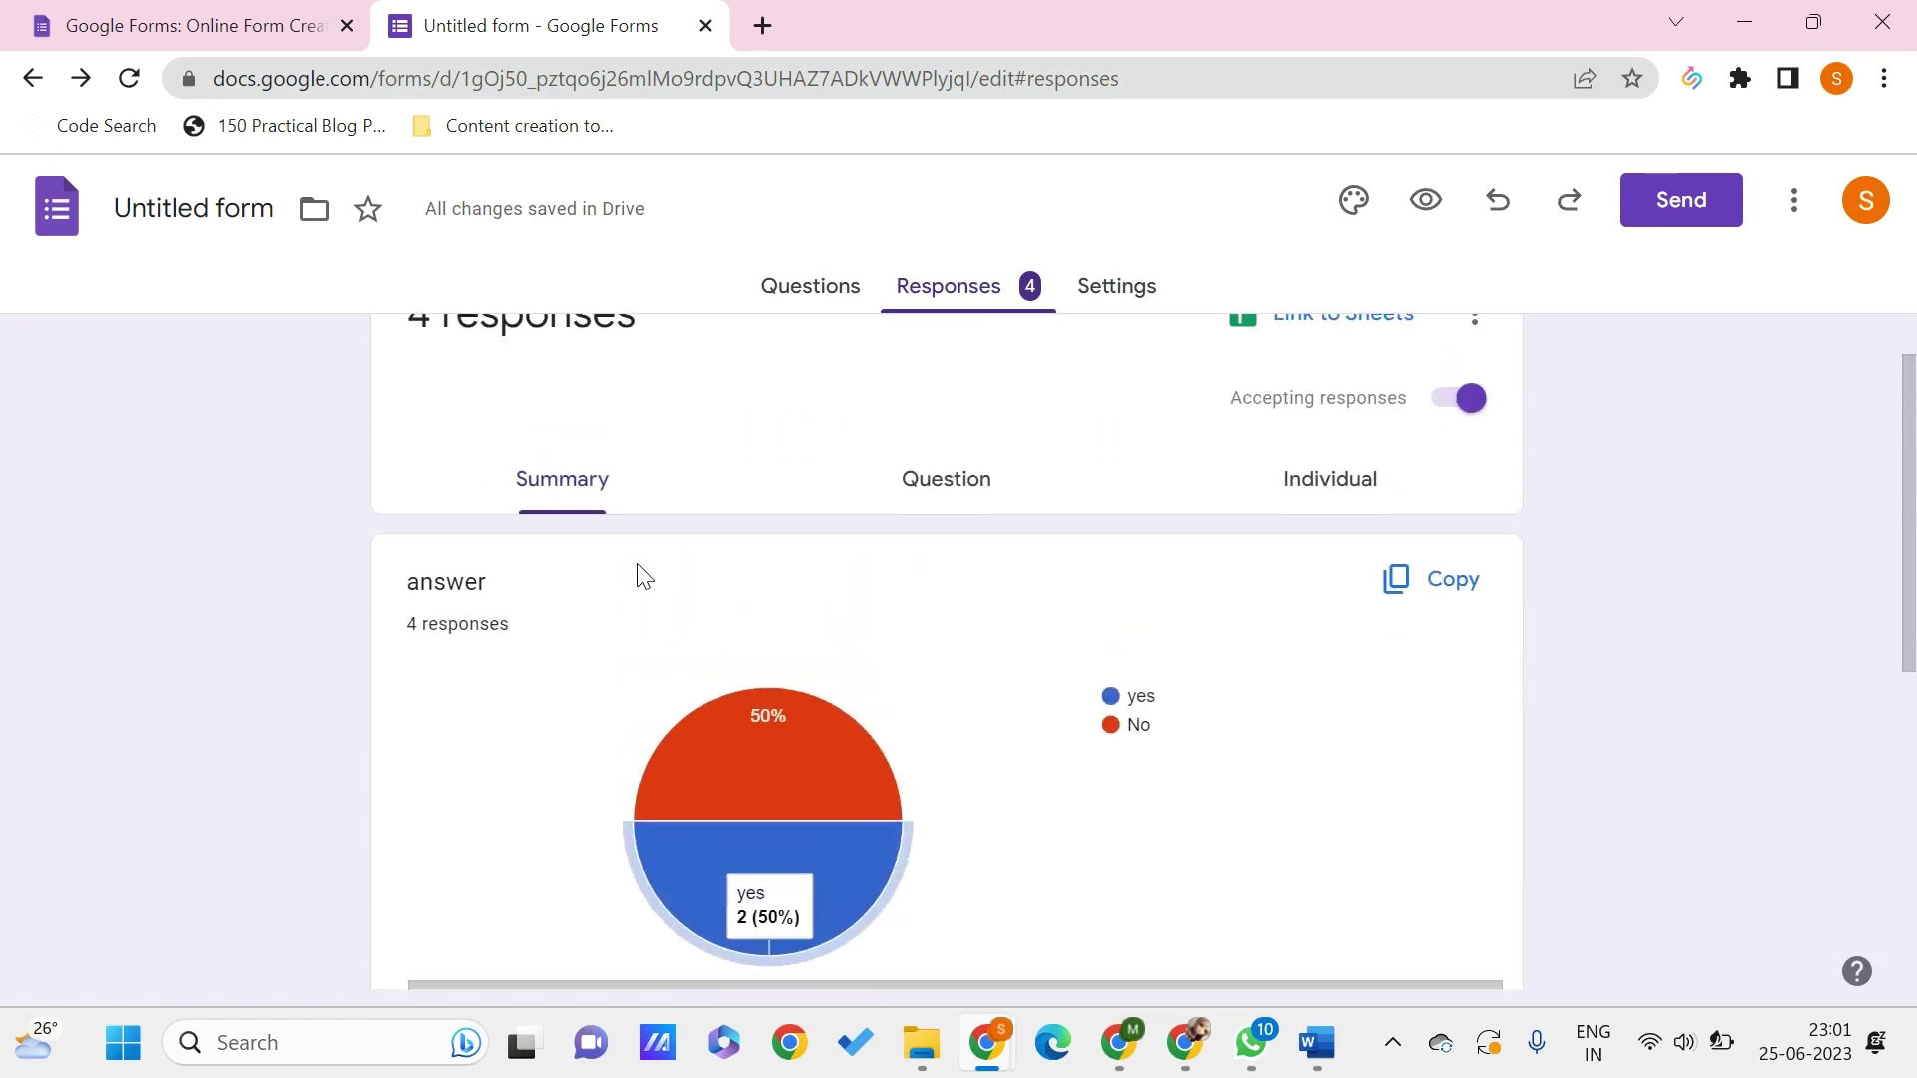
{"action": "scroll", "coordinate": [590, 808], "scroll_direction": "down", "scroll_amount": 7}
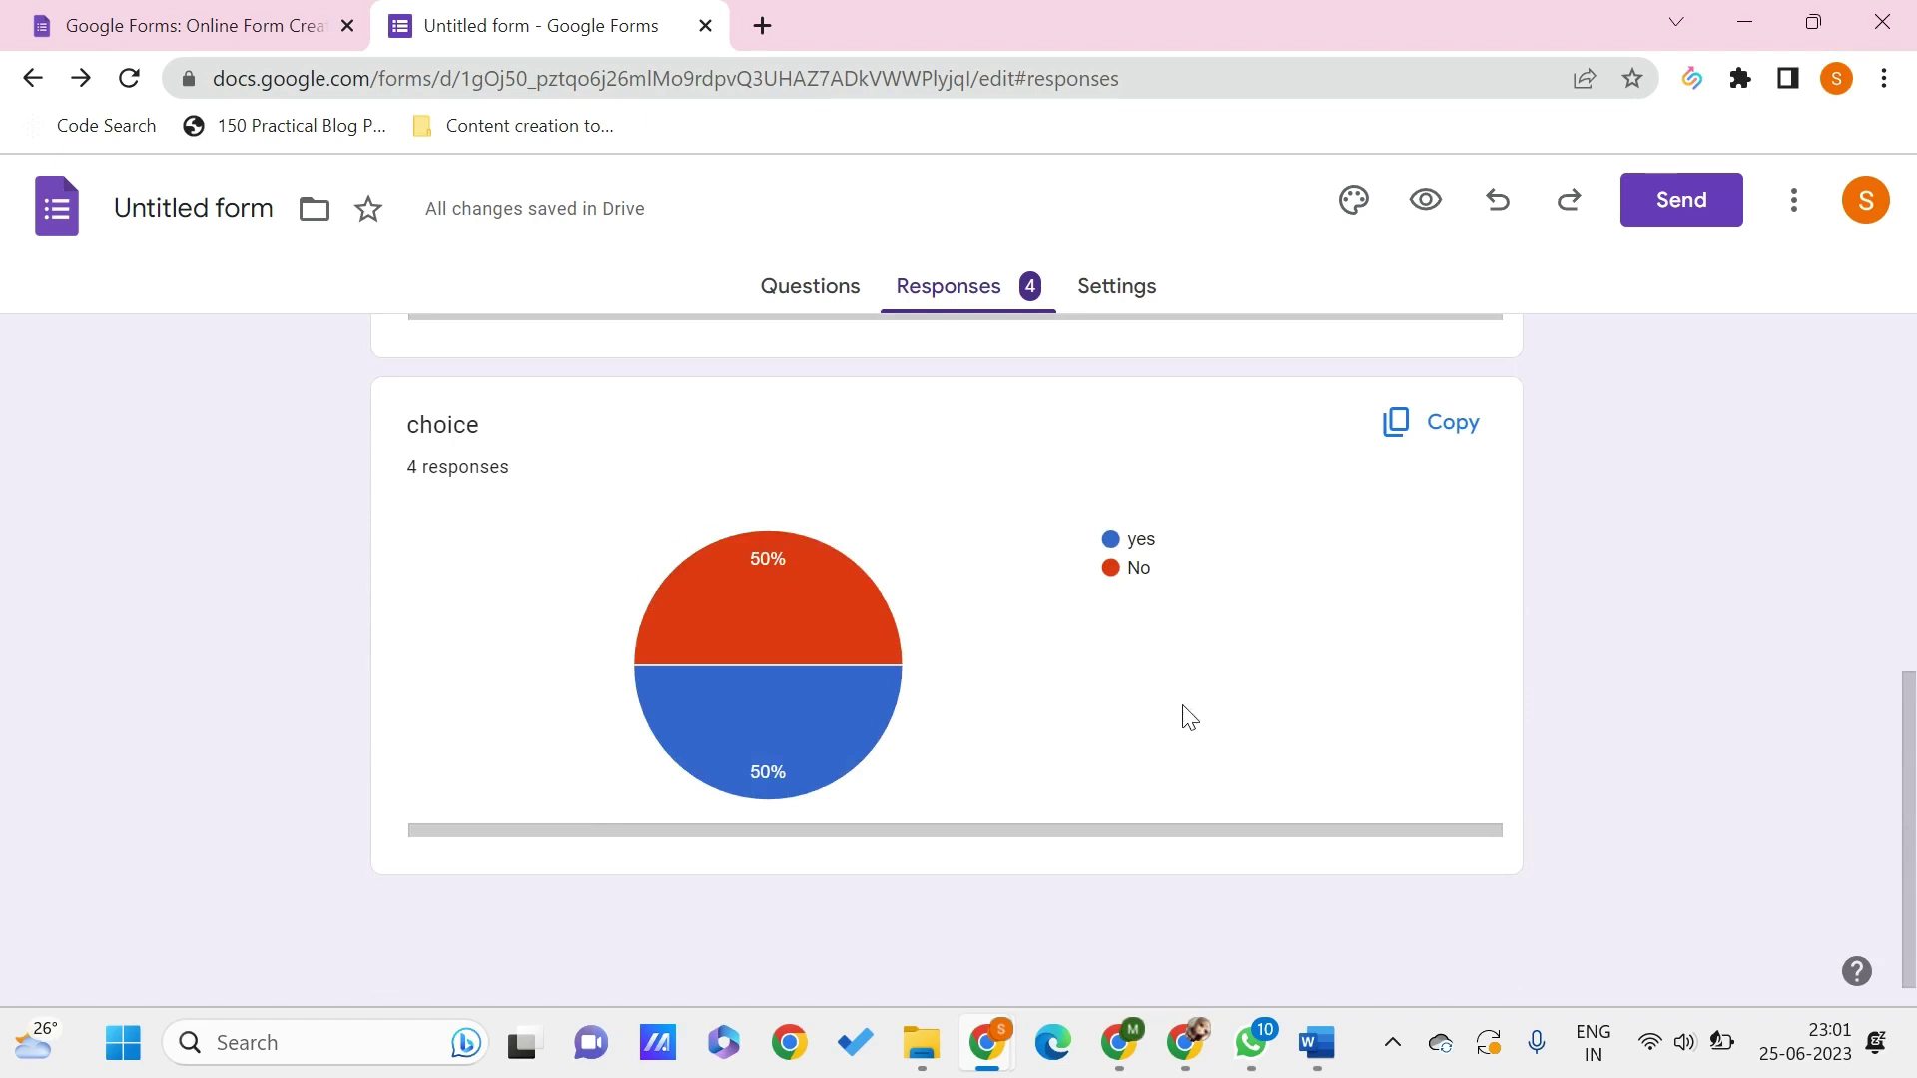
{"action": "scroll", "coordinate": [1158, 699], "scroll_direction": "up", "scroll_amount": 7}
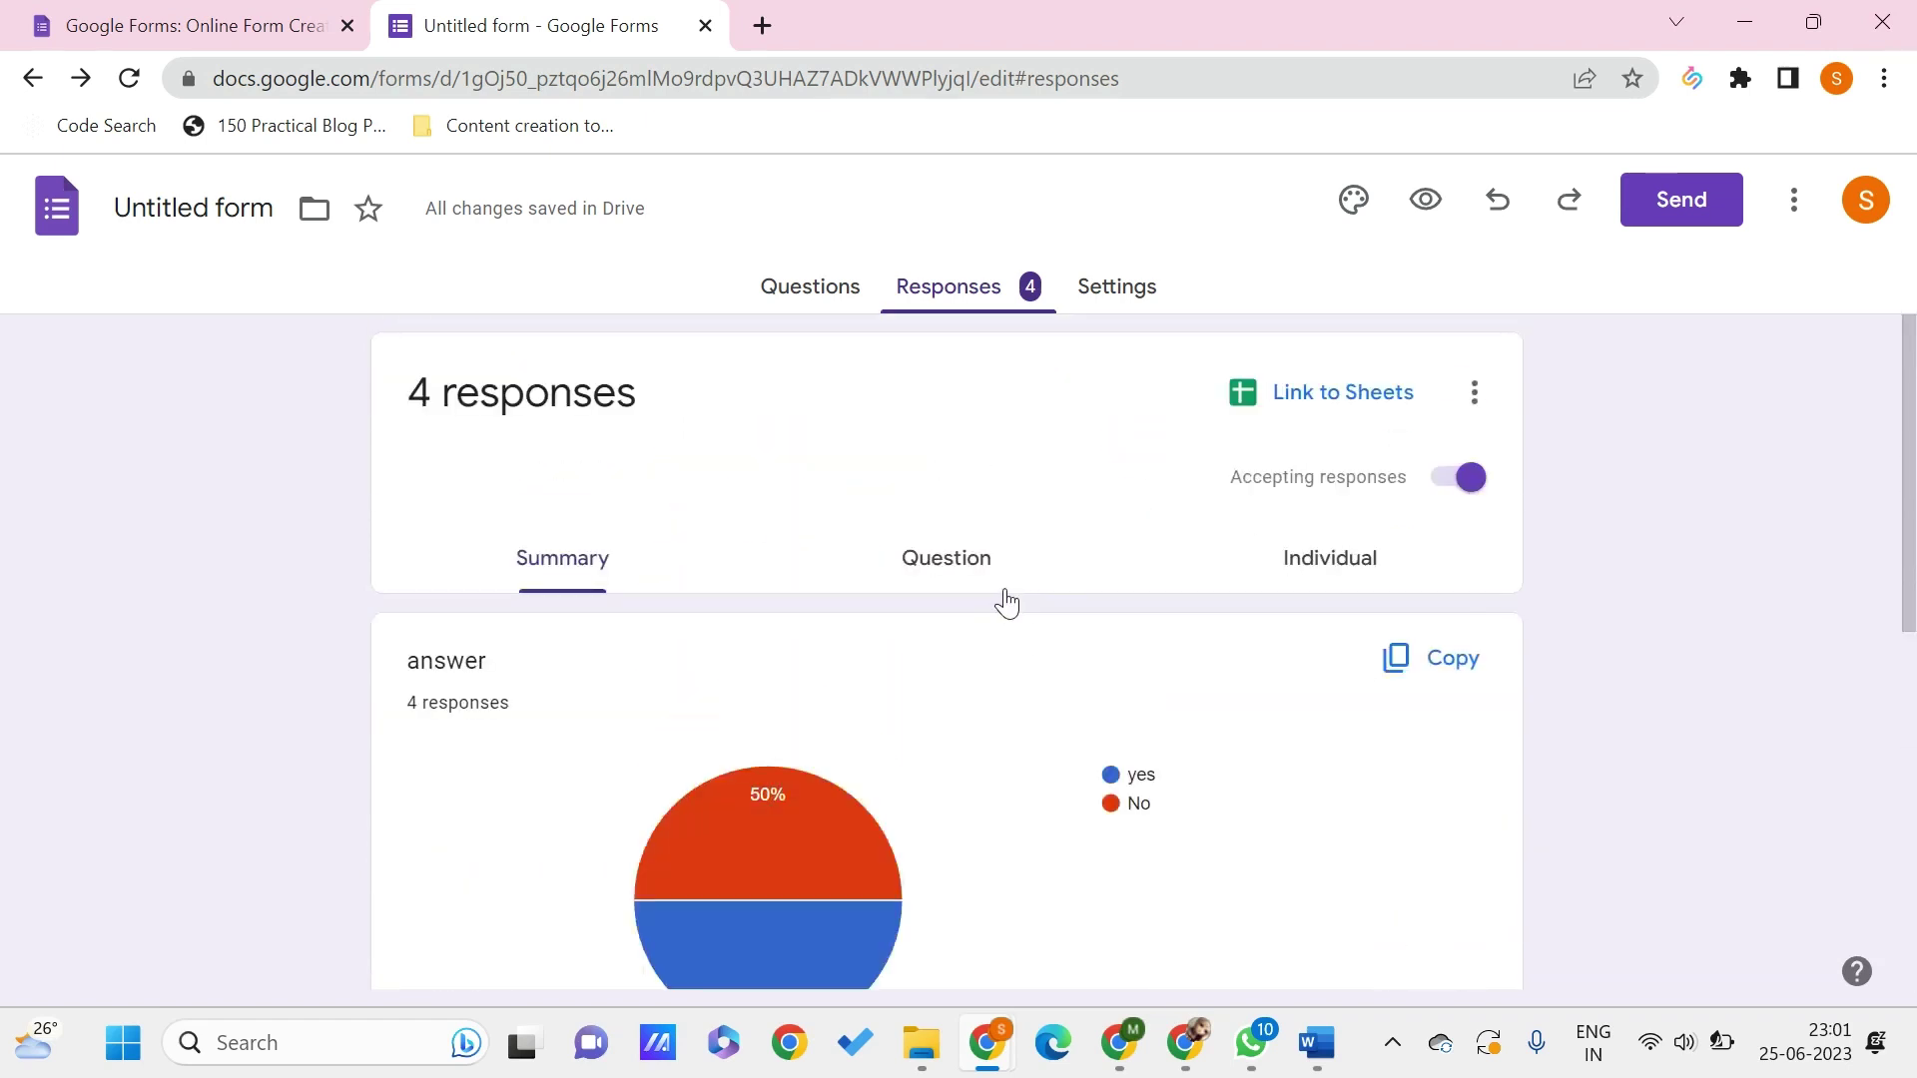
{"action": "left_click", "coordinate": [1796, 229]}
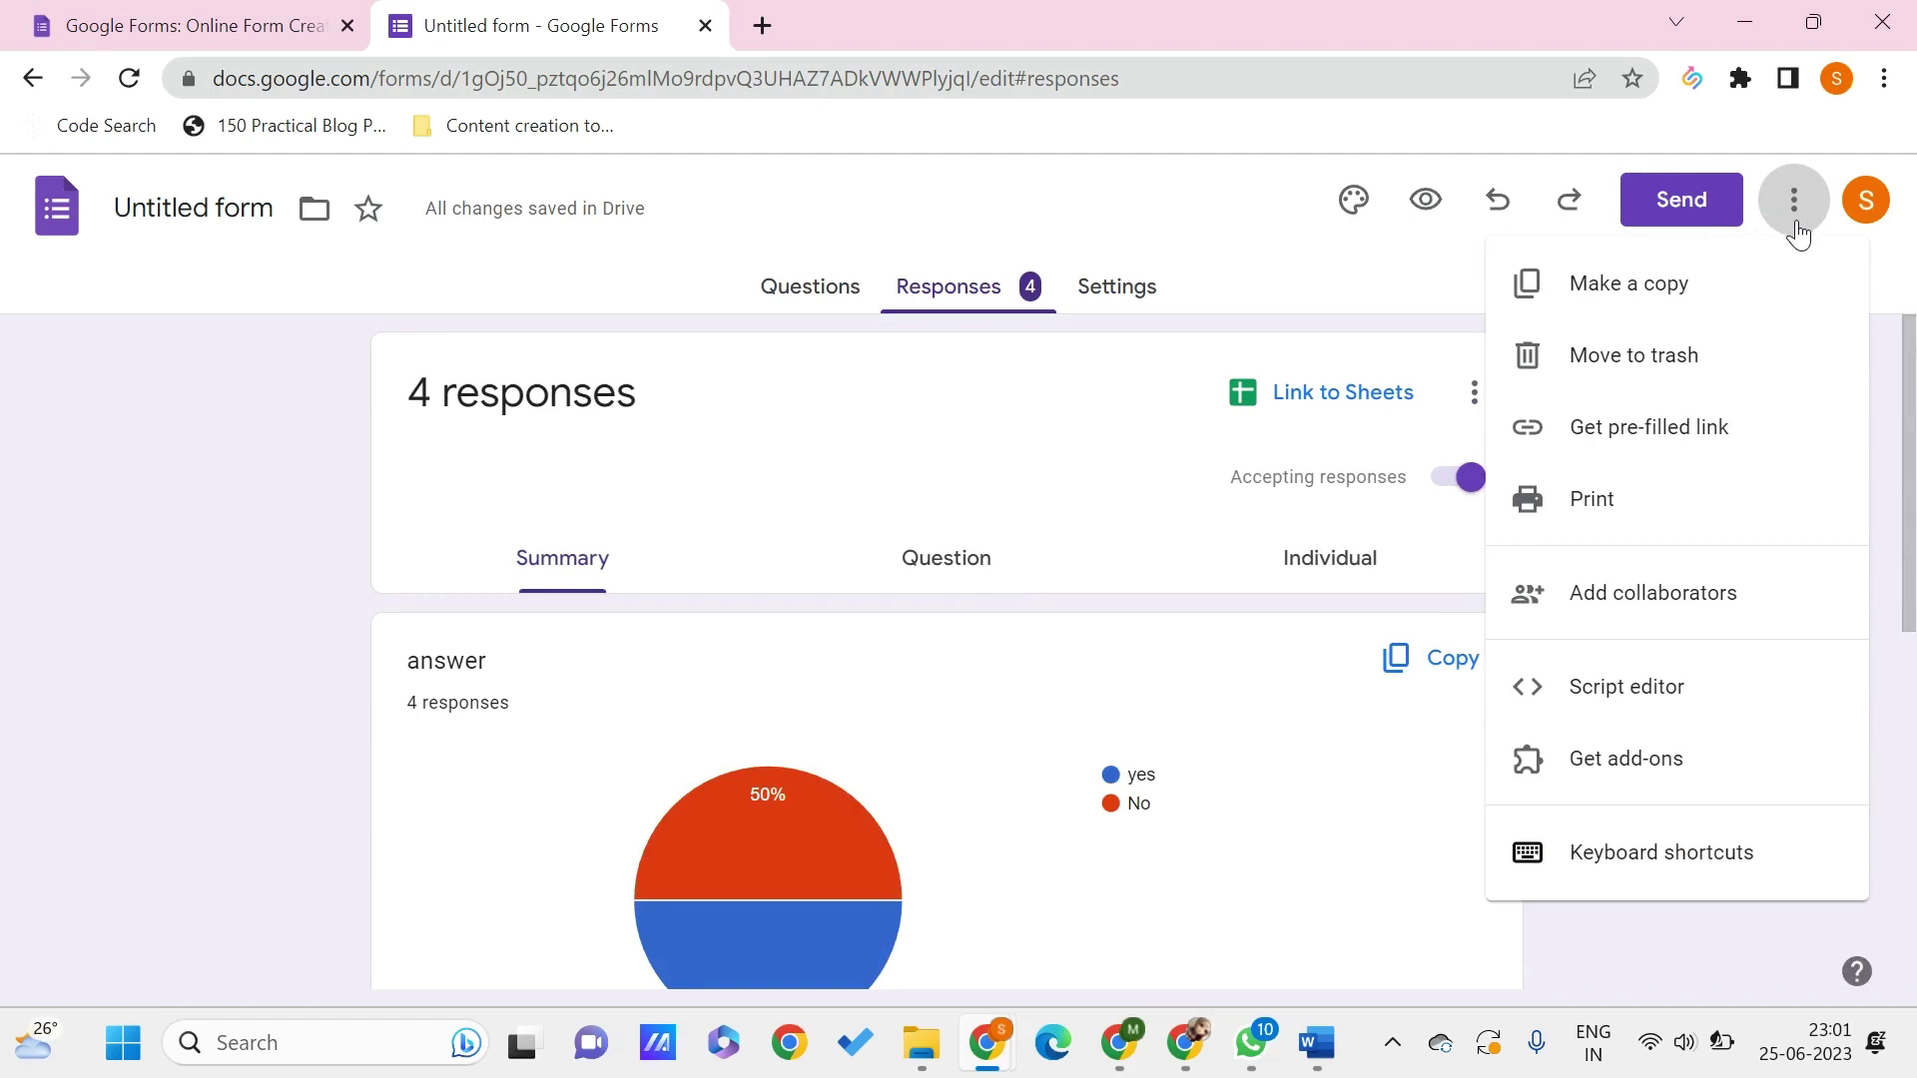
Step: Print the response summary, opening the analytics page with both pie charts in a new tab
{"action": "left_click", "coordinate": [1715, 499]}
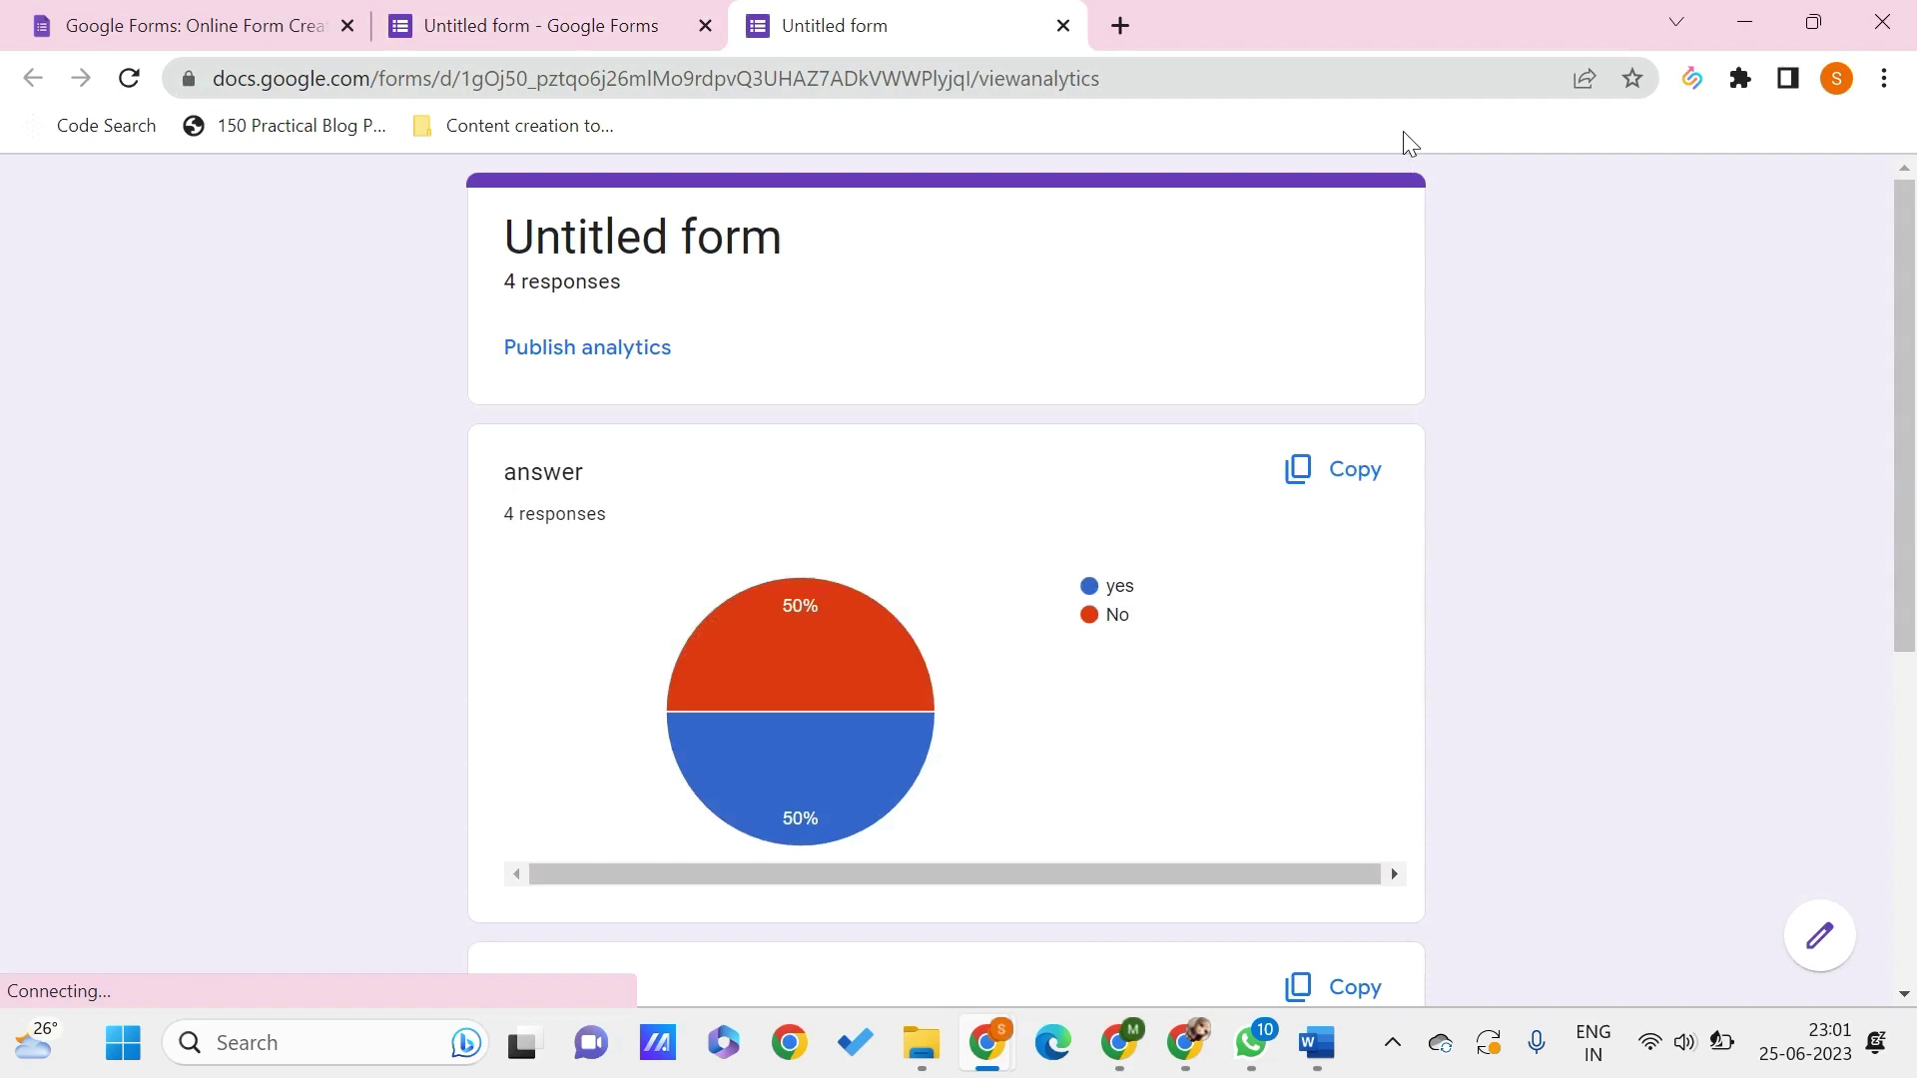
{"action": "scroll", "coordinate": [1493, 539], "scroll_direction": "down", "scroll_amount": 8}
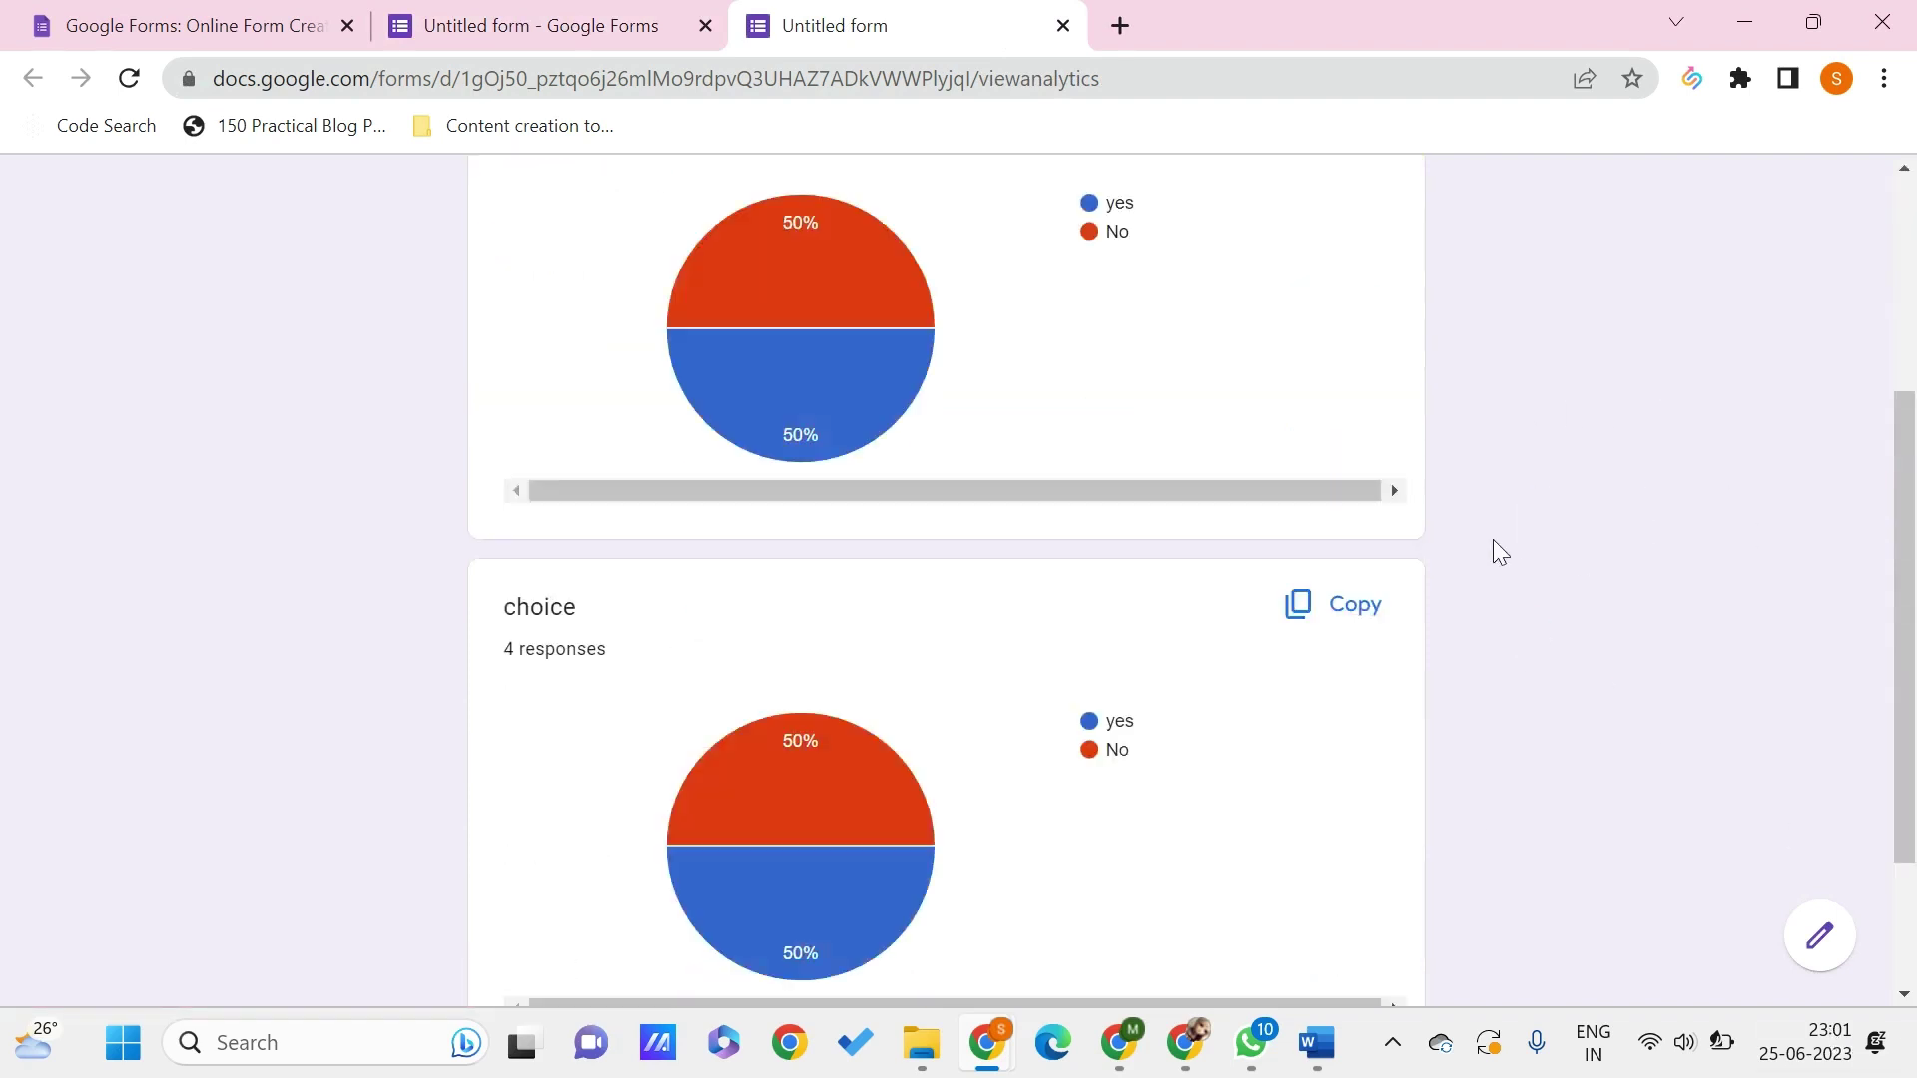
{"action": "scroll", "coordinate": [1493, 539], "scroll_direction": "up", "scroll_amount": 8}
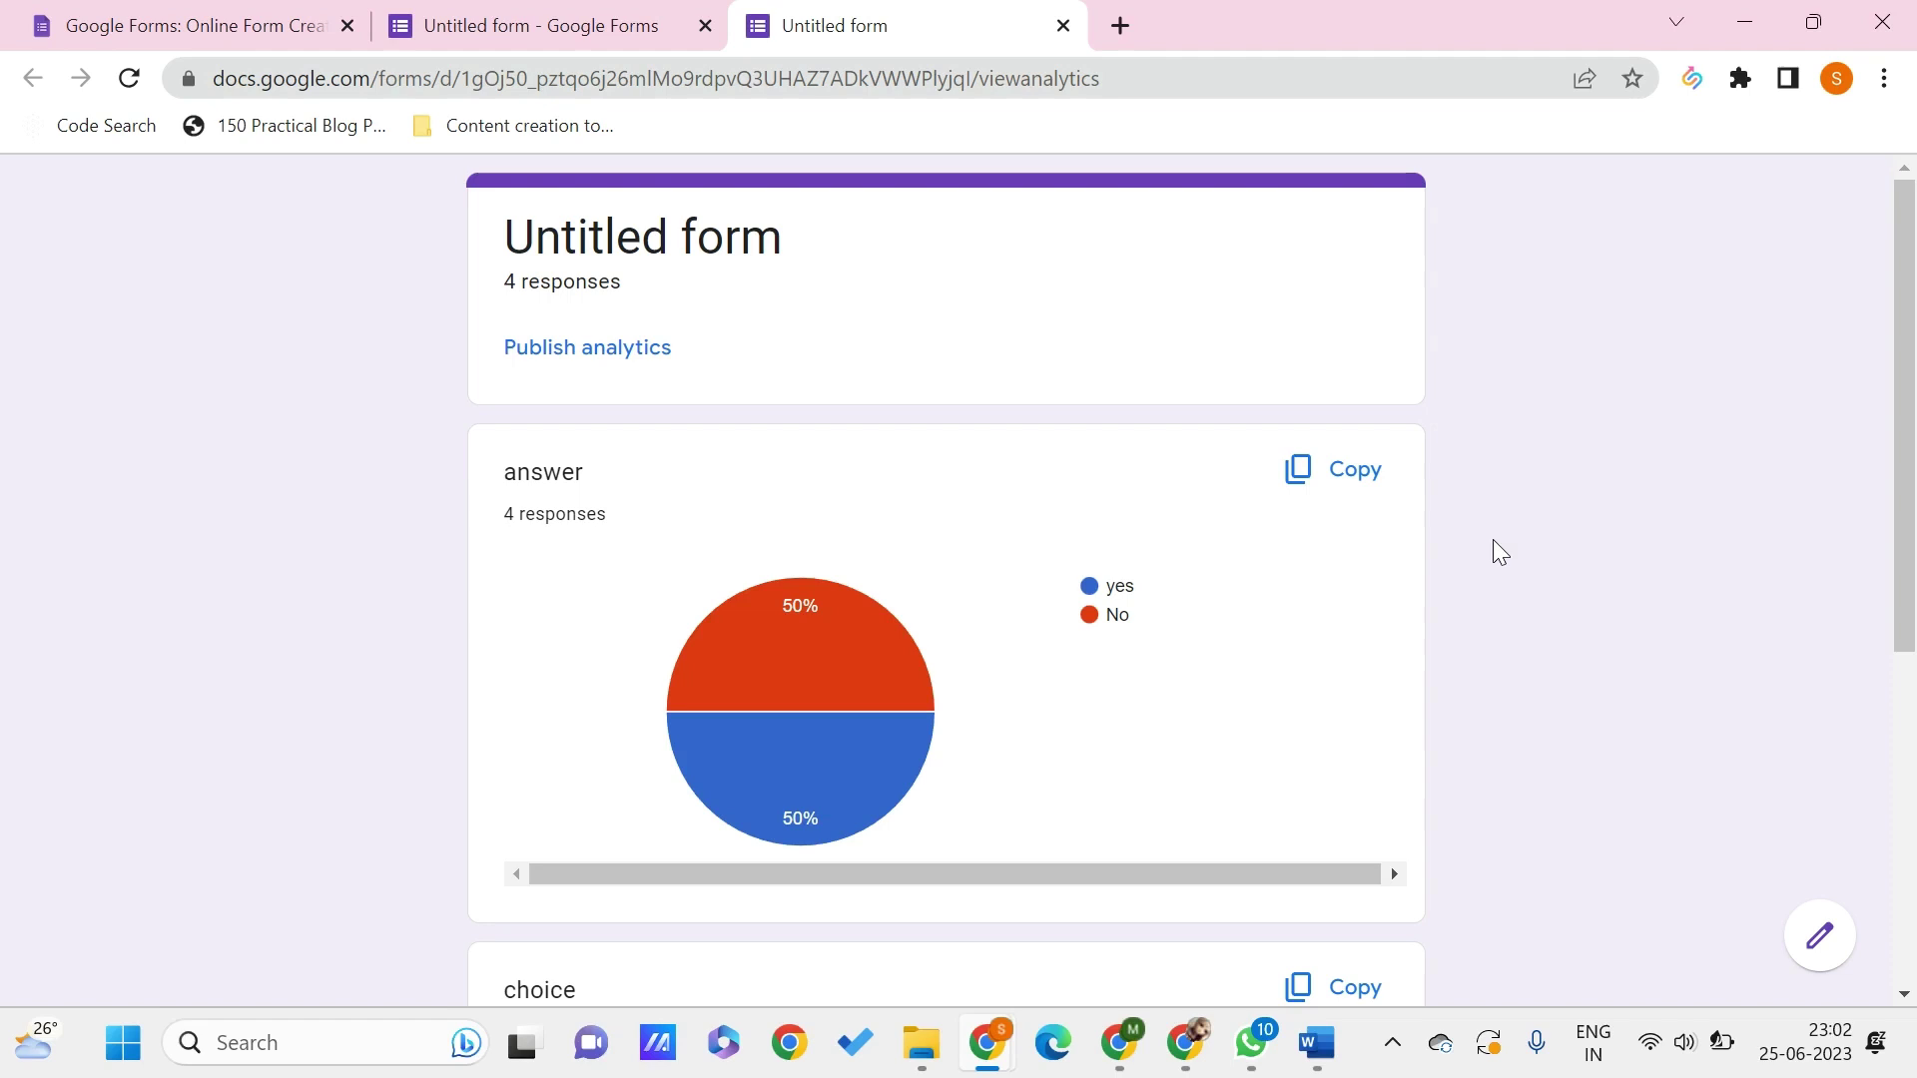
Step: Save the analytics summary page as a 2-page PDF named Untitled form with Ctrl+P
{"action": "key", "text": "ctrl+p"}
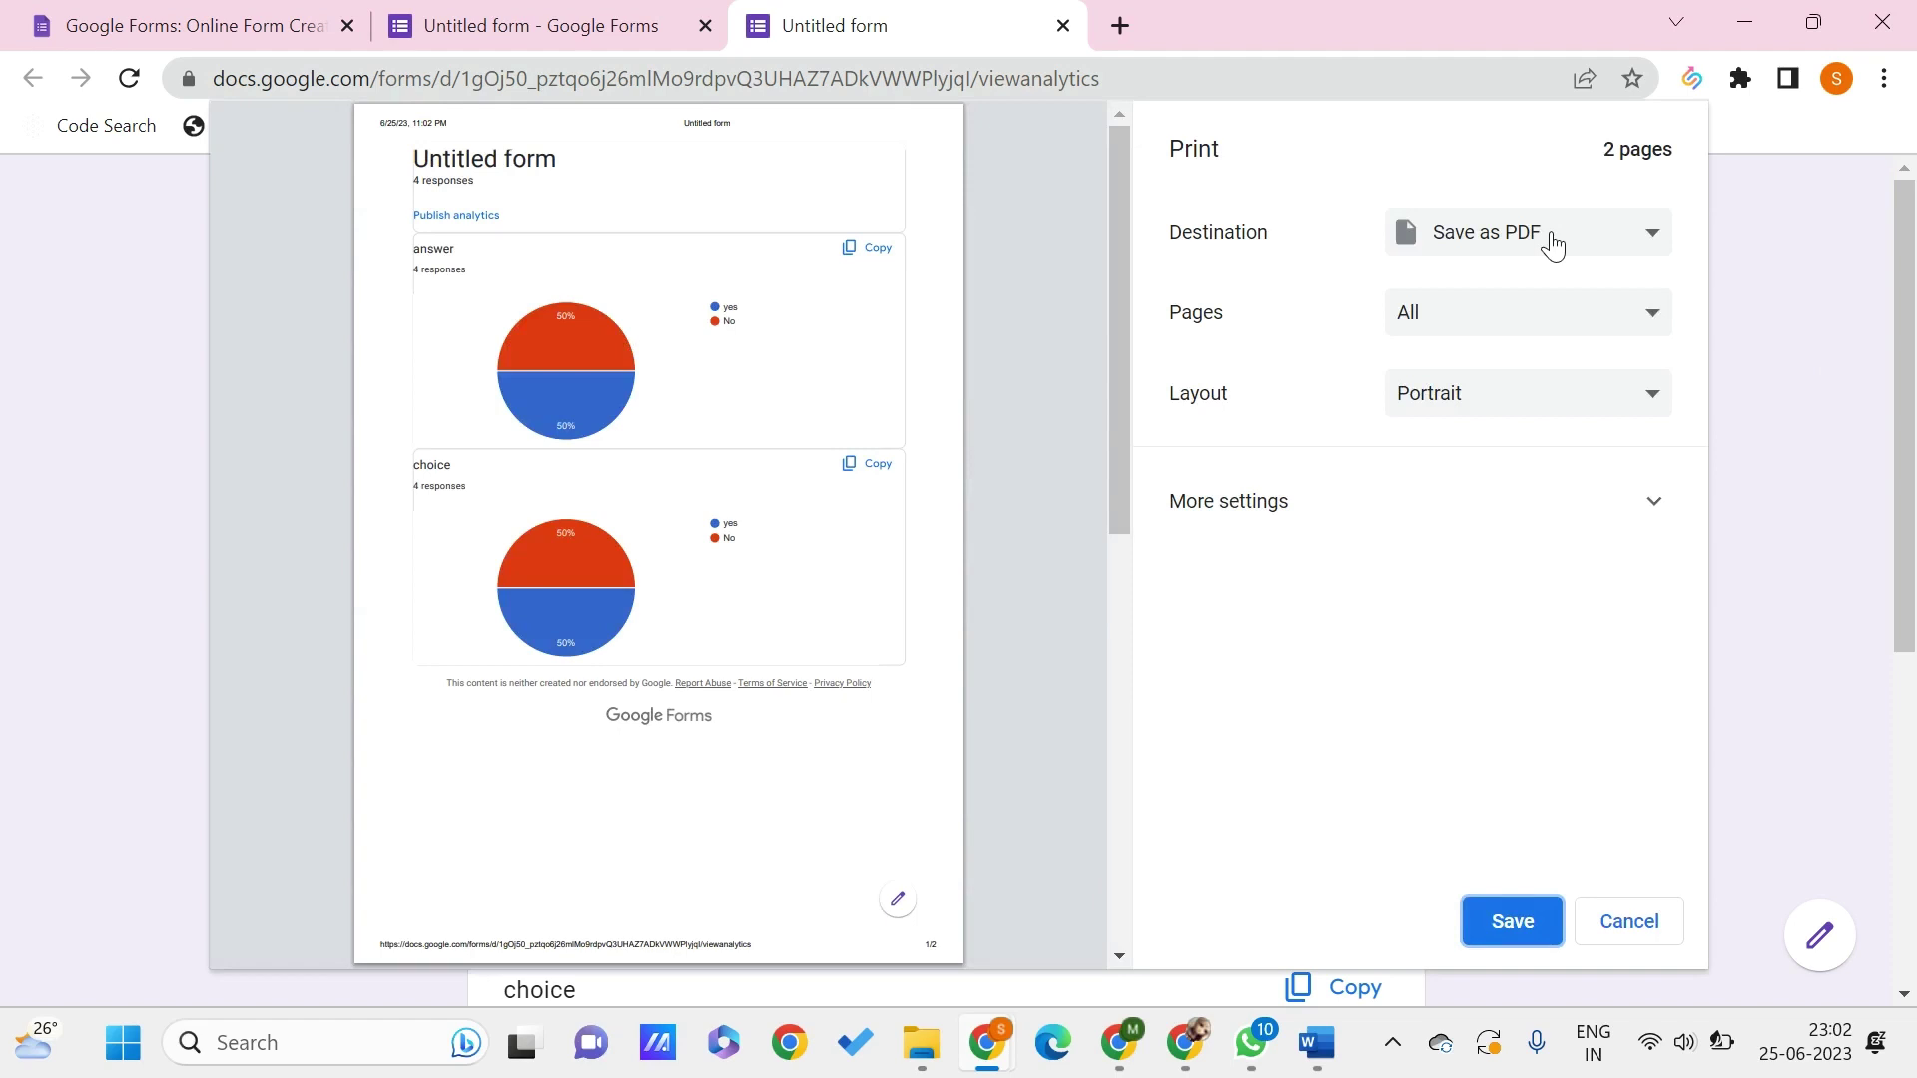
{"action": "left_click", "coordinate": [1511, 925]}
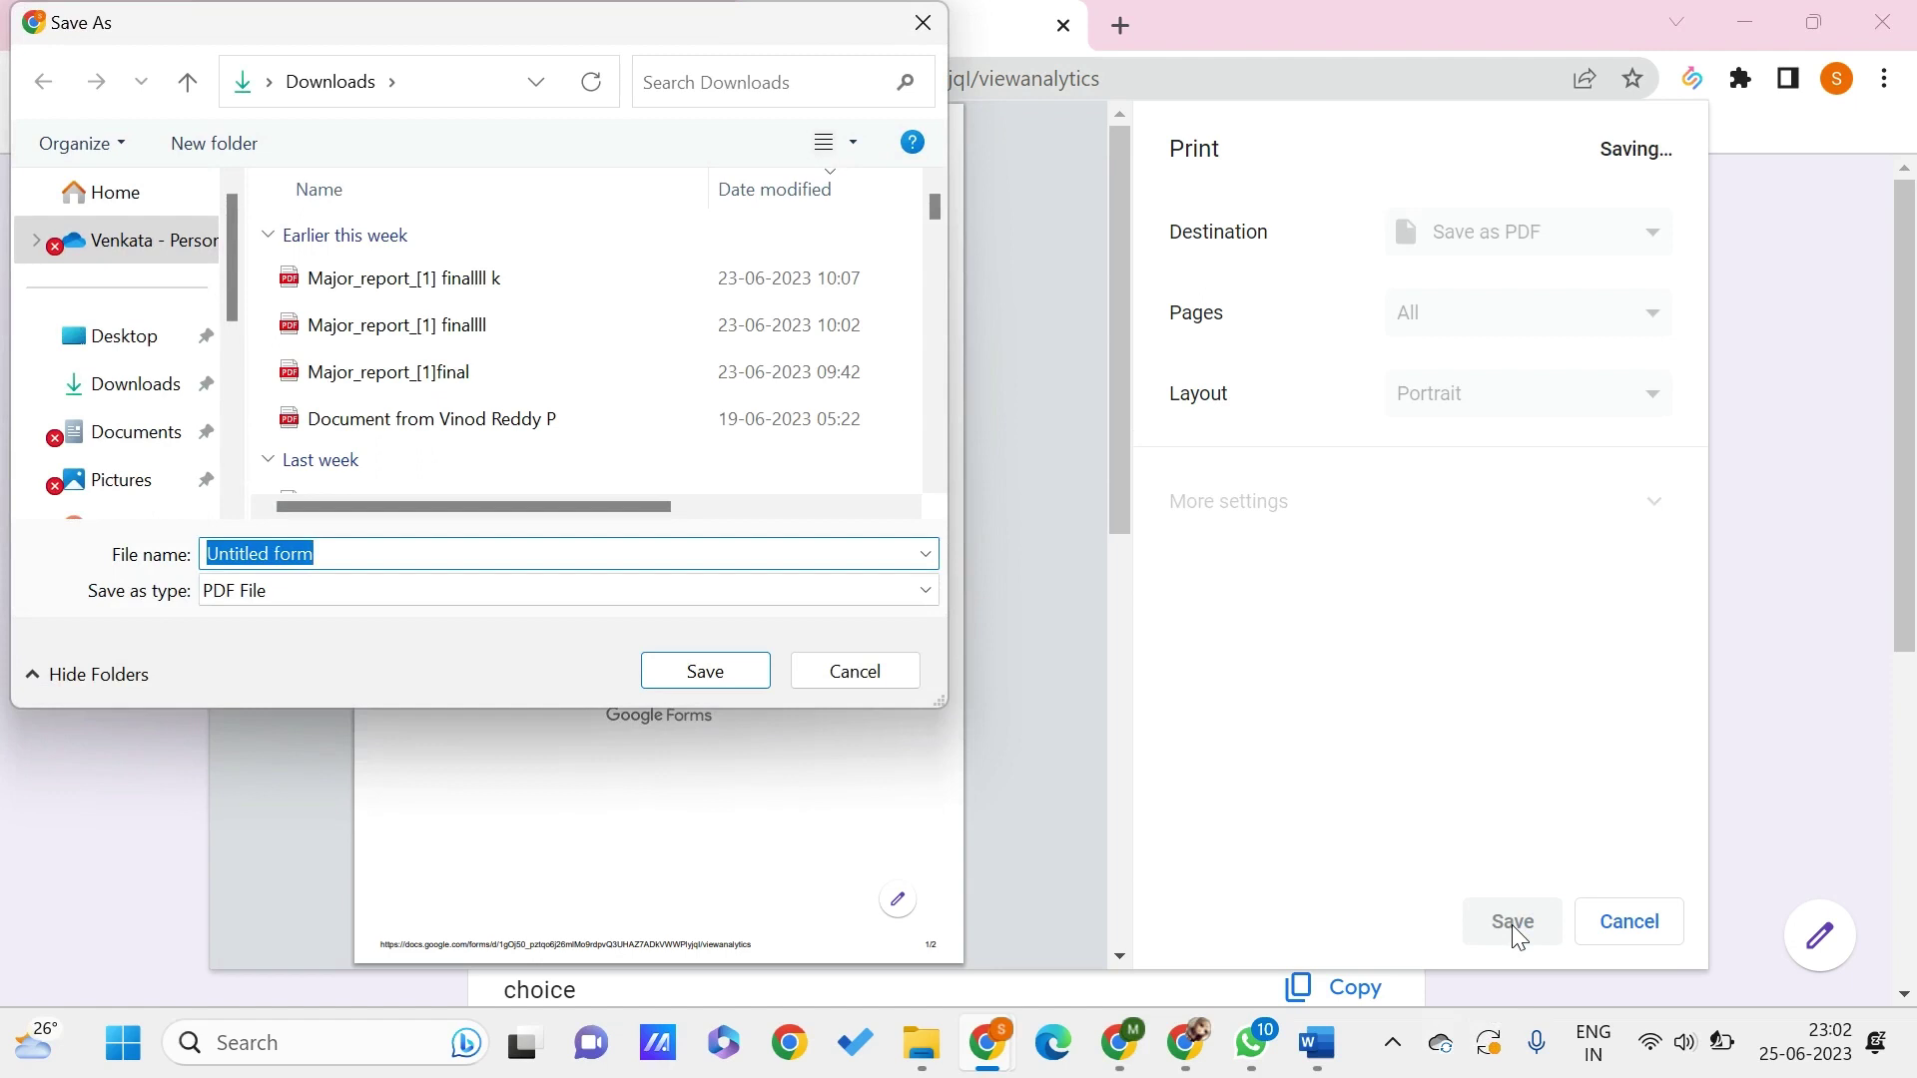
{"action": "key", "text": "Return"}
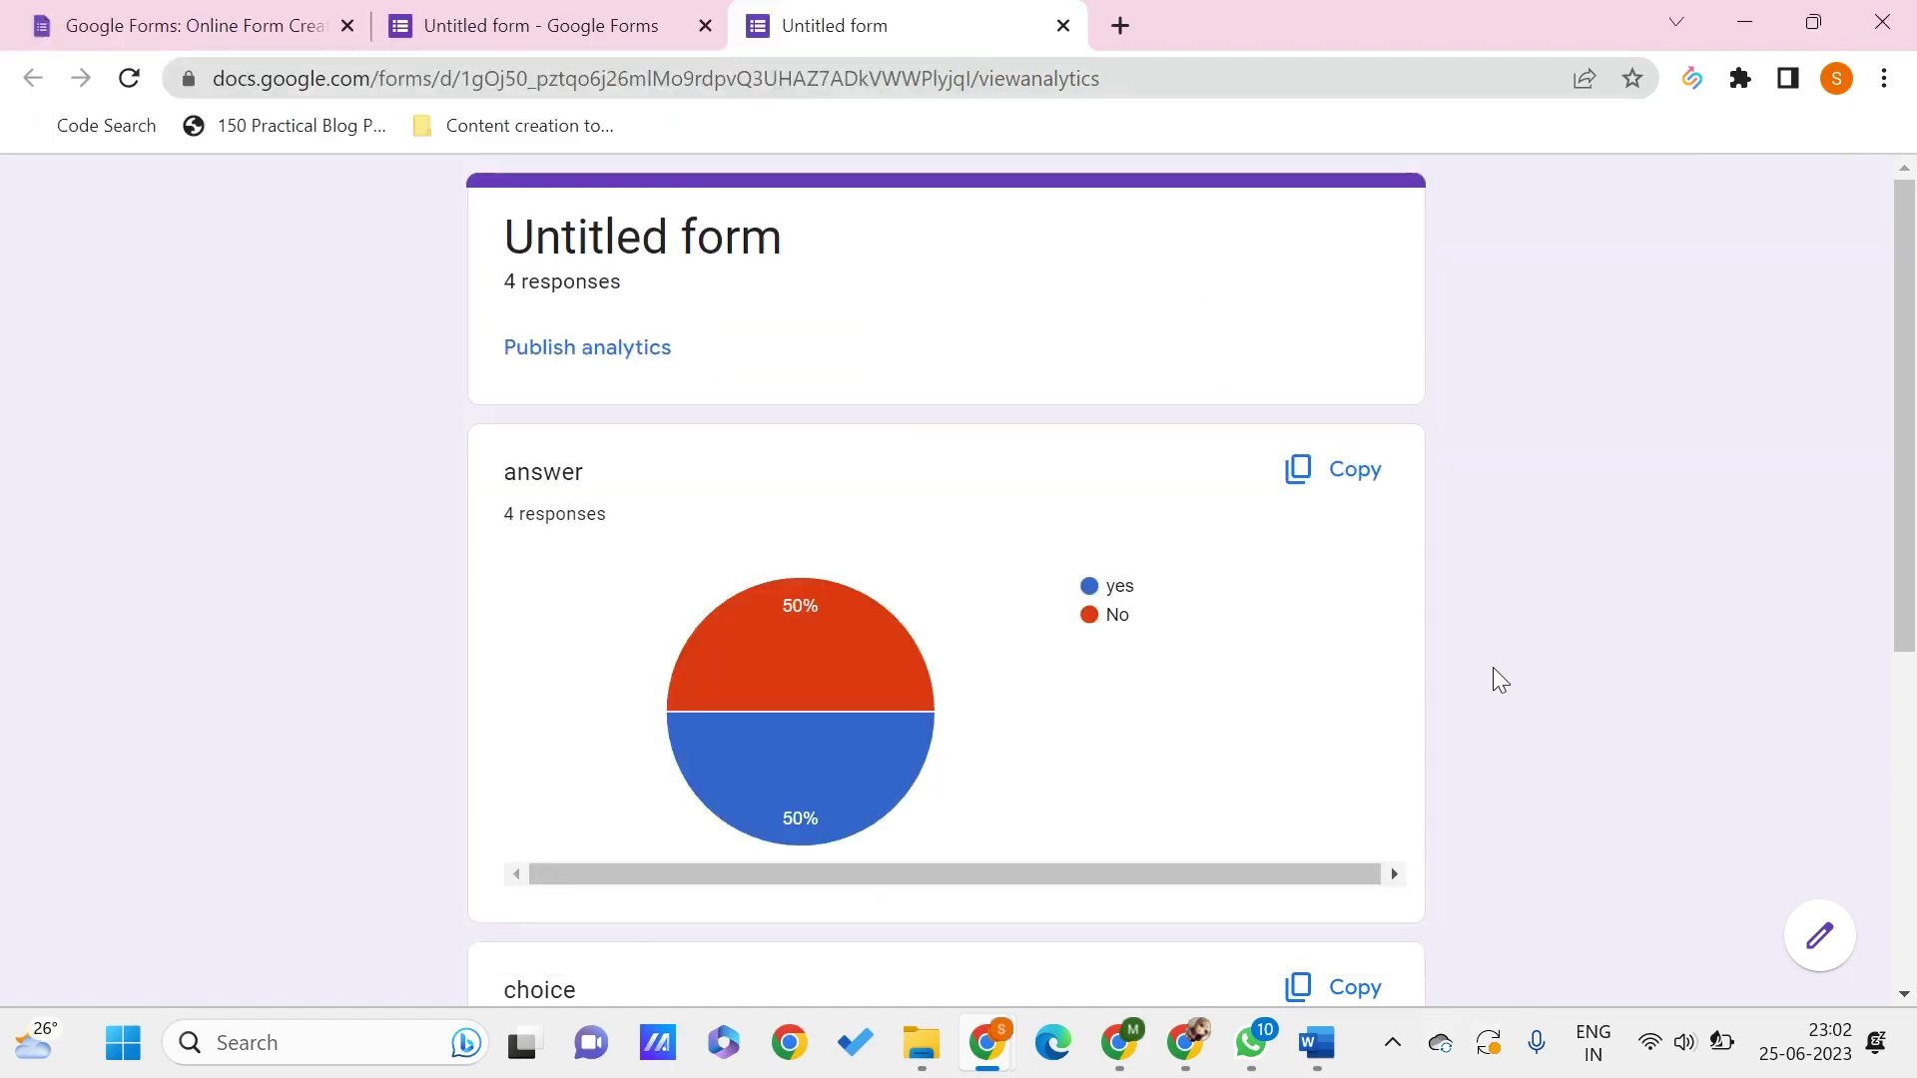
Step: Back in the editor tab, view the per-question breakdown where answer shows 2 yes and 2 No
{"action": "left_click", "coordinate": [611, 14]}
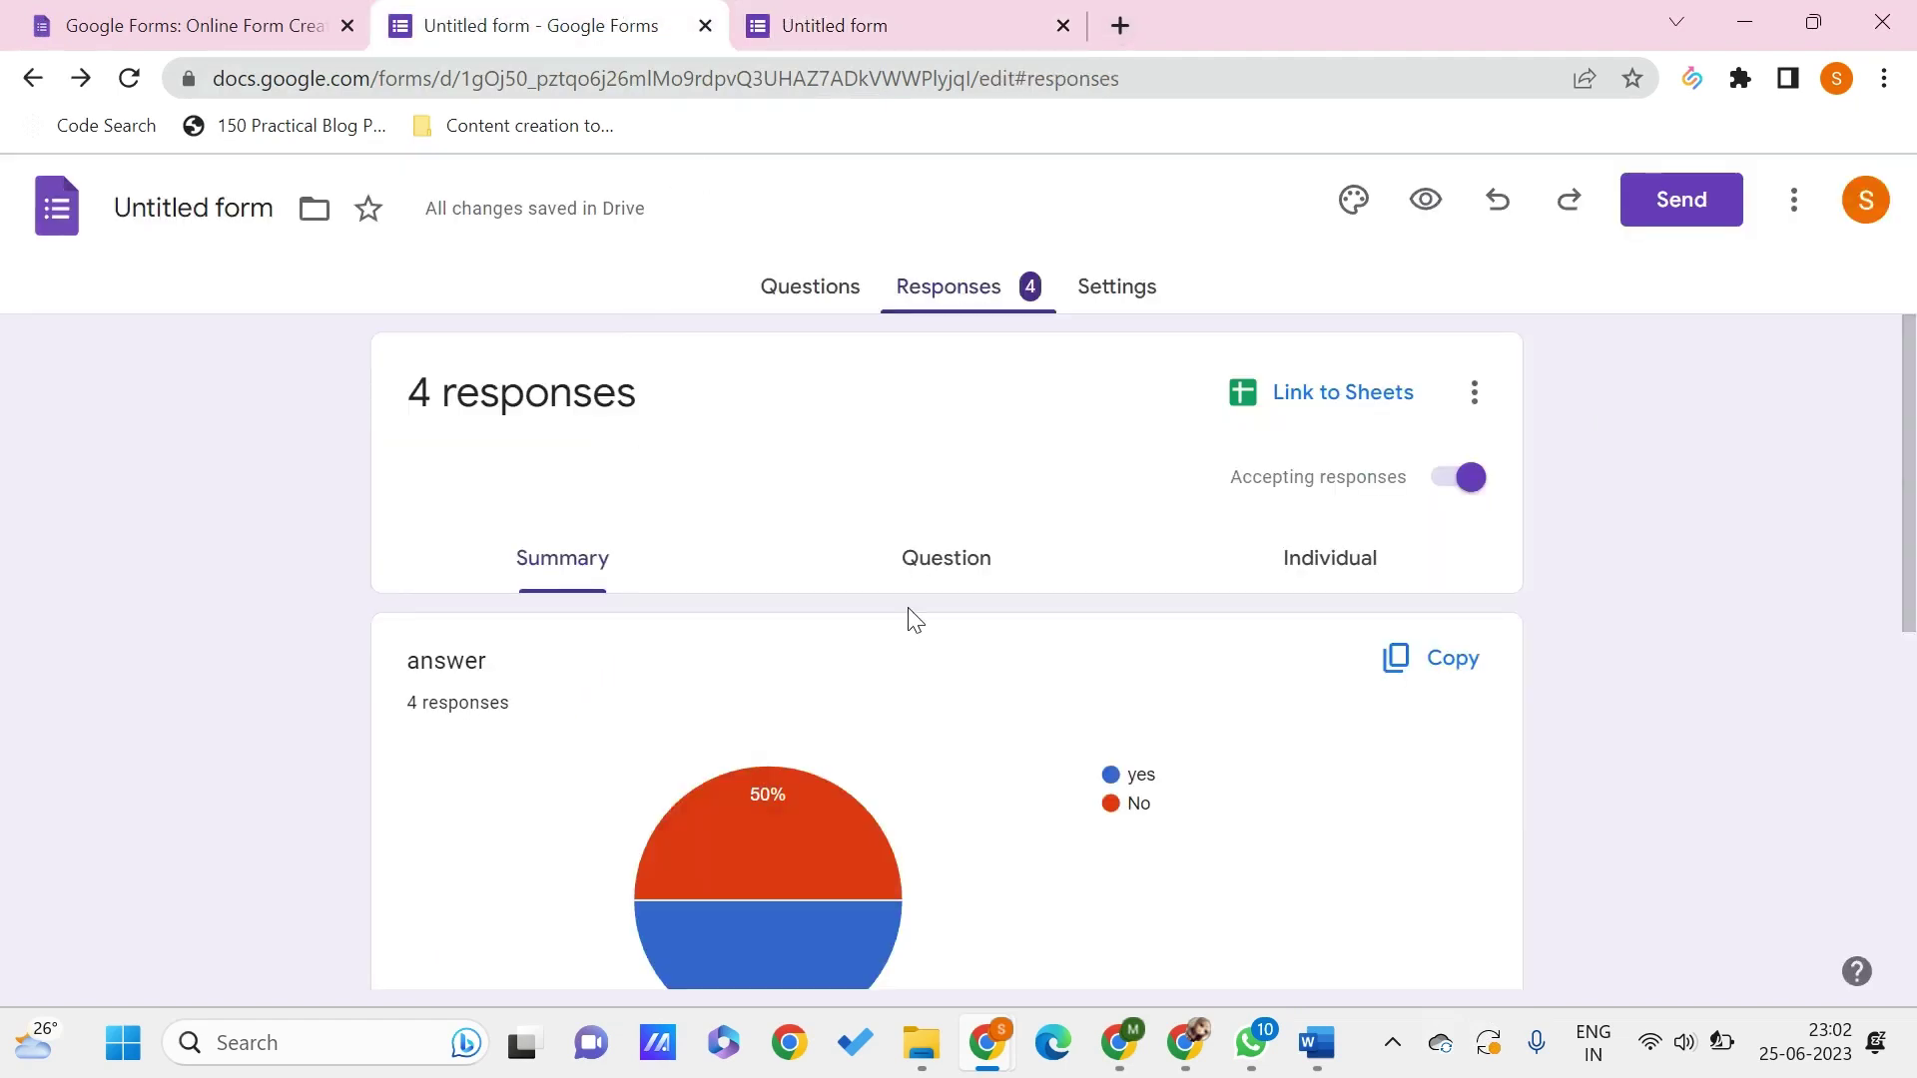
{"action": "scroll", "coordinate": [908, 614], "scroll_direction": "down", "scroll_amount": 2}
{"action": "left_click", "coordinate": [928, 391]}
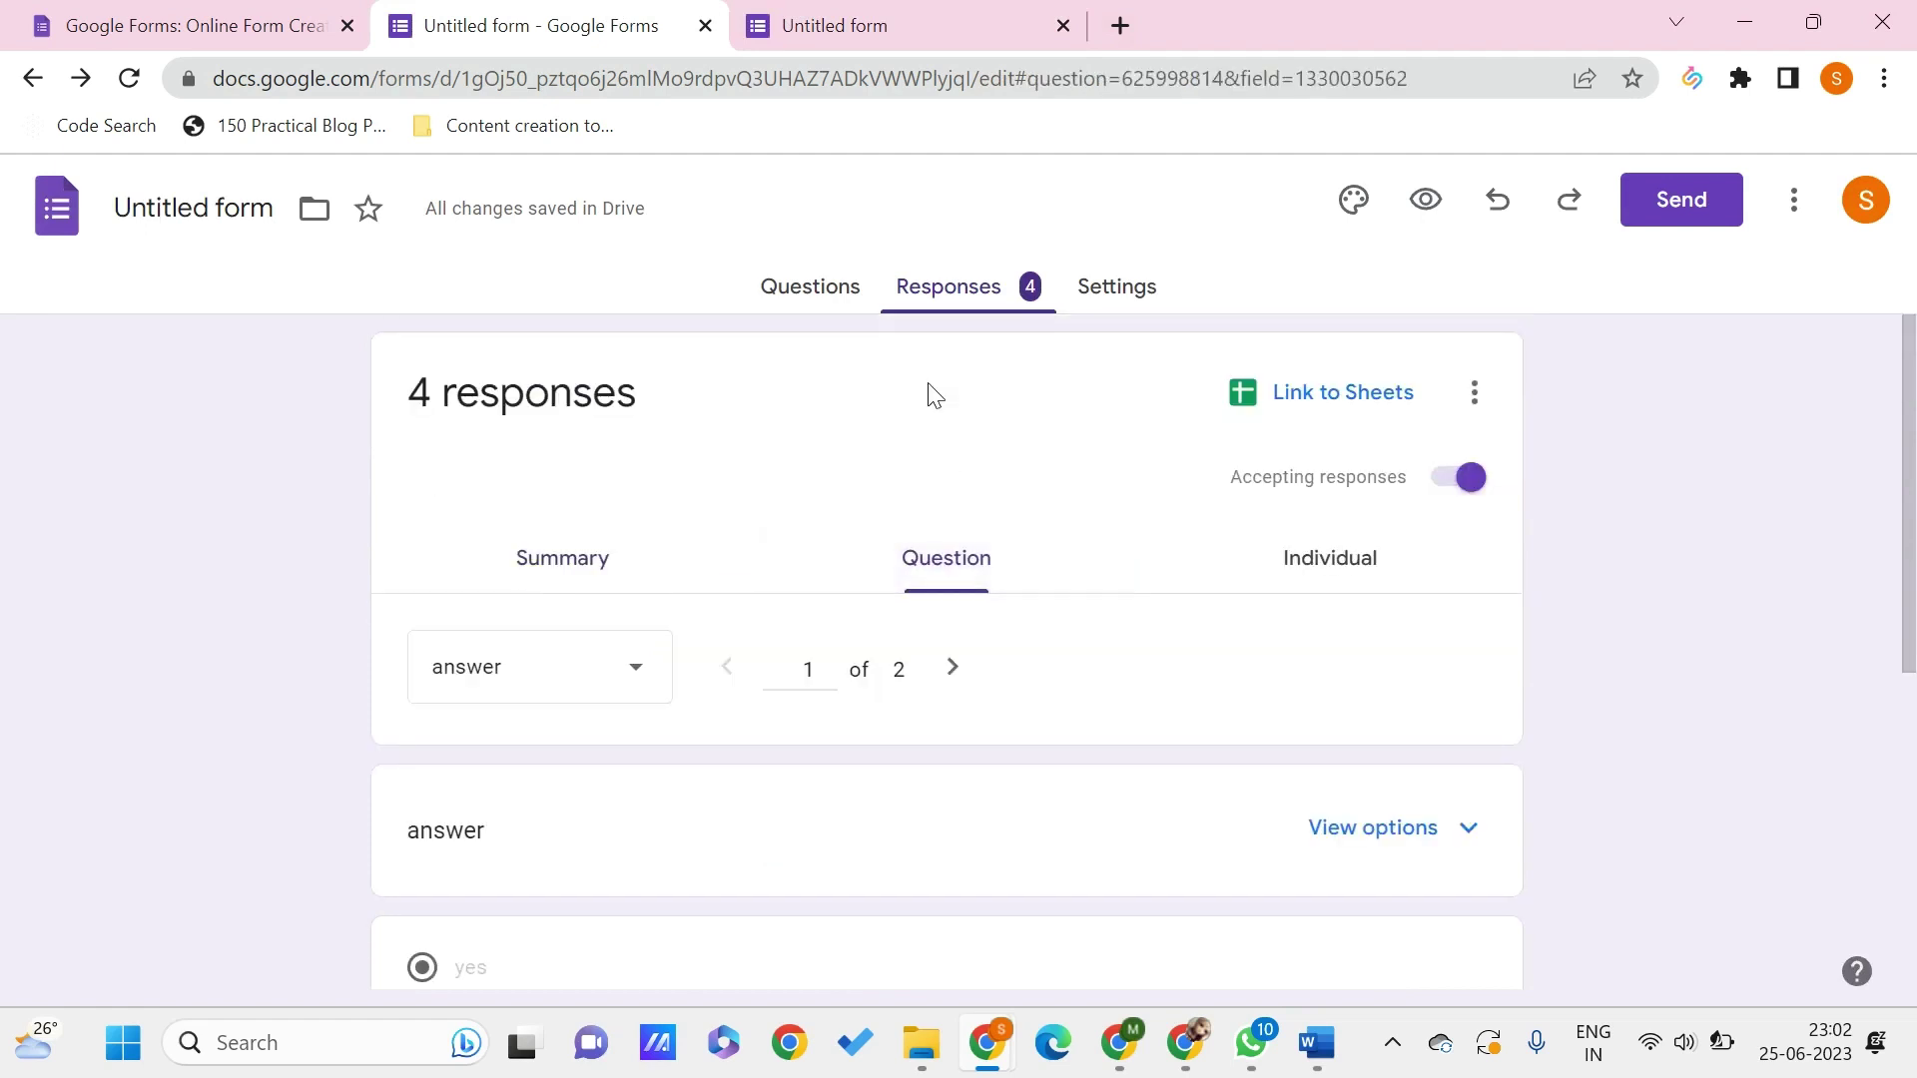
{"action": "scroll", "coordinate": [879, 629], "scroll_direction": "down", "scroll_amount": 3}
{"action": "scroll", "coordinate": [984, 762], "scroll_direction": "down", "scroll_amount": 3}
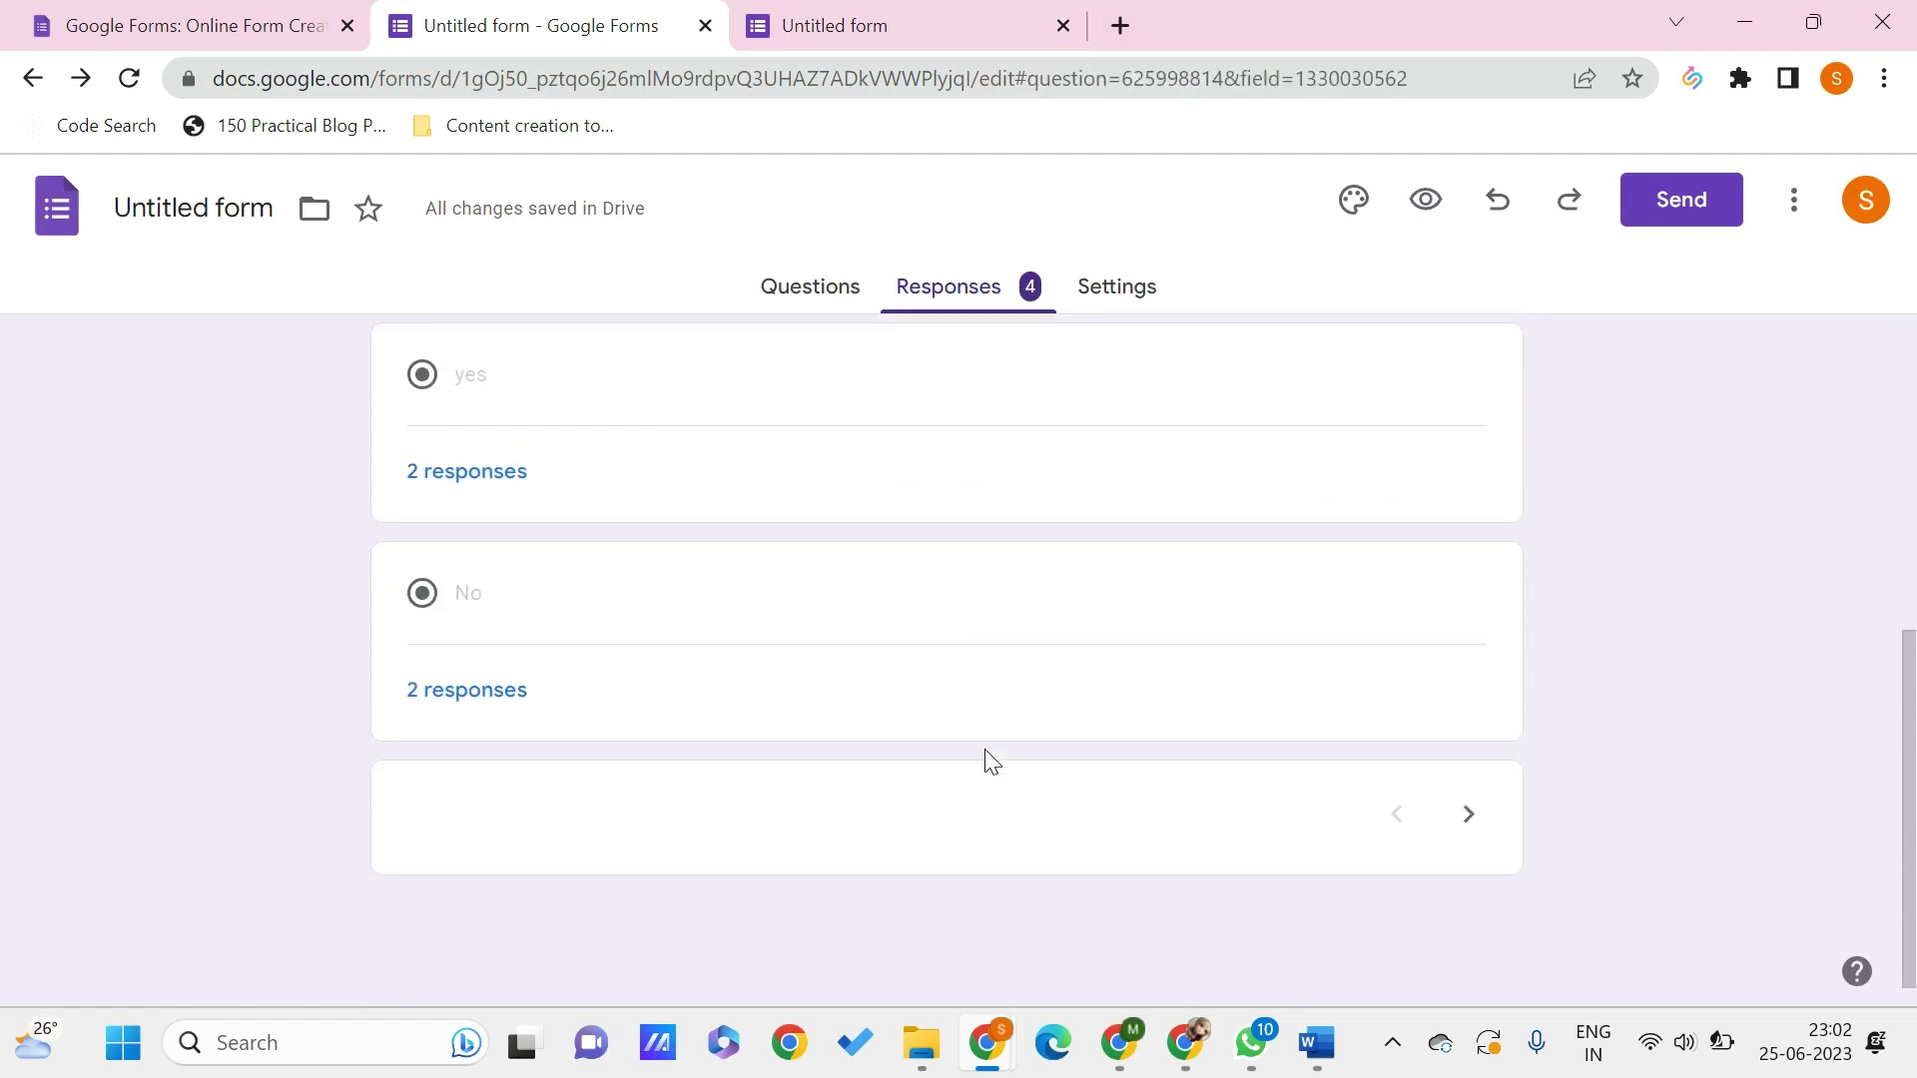
{"action": "scroll", "coordinate": [984, 762], "scroll_direction": "up", "scroll_amount": 6}
{"action": "scroll", "coordinate": [769, 683], "scroll_direction": "down", "scroll_amount": 3}
{"action": "scroll", "coordinate": [770, 685], "scroll_direction": "up", "scroll_amount": 2}
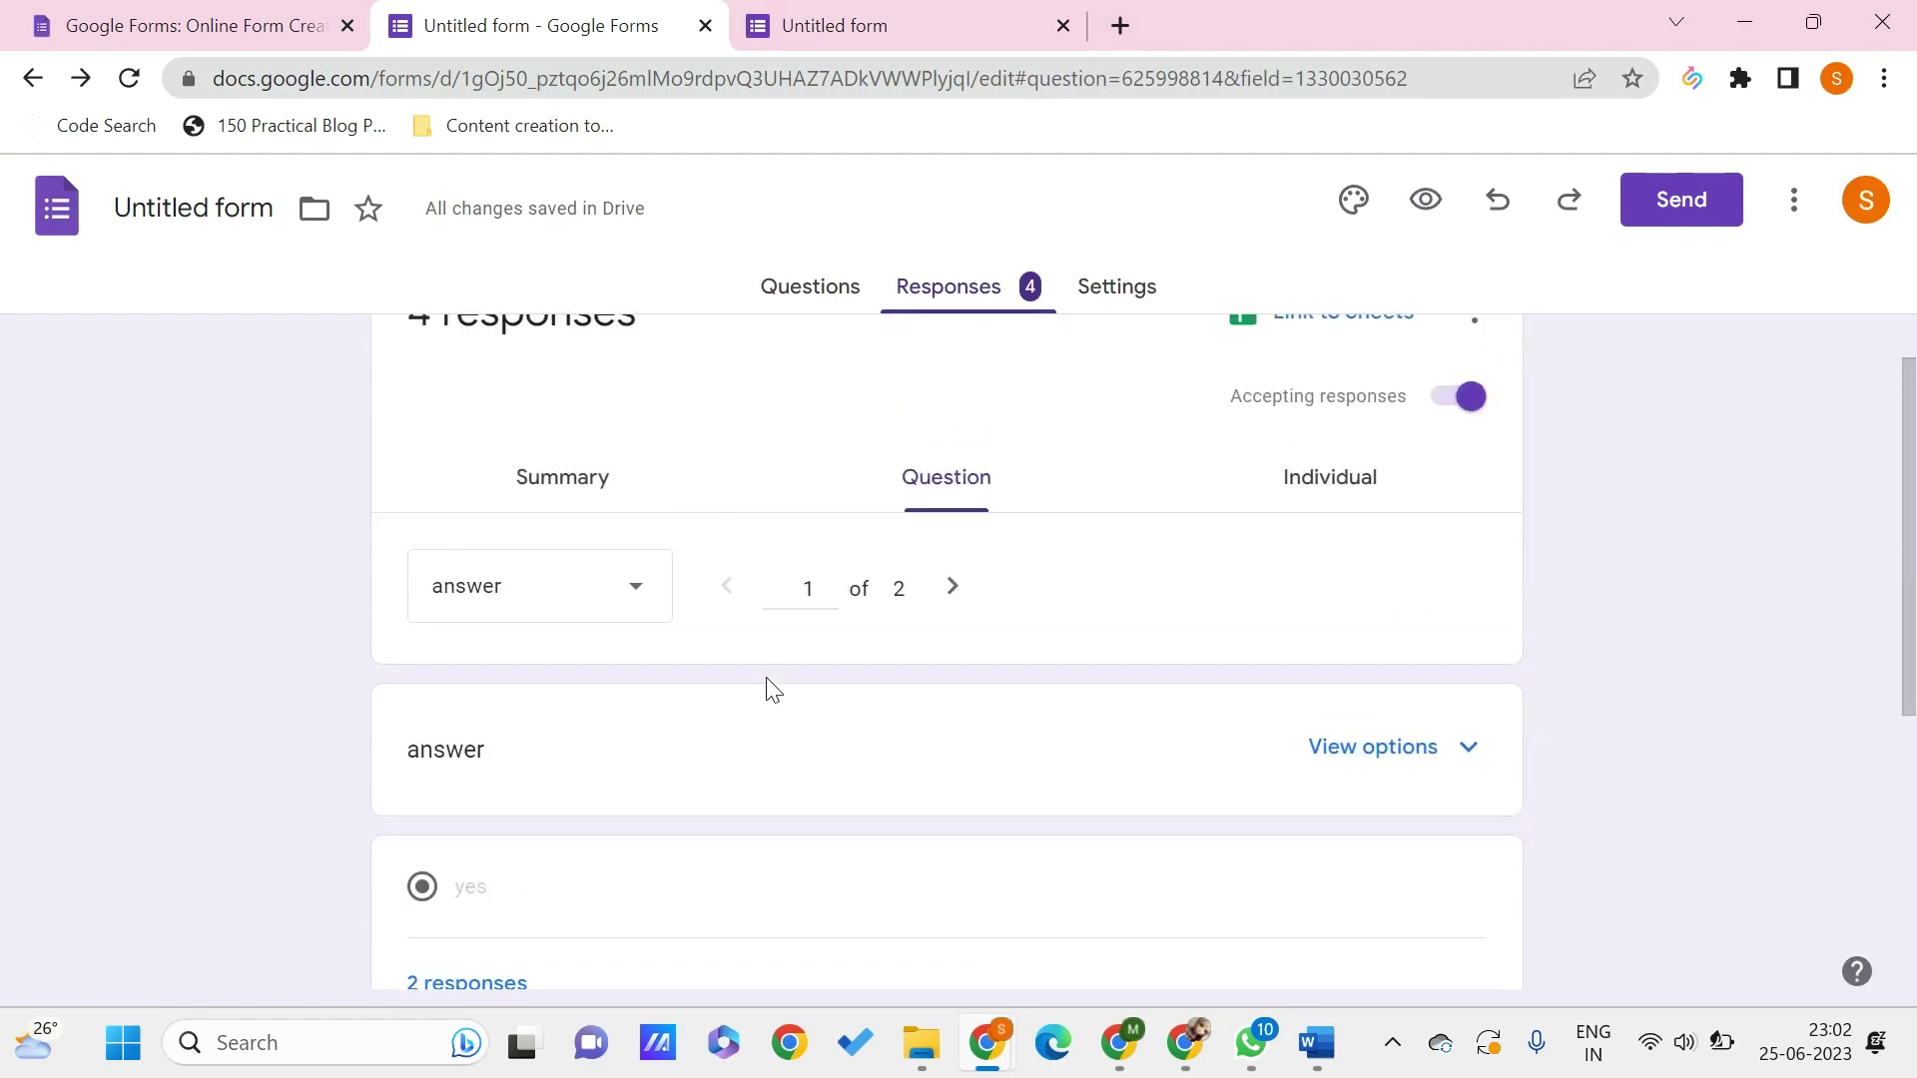
Step: Print the per-question responses page from the context menu, saving it with Save as PDF
{"action": "right_click", "coordinate": [142, 579]}
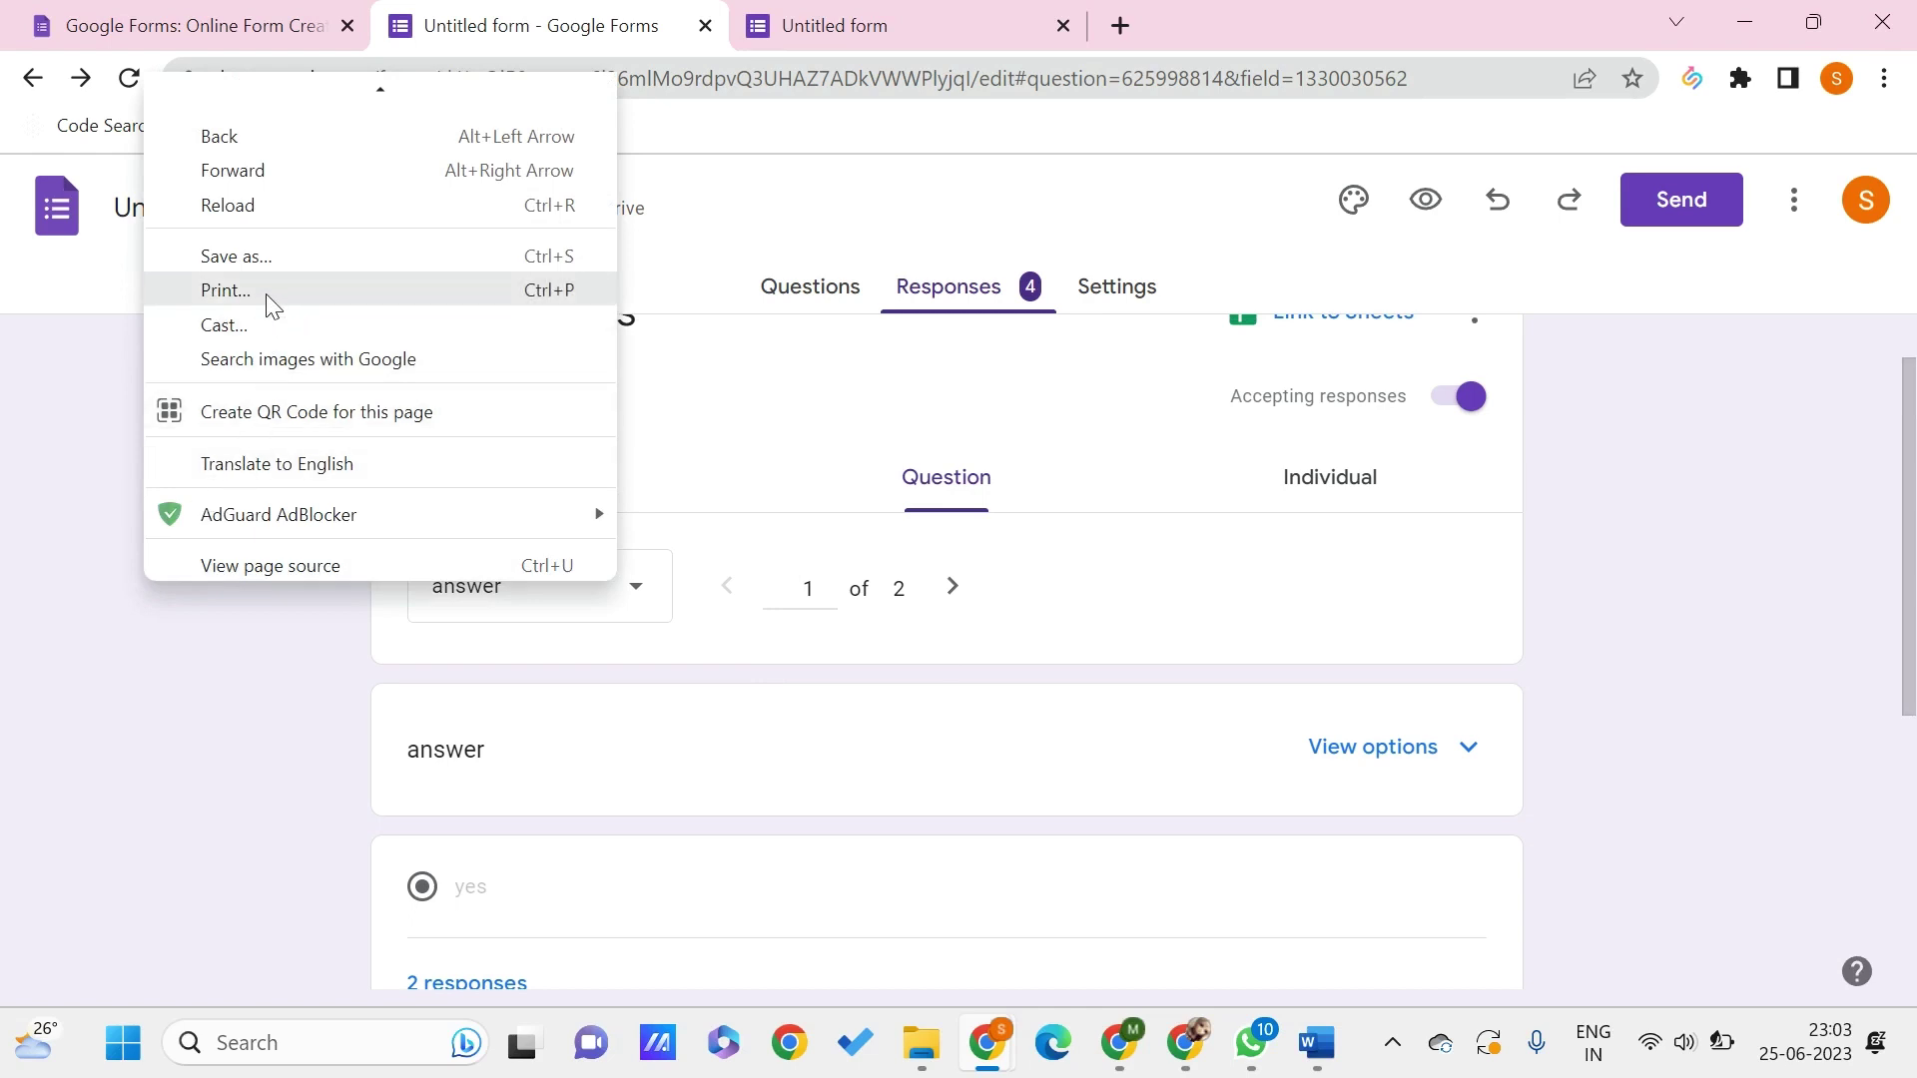
{"action": "left_click", "coordinate": [226, 290]}
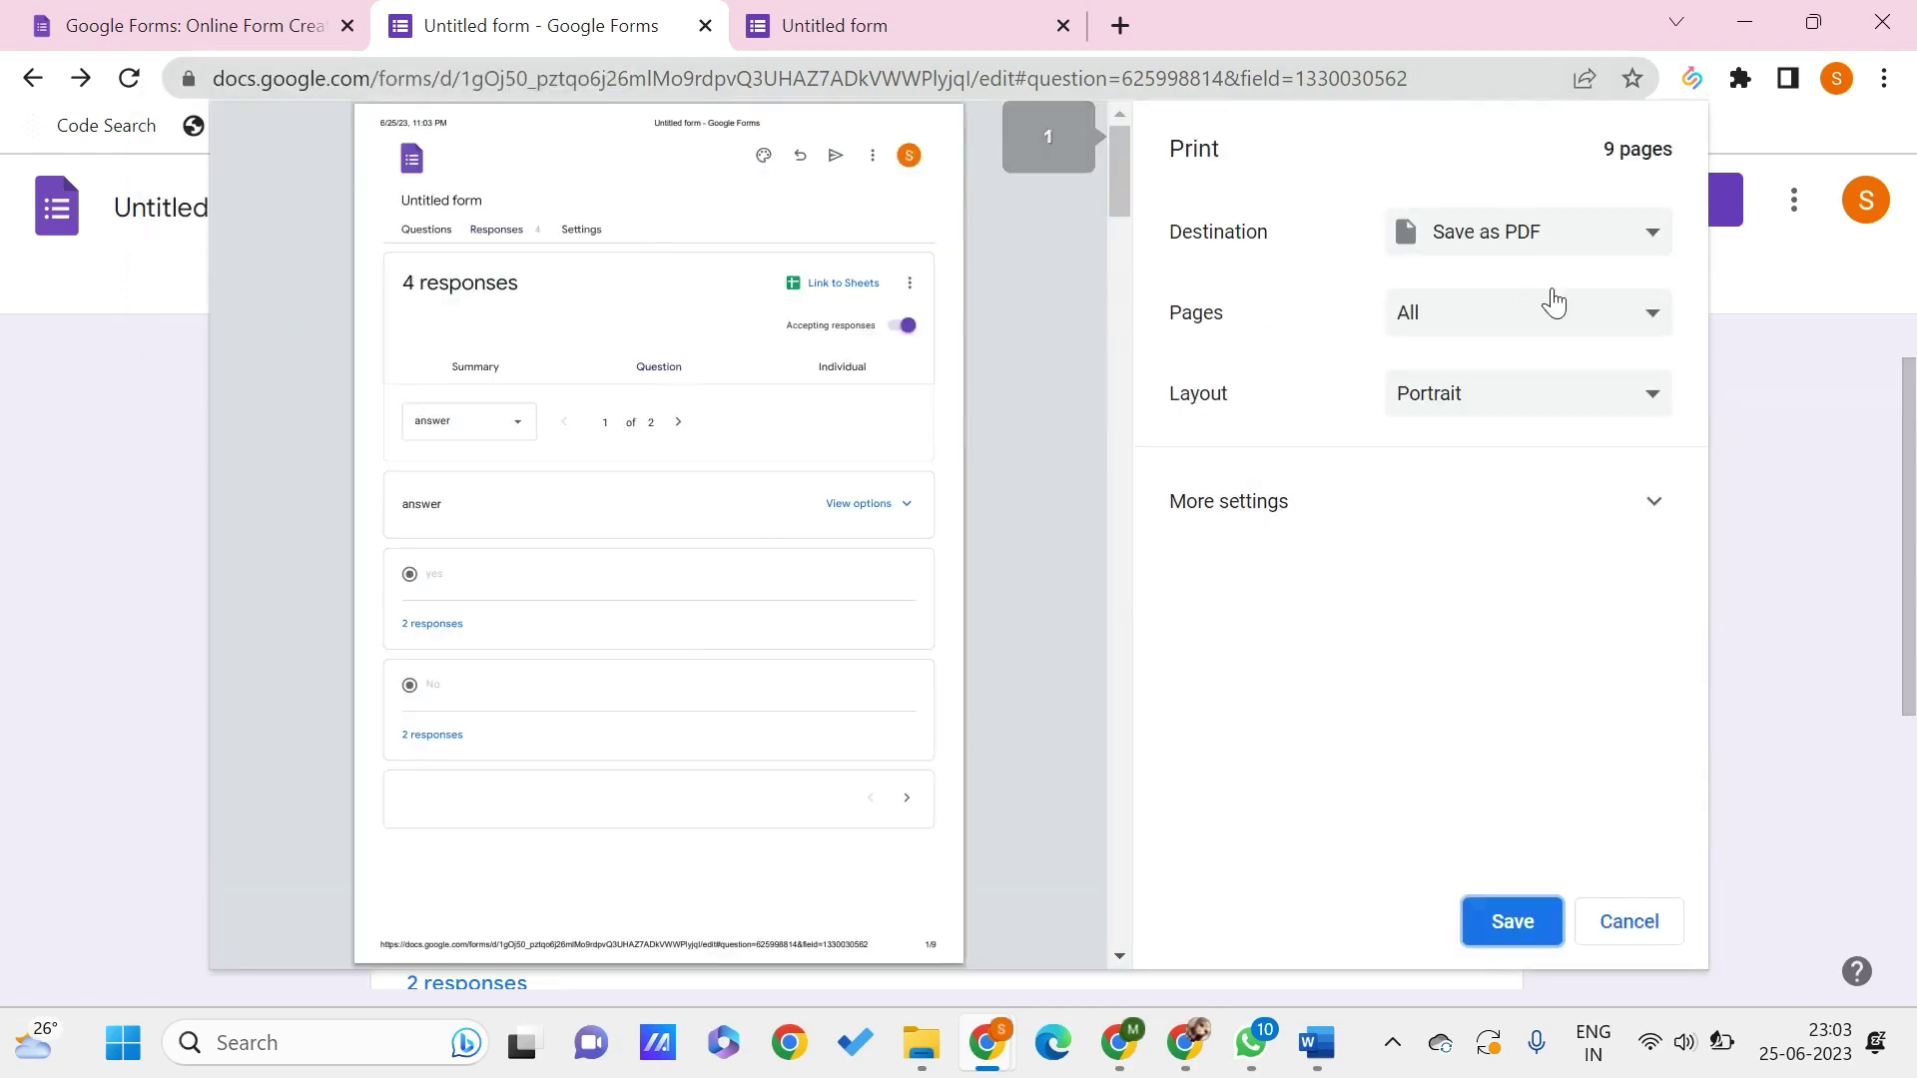
{"action": "left_click", "coordinate": [1518, 243]}
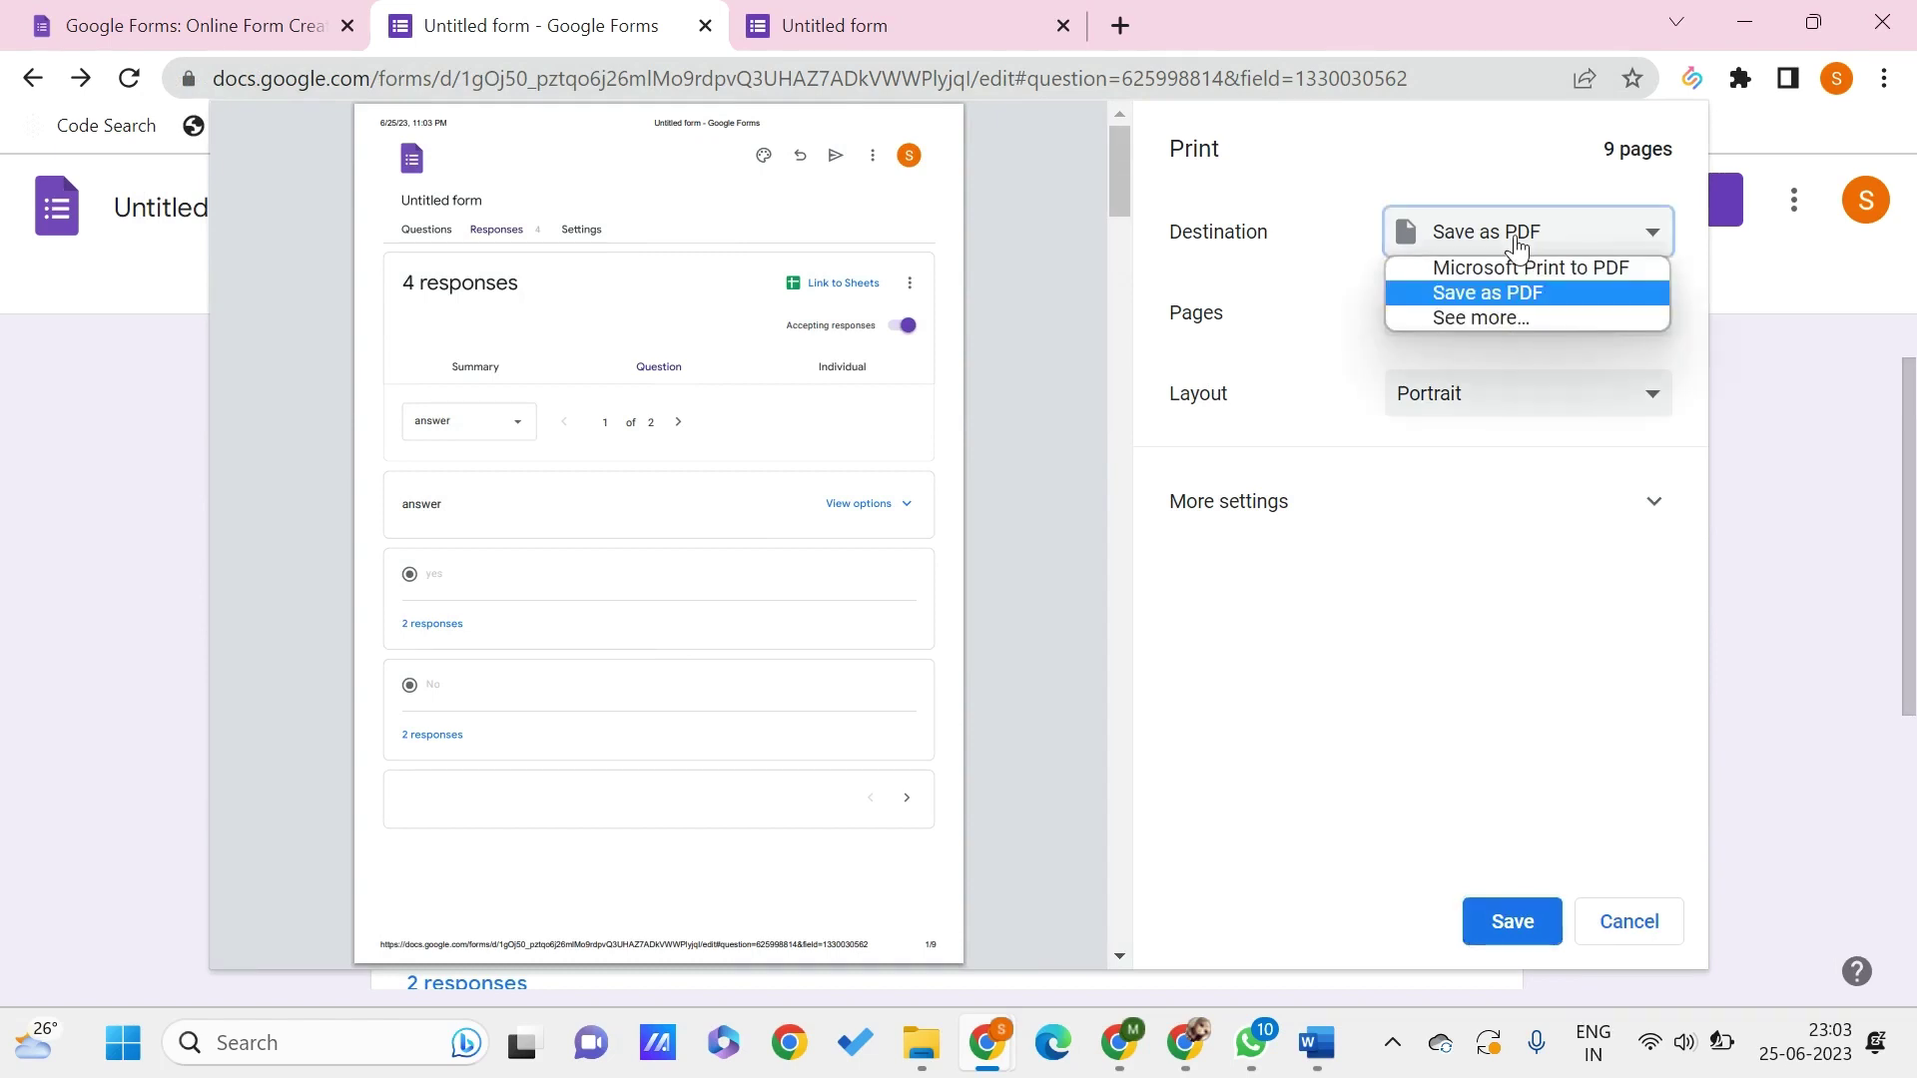
{"action": "left_click", "coordinate": [1493, 292]}
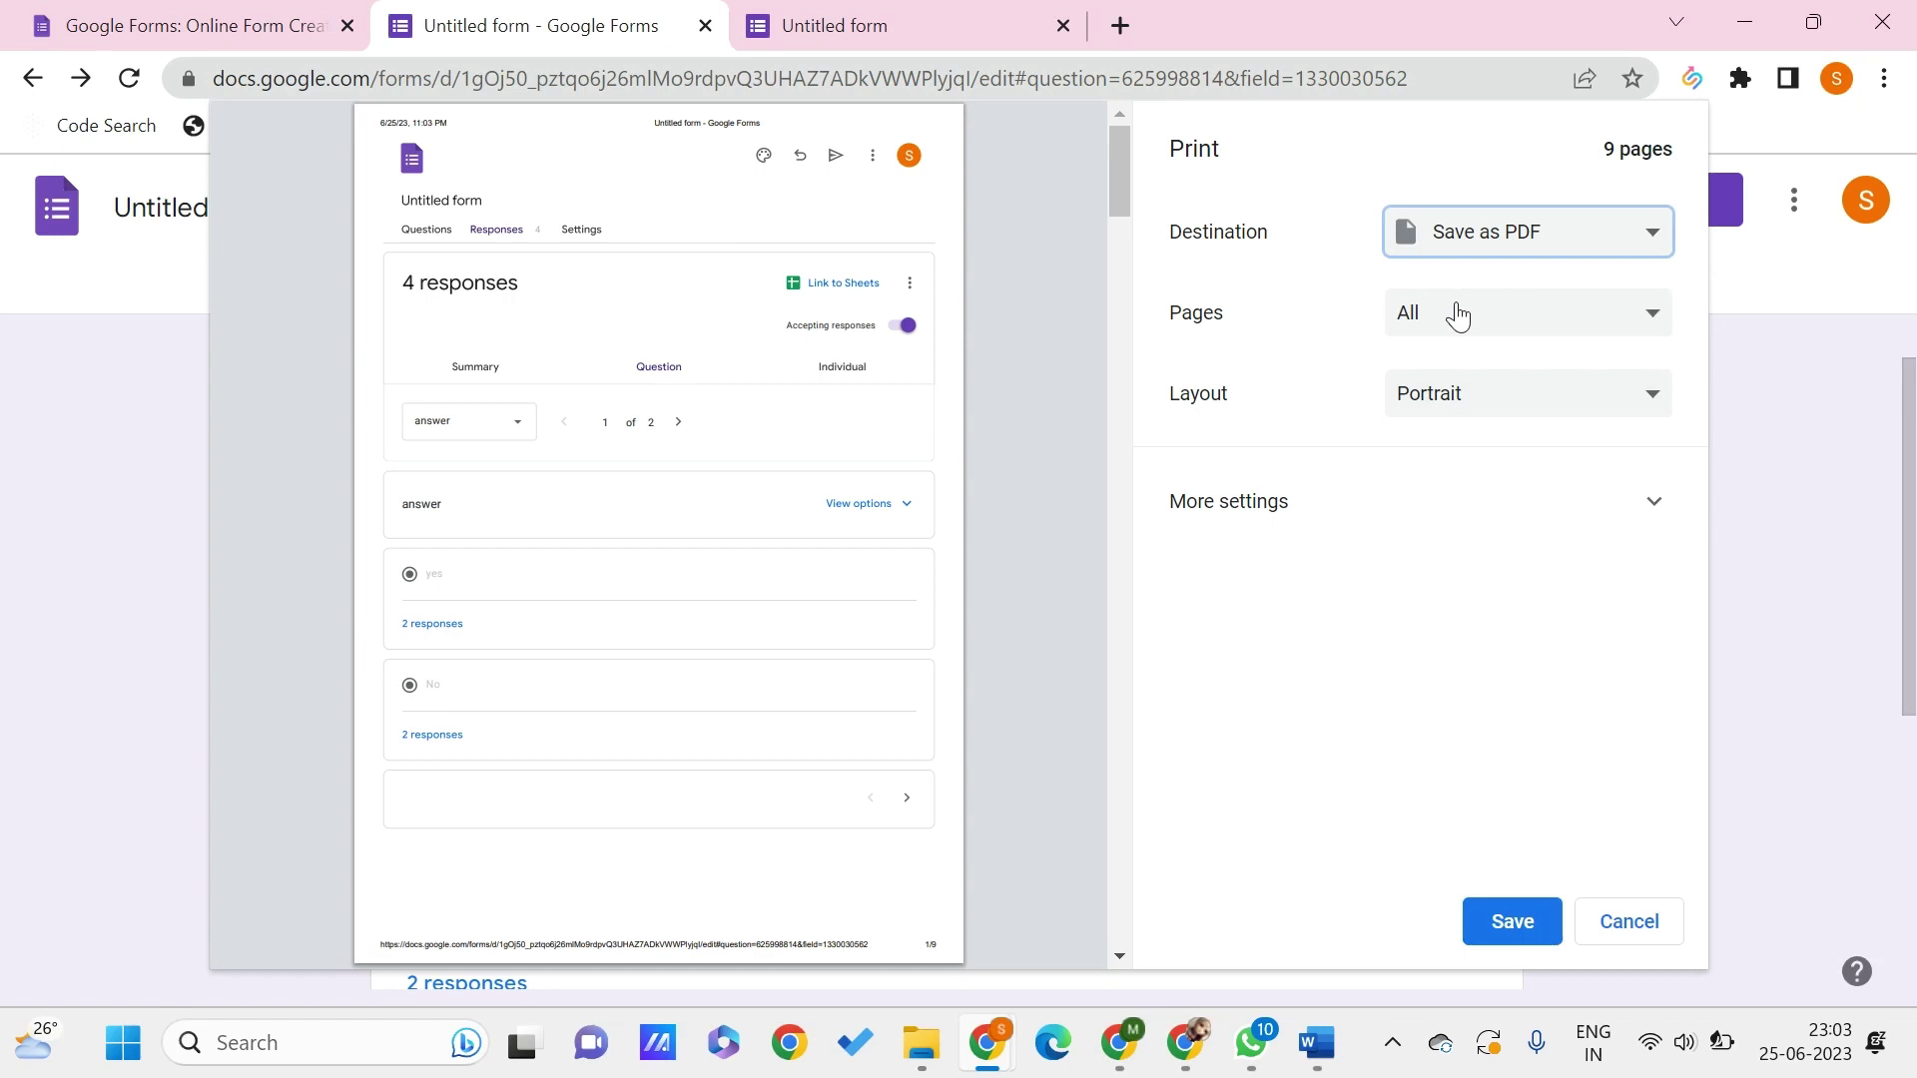
{"action": "left_click", "coordinate": [1525, 929]}
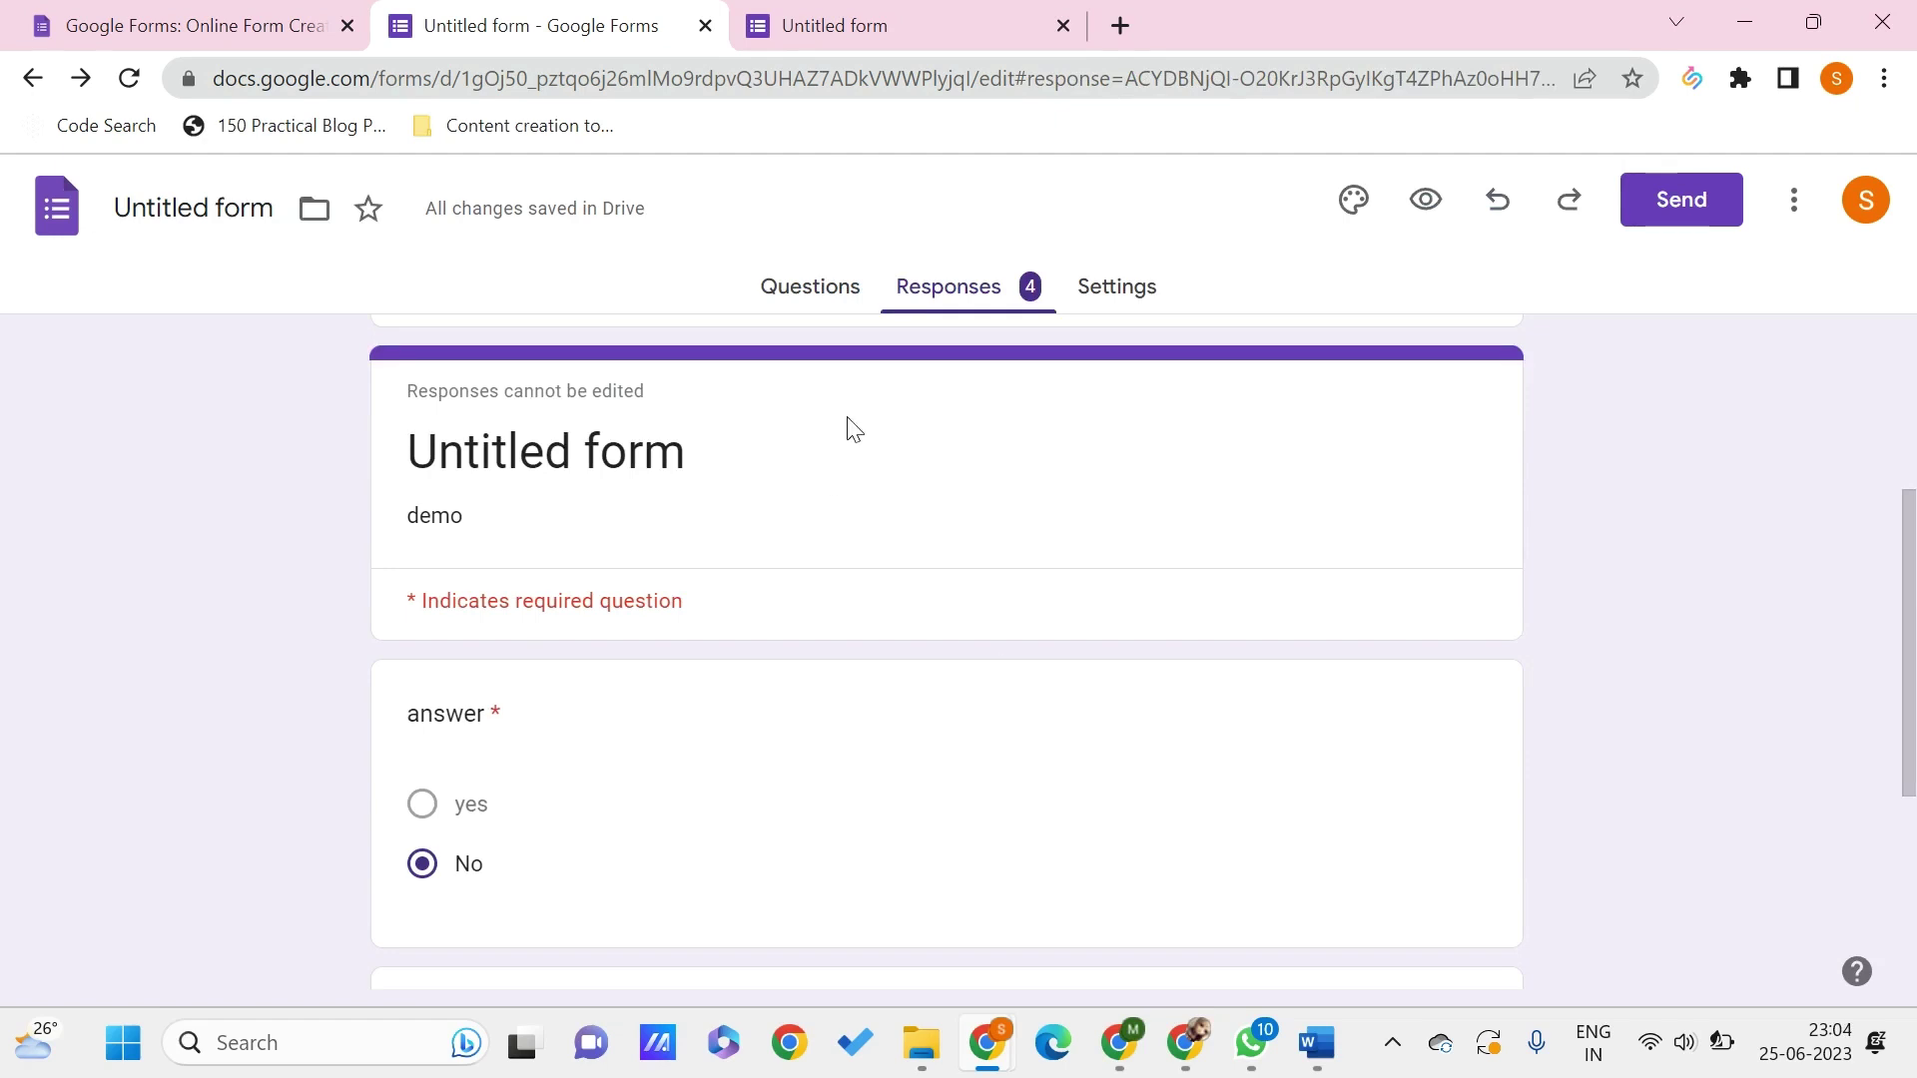
Step: Go back to individual response 3 of 4 and open its one-page print preview
{"action": "scroll", "coordinate": [976, 456], "scroll_direction": "down", "scroll_amount": 4}
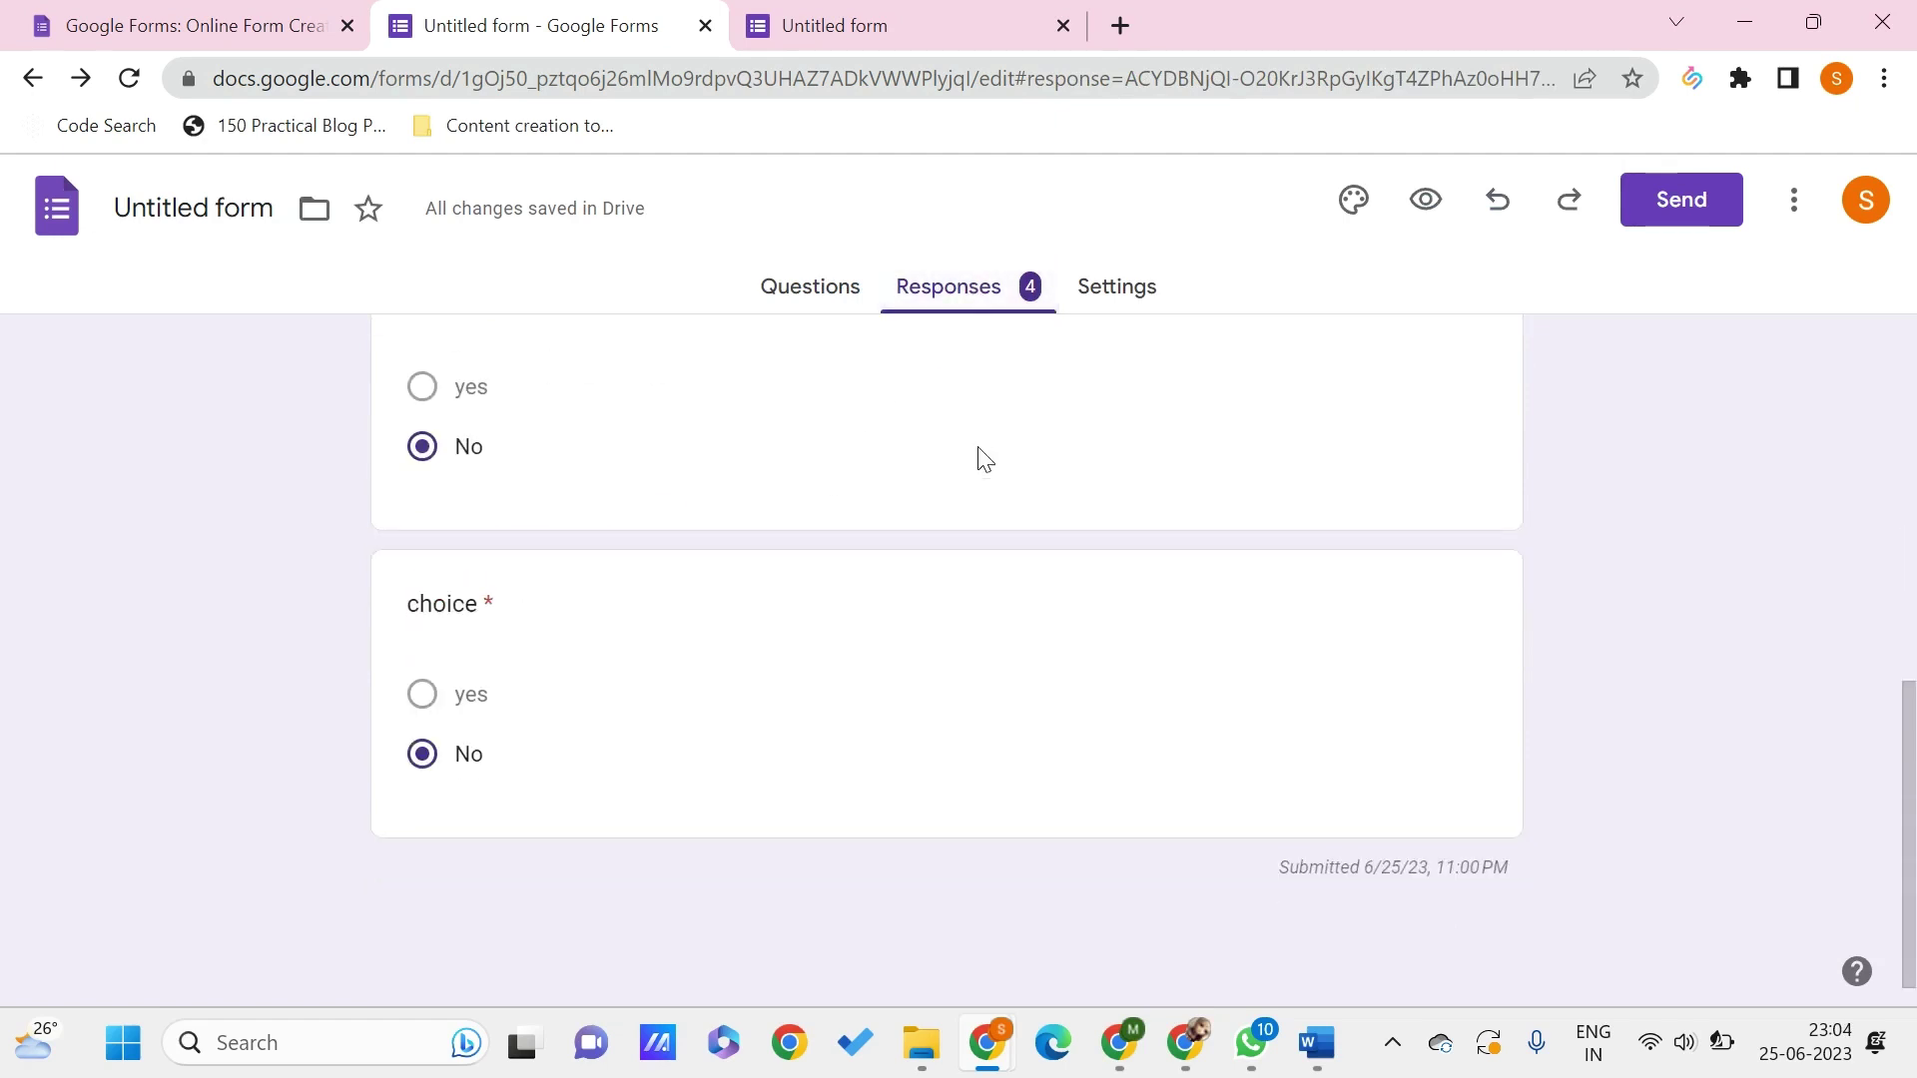
{"action": "scroll", "coordinate": [979, 457], "scroll_direction": "up", "scroll_amount": 10}
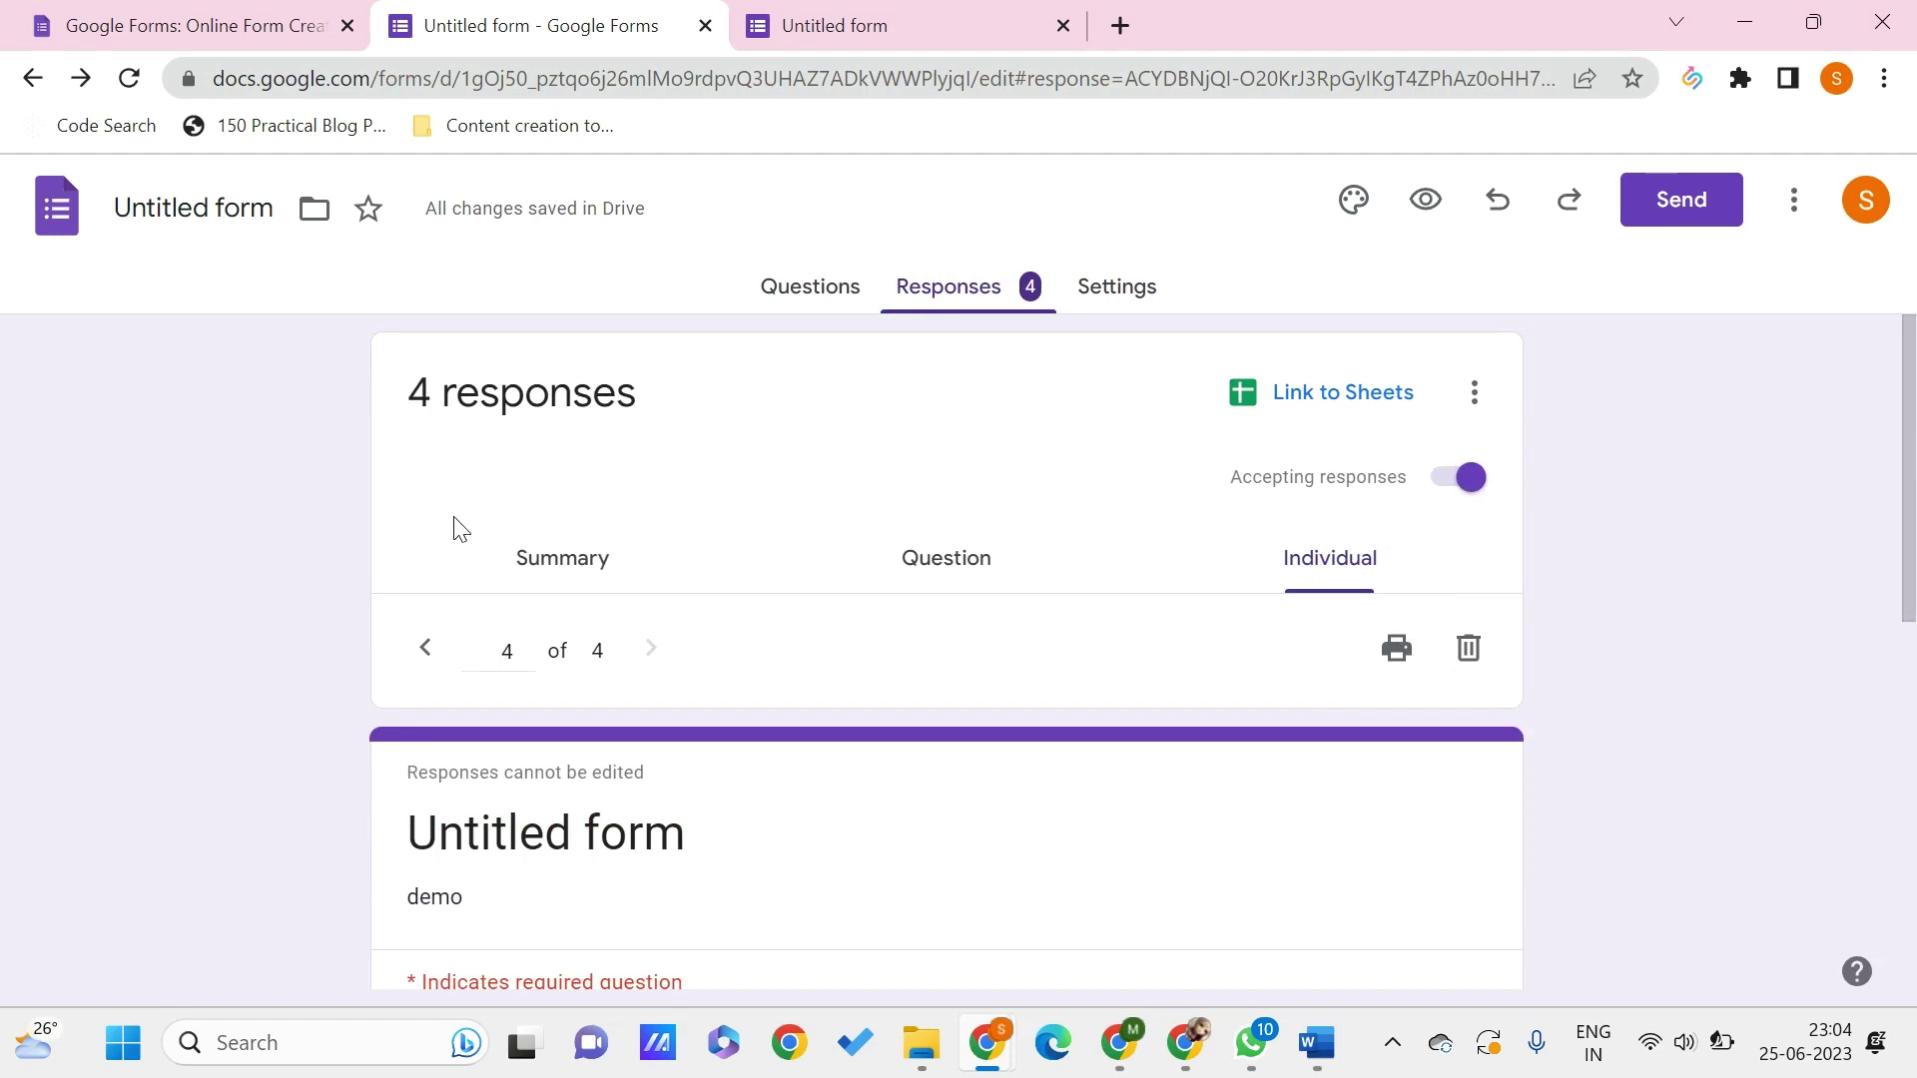
{"action": "left_click", "coordinate": [428, 649]}
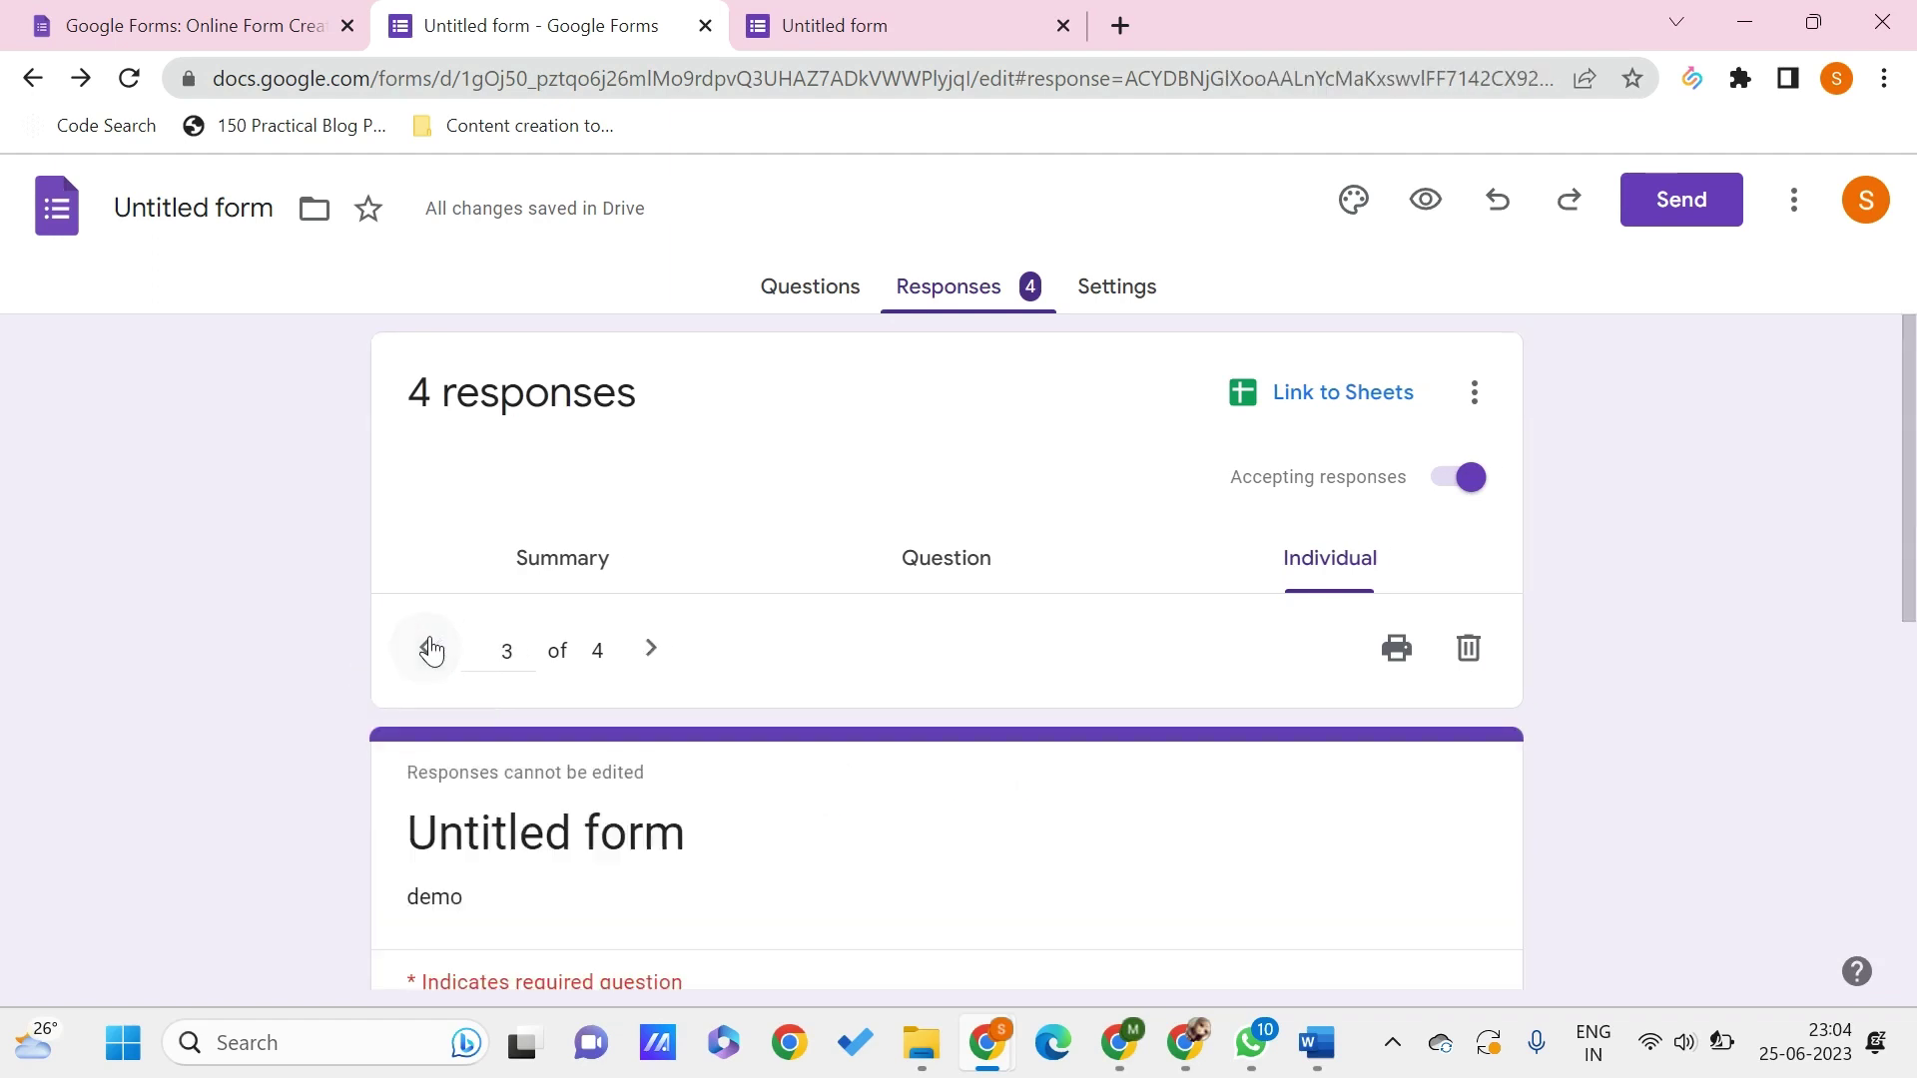
{"action": "scroll", "coordinate": [633, 777], "scroll_direction": "down", "scroll_amount": 4}
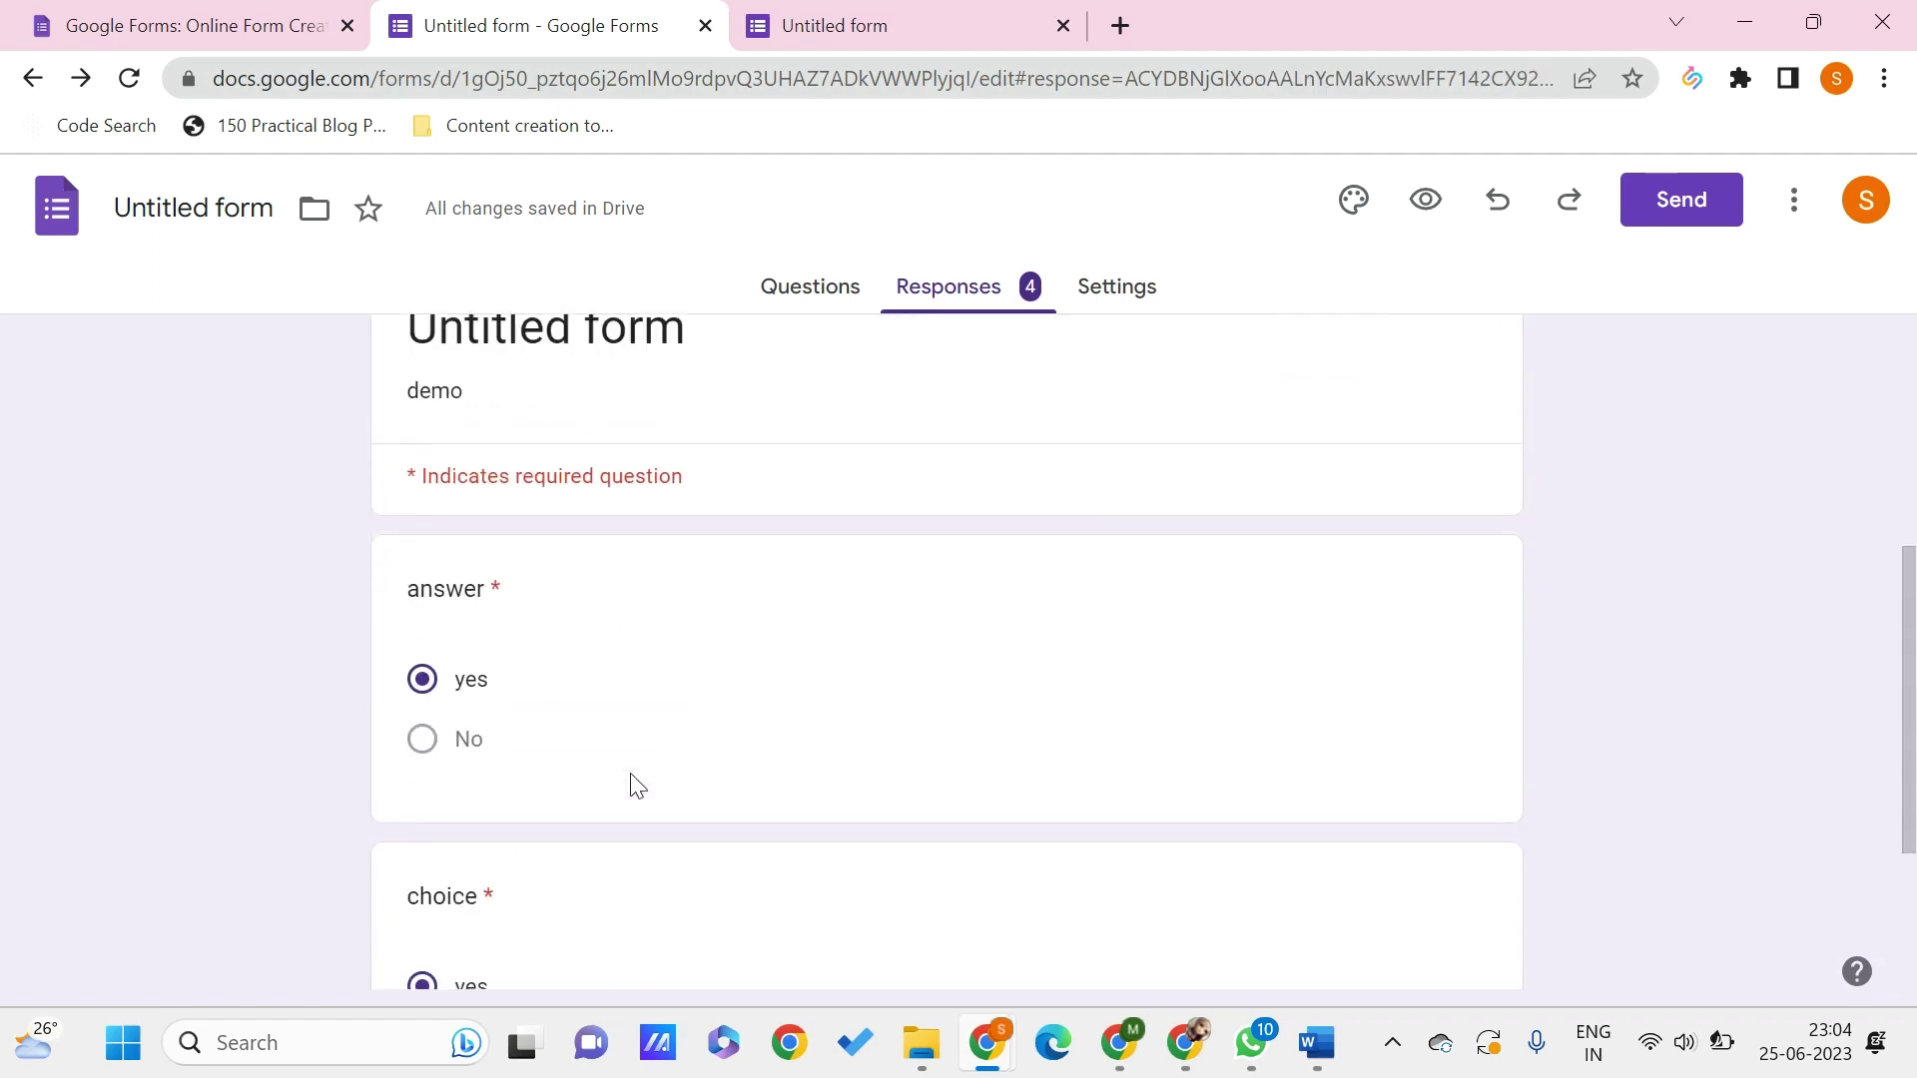
{"action": "scroll", "coordinate": [633, 774], "scroll_direction": "up", "scroll_amount": 4}
{"action": "scroll", "coordinate": [877, 796], "scroll_direction": "down", "scroll_amount": 4}
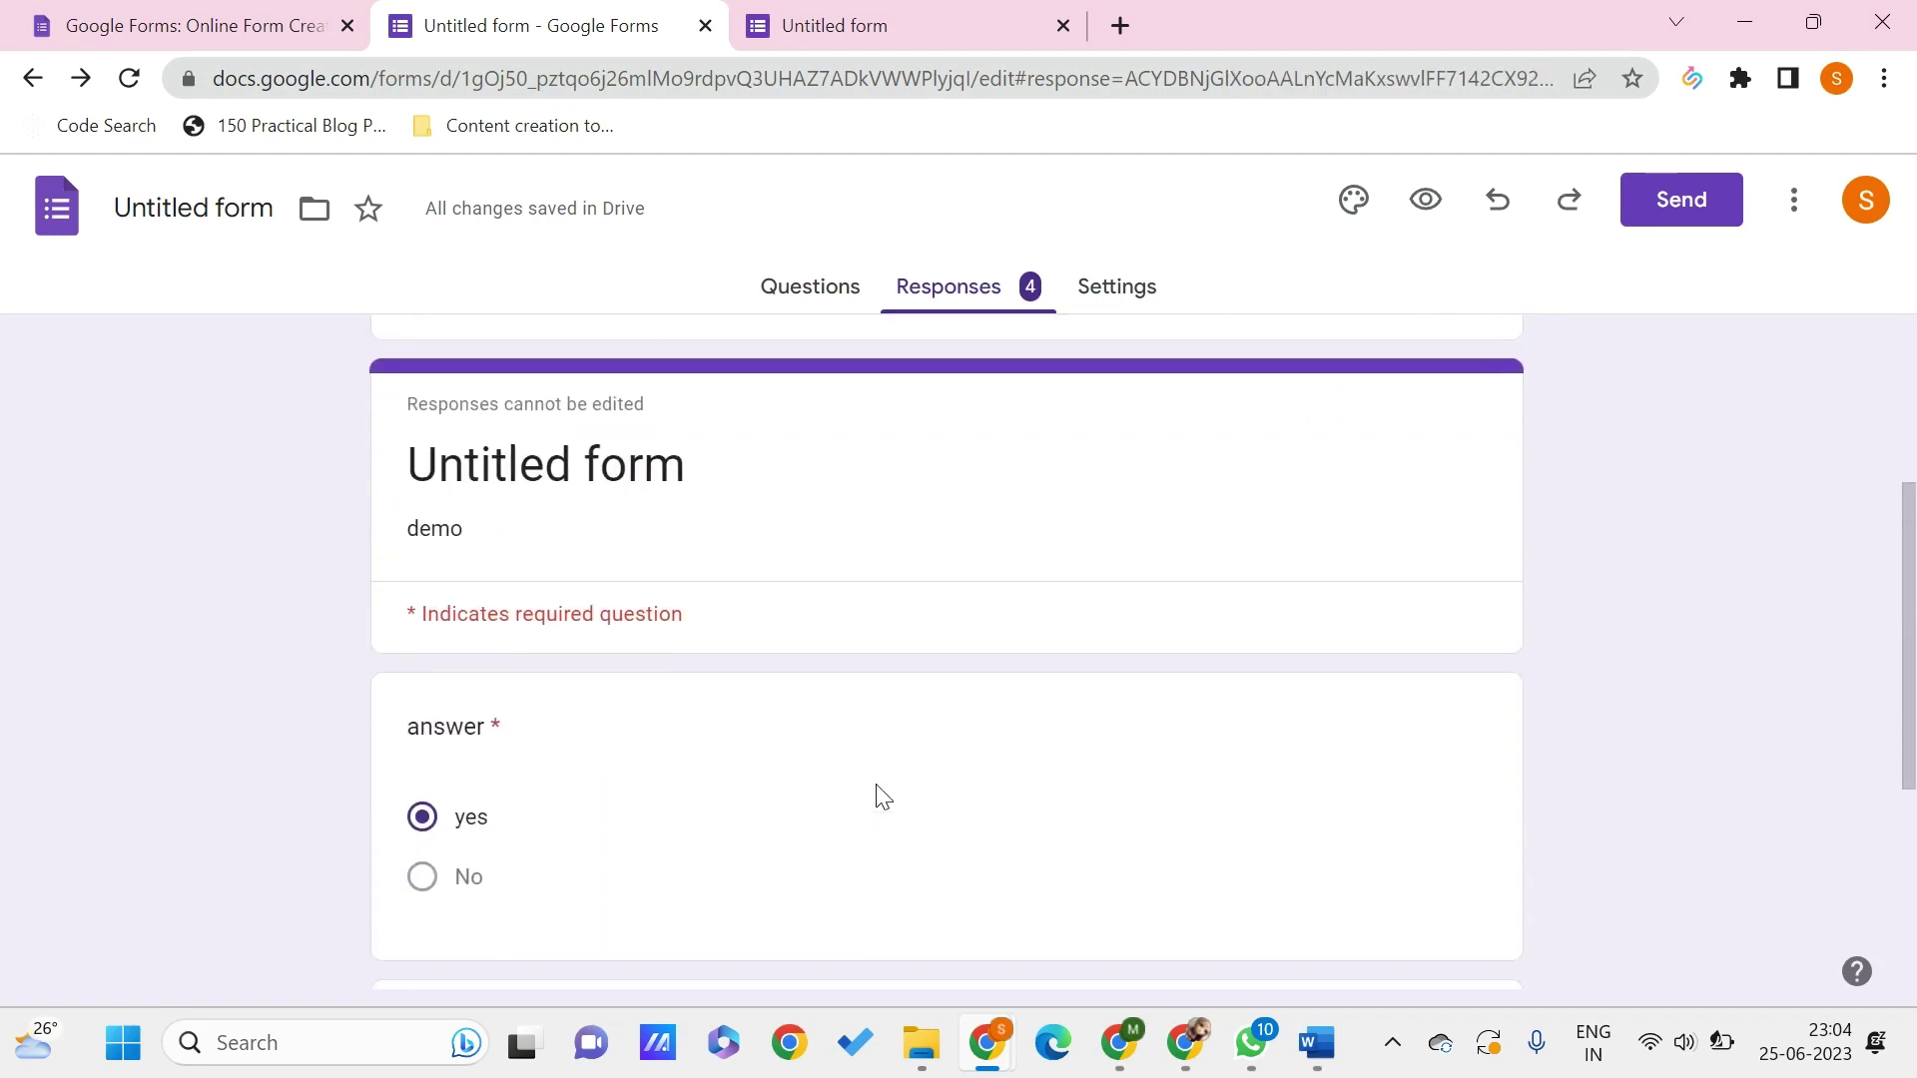
{"action": "scroll", "coordinate": [1218, 511], "scroll_direction": "up", "scroll_amount": 2}
{"action": "scroll", "coordinate": [1218, 512], "scroll_direction": "up", "scroll_amount": 2}
{"action": "left_click", "coordinate": [1394, 586]}
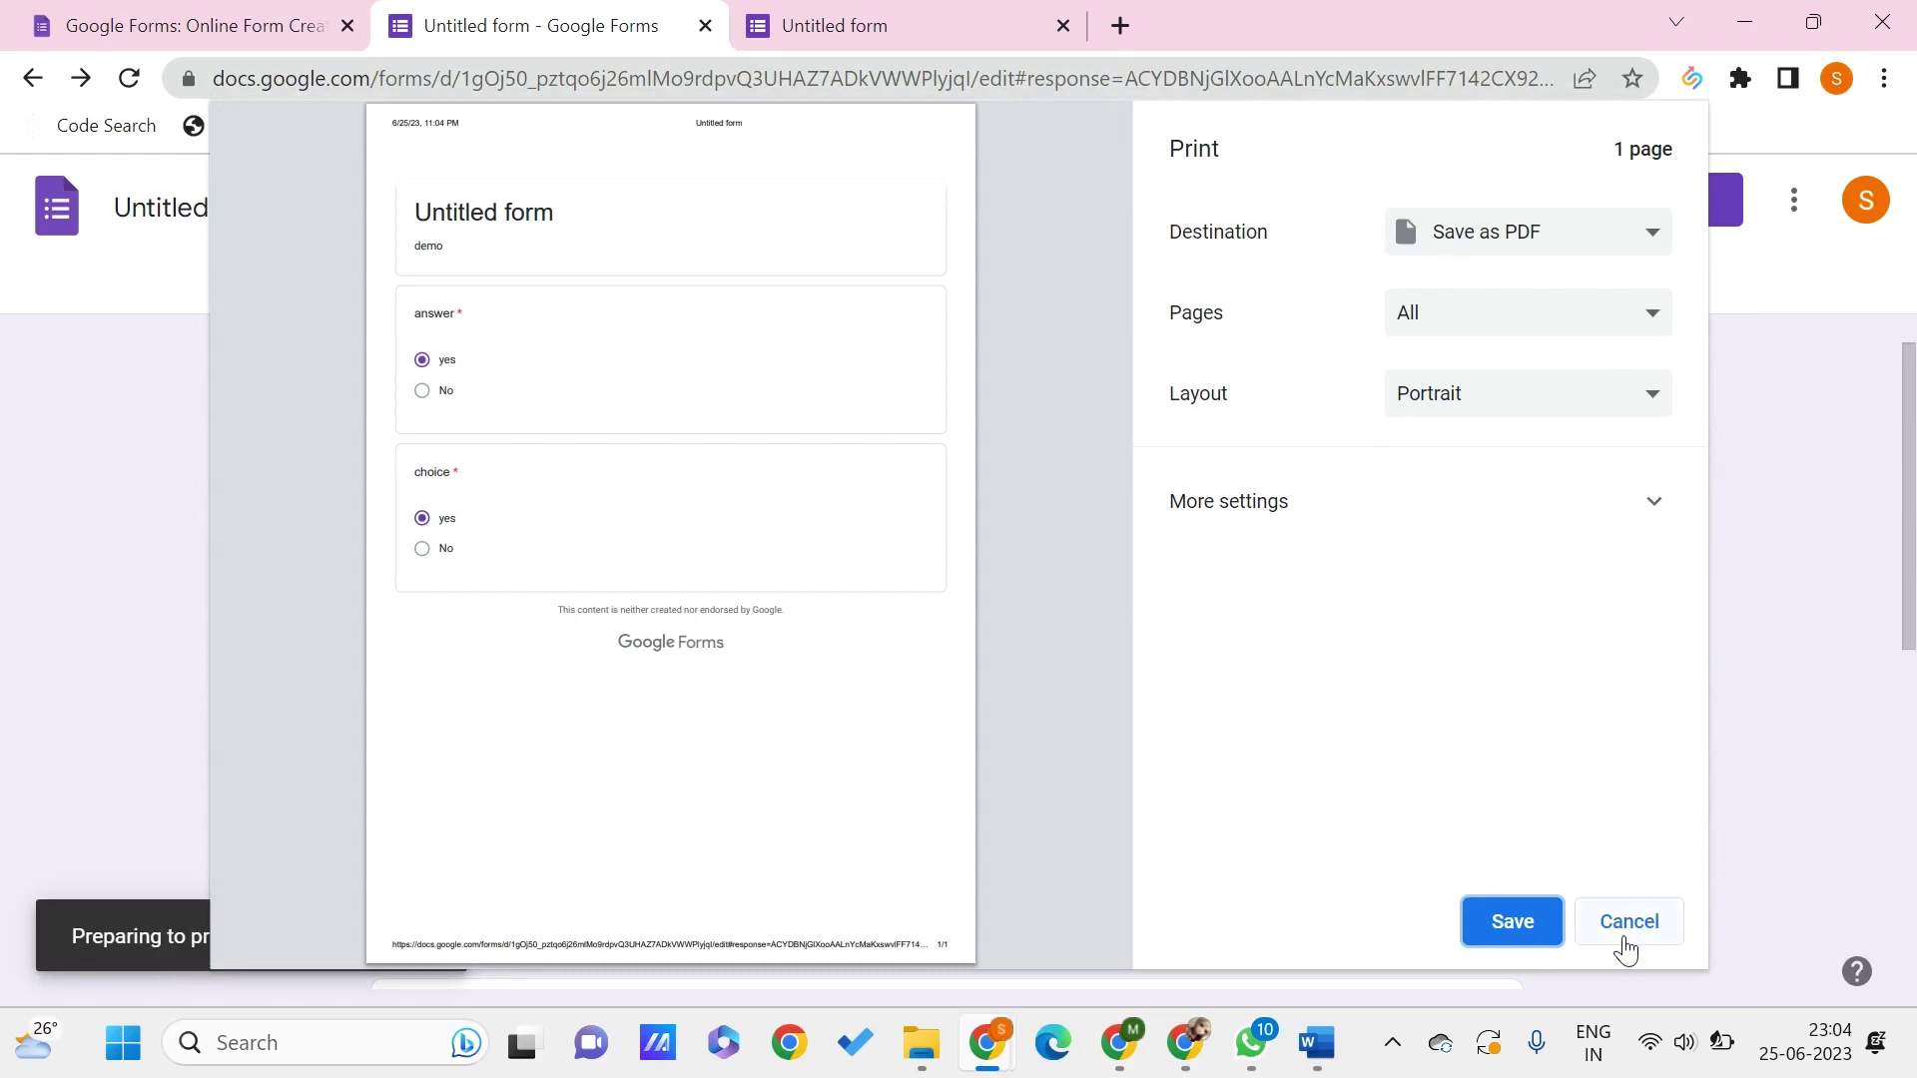
Step: Cancel the single-response print, preview Print all responses as 4 pages, then cancel it
{"action": "left_click", "coordinate": [1629, 945]}
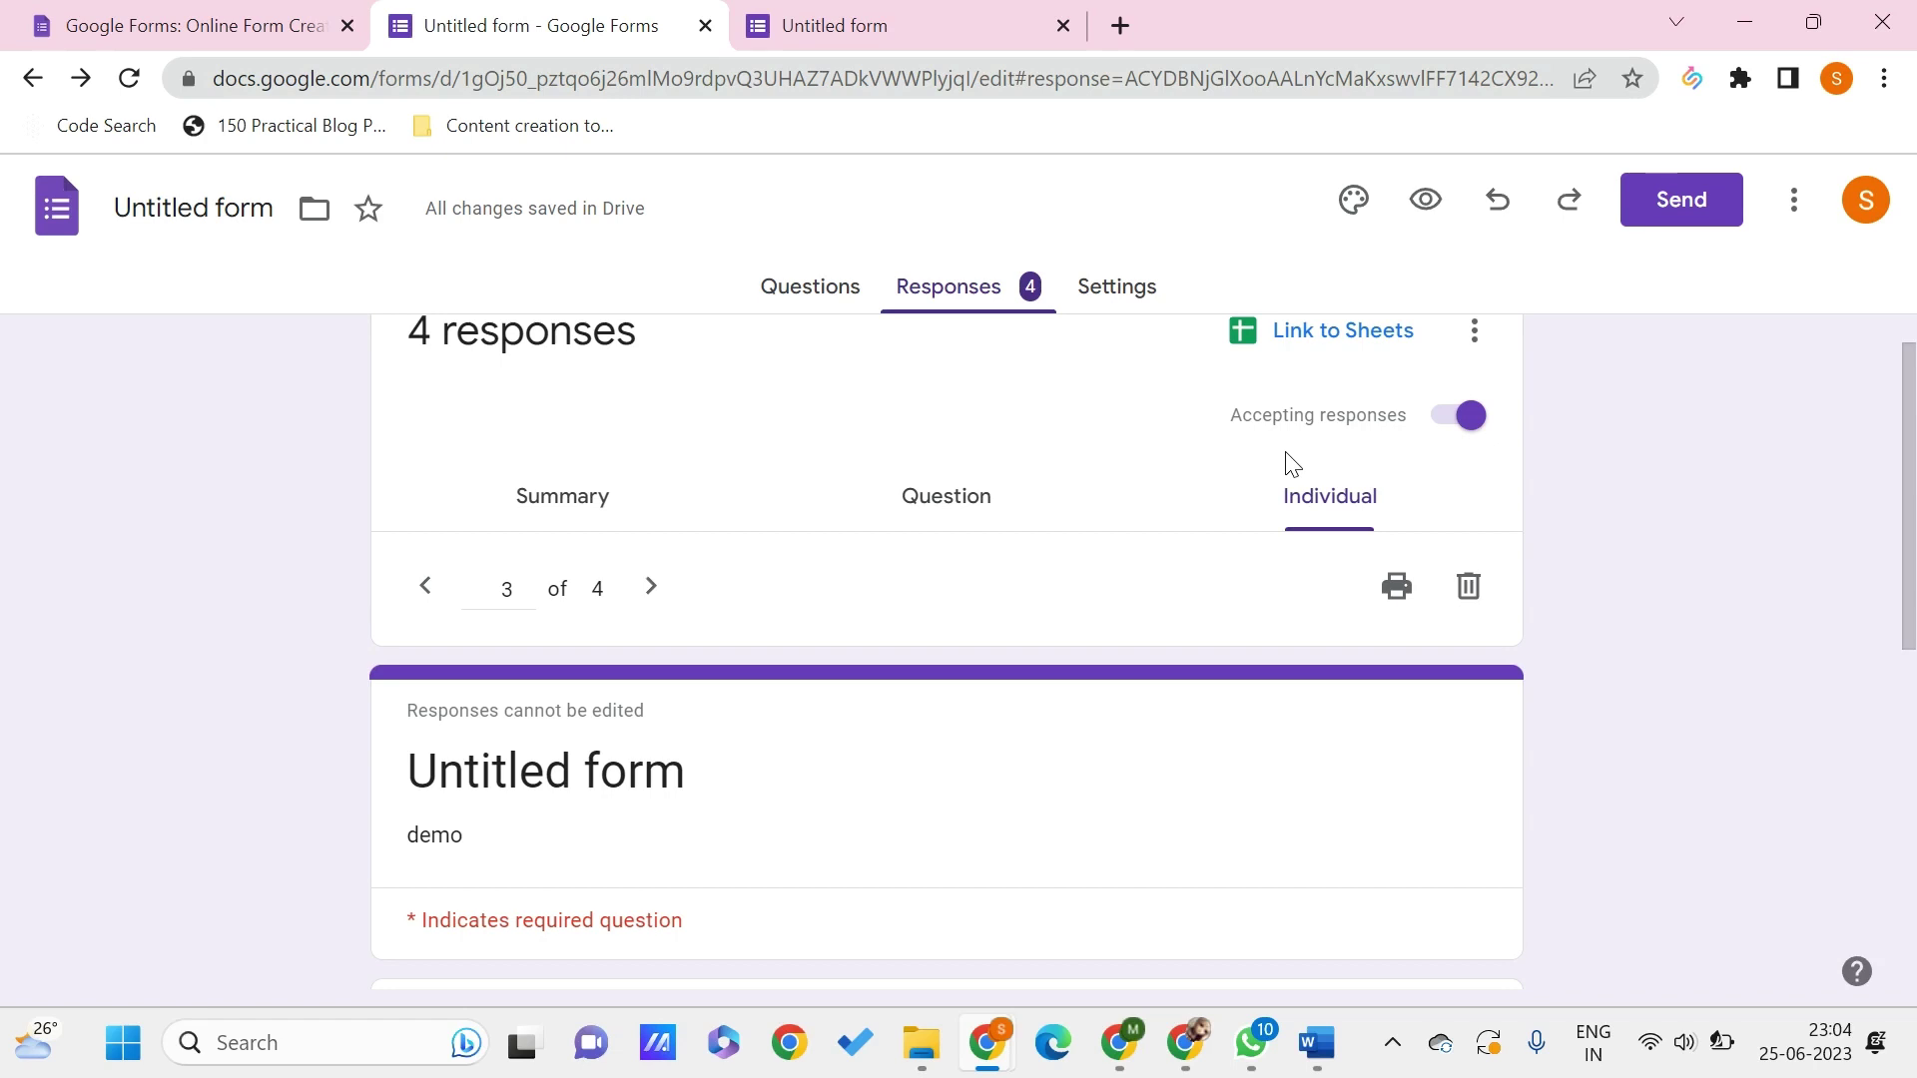
{"action": "scroll", "coordinate": [1360, 415], "scroll_direction": "up", "scroll_amount": 1}
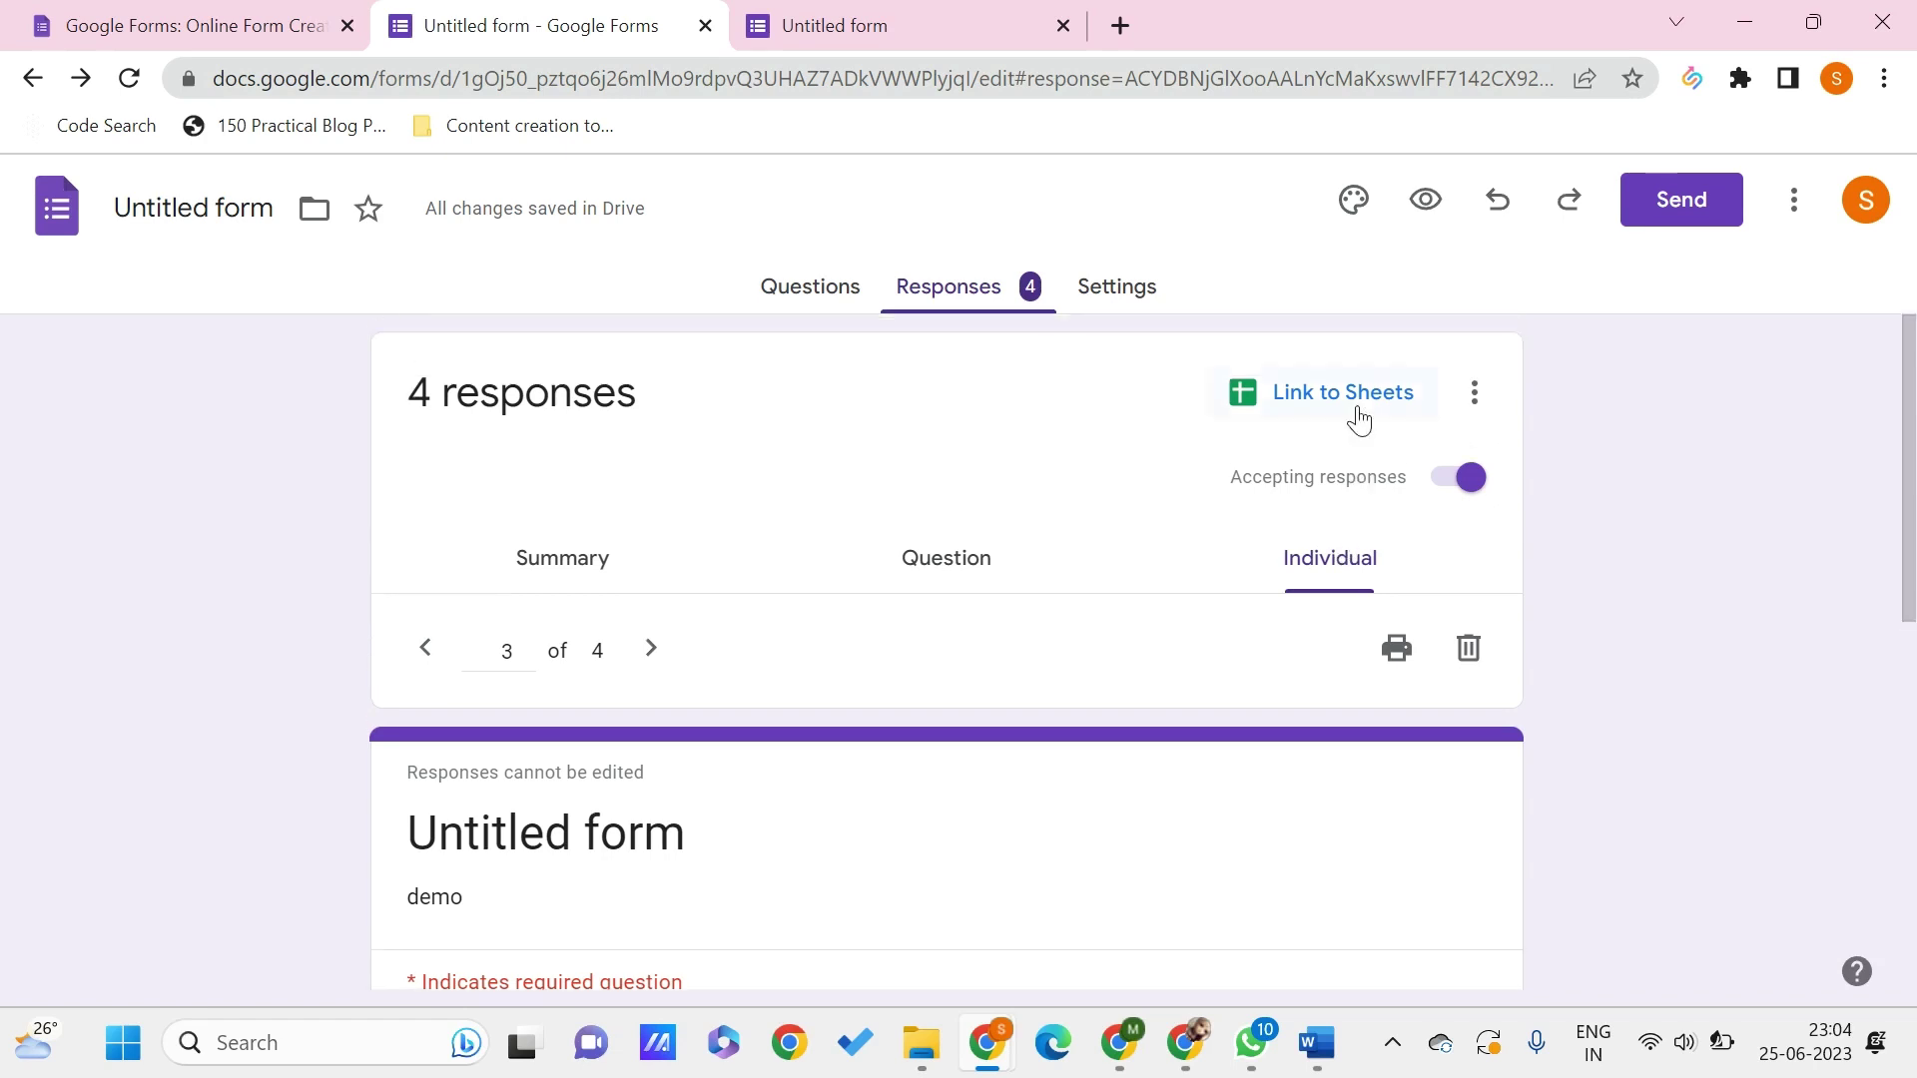
{"action": "left_click", "coordinate": [1477, 405]}
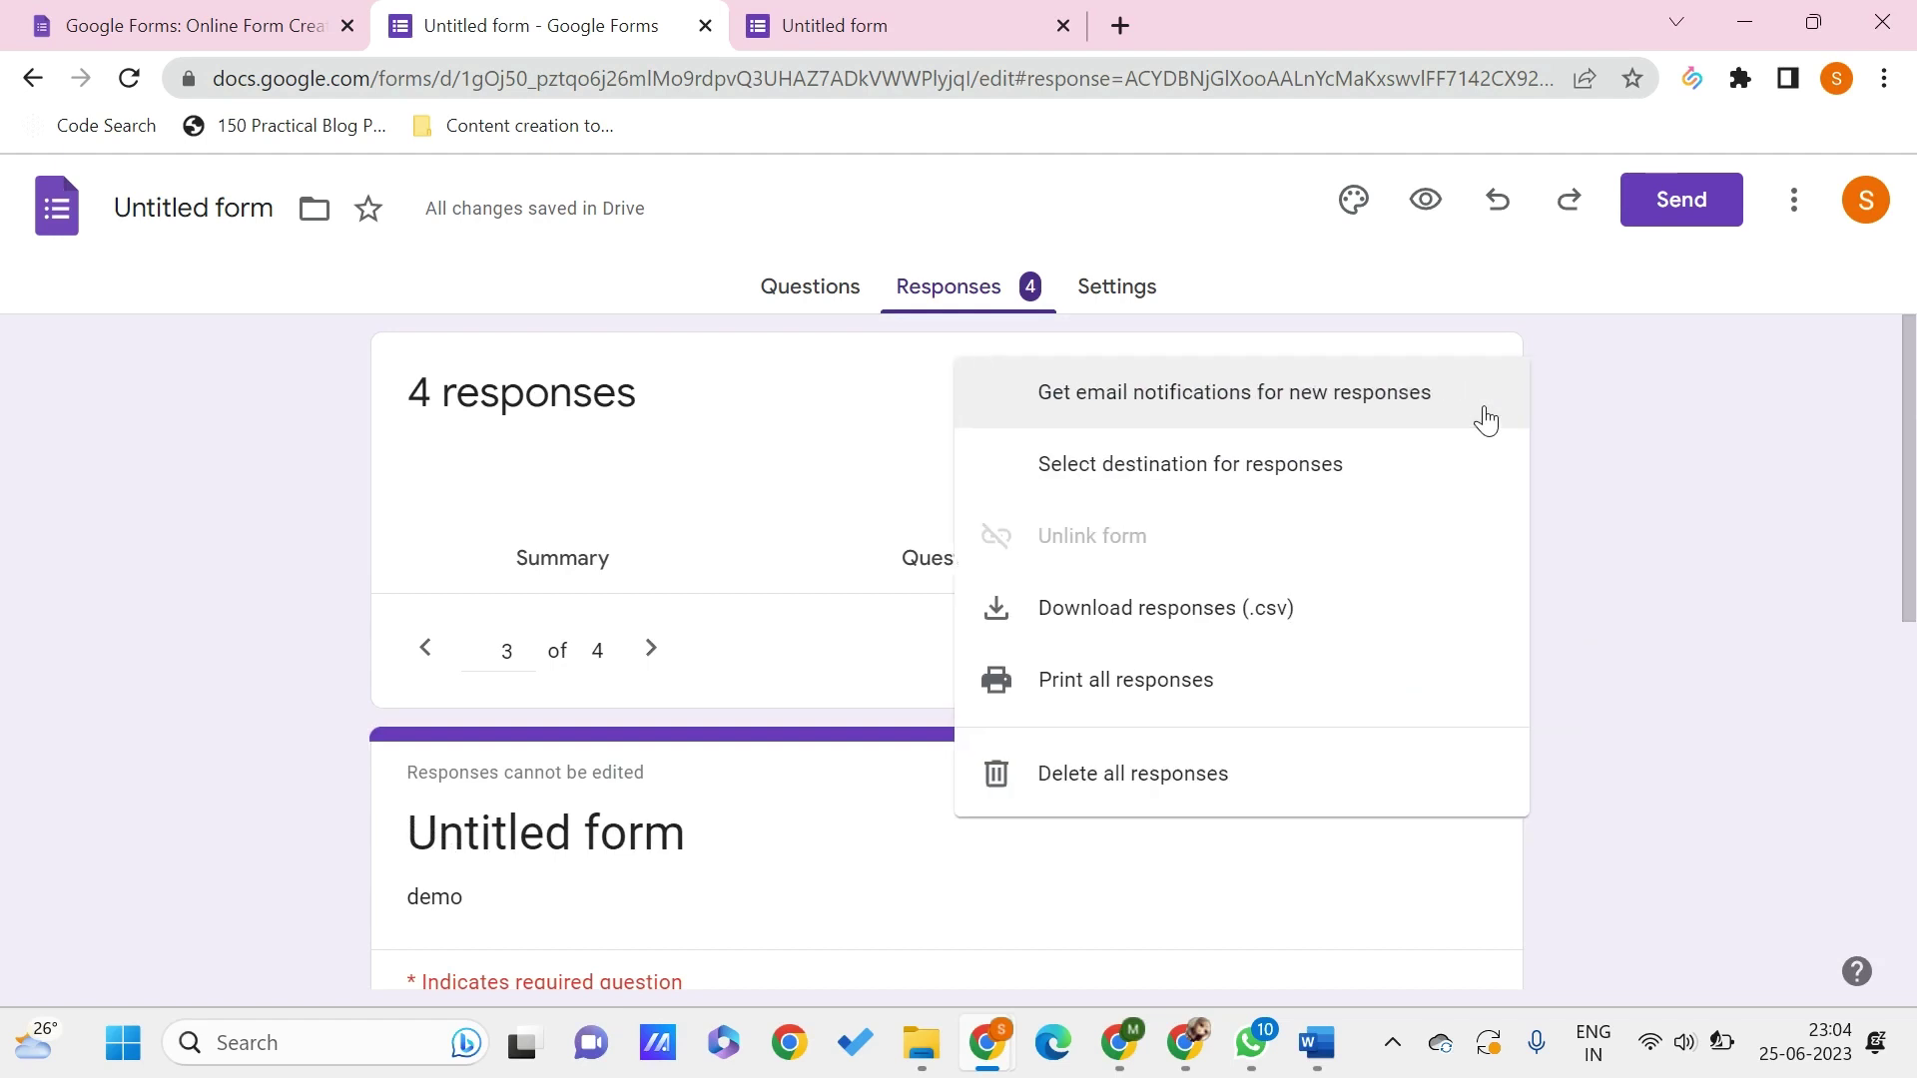
{"action": "left_click", "coordinate": [1186, 717]}
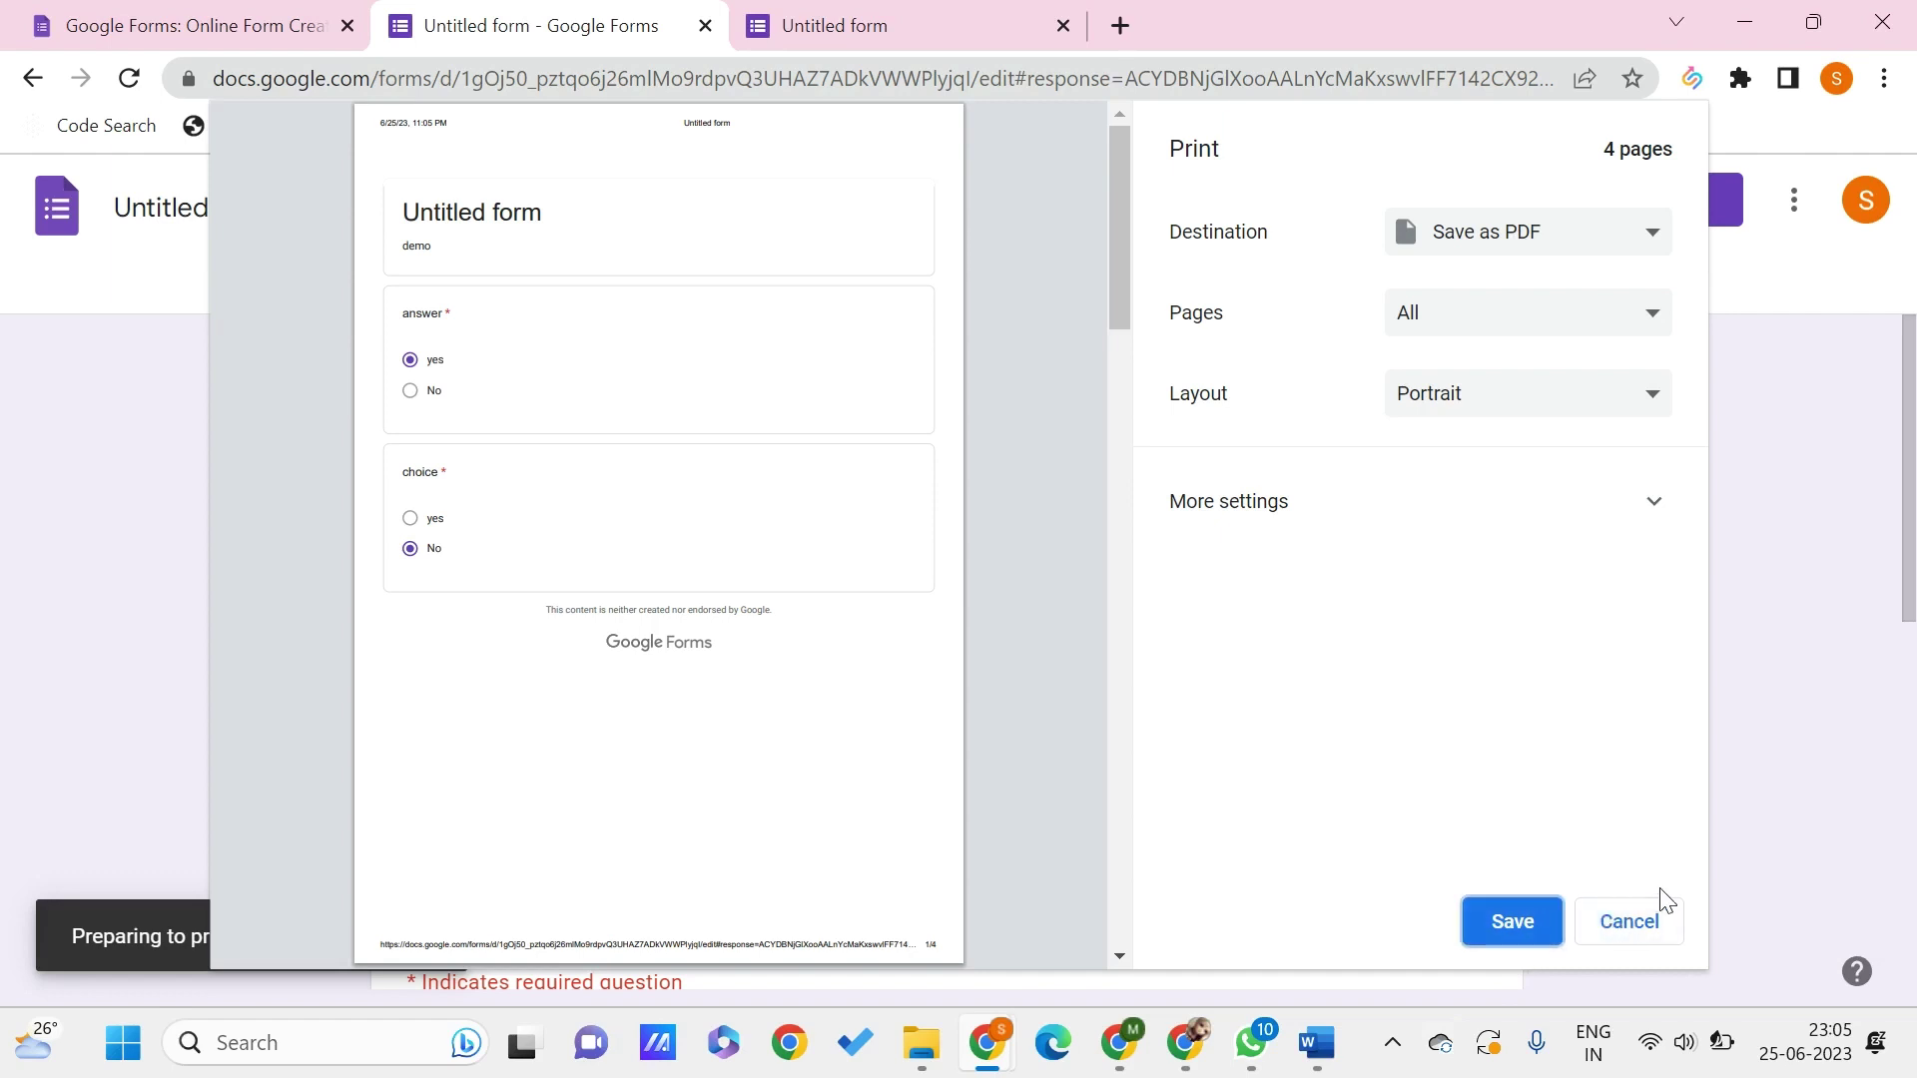
{"action": "left_click", "coordinate": [1640, 923]}
{"action": "scroll", "coordinate": [778, 629], "scroll_direction": "down", "scroll_amount": 1}
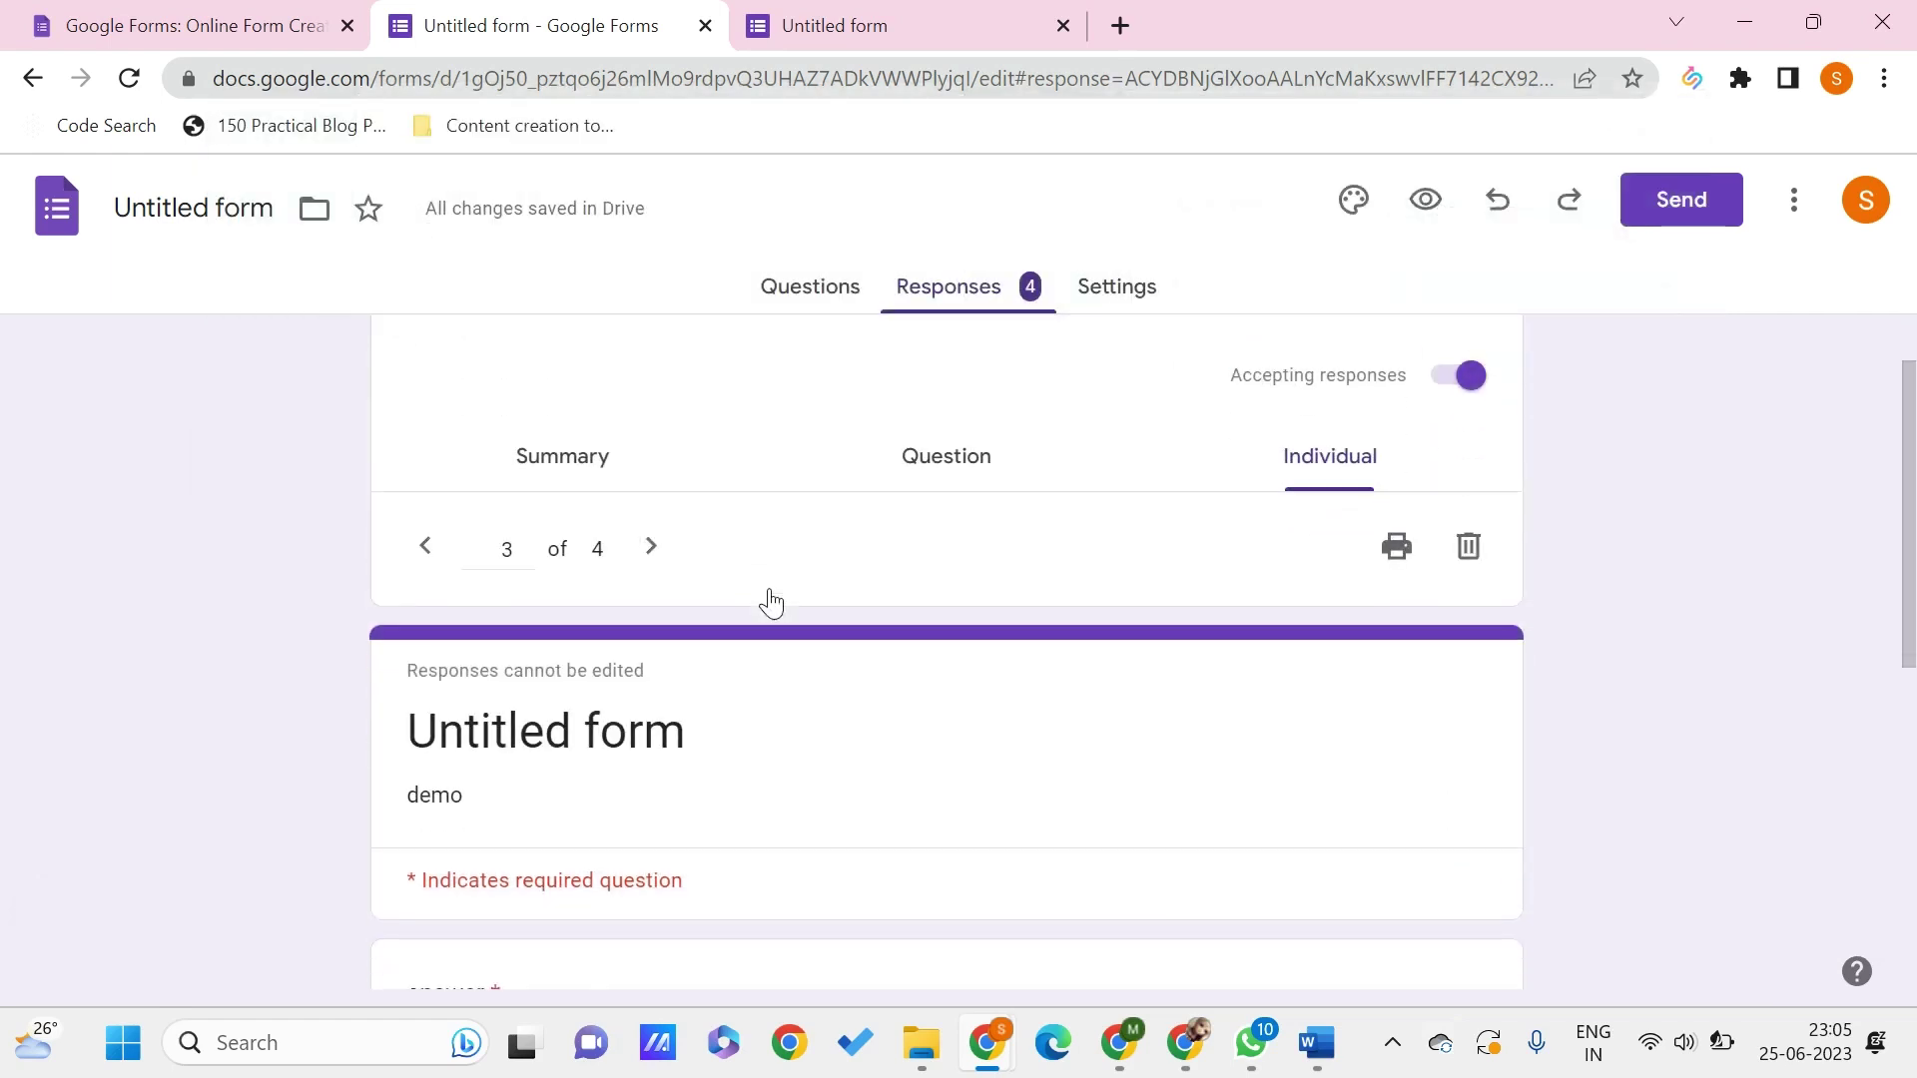
{"action": "left_click", "coordinate": [958, 436]}
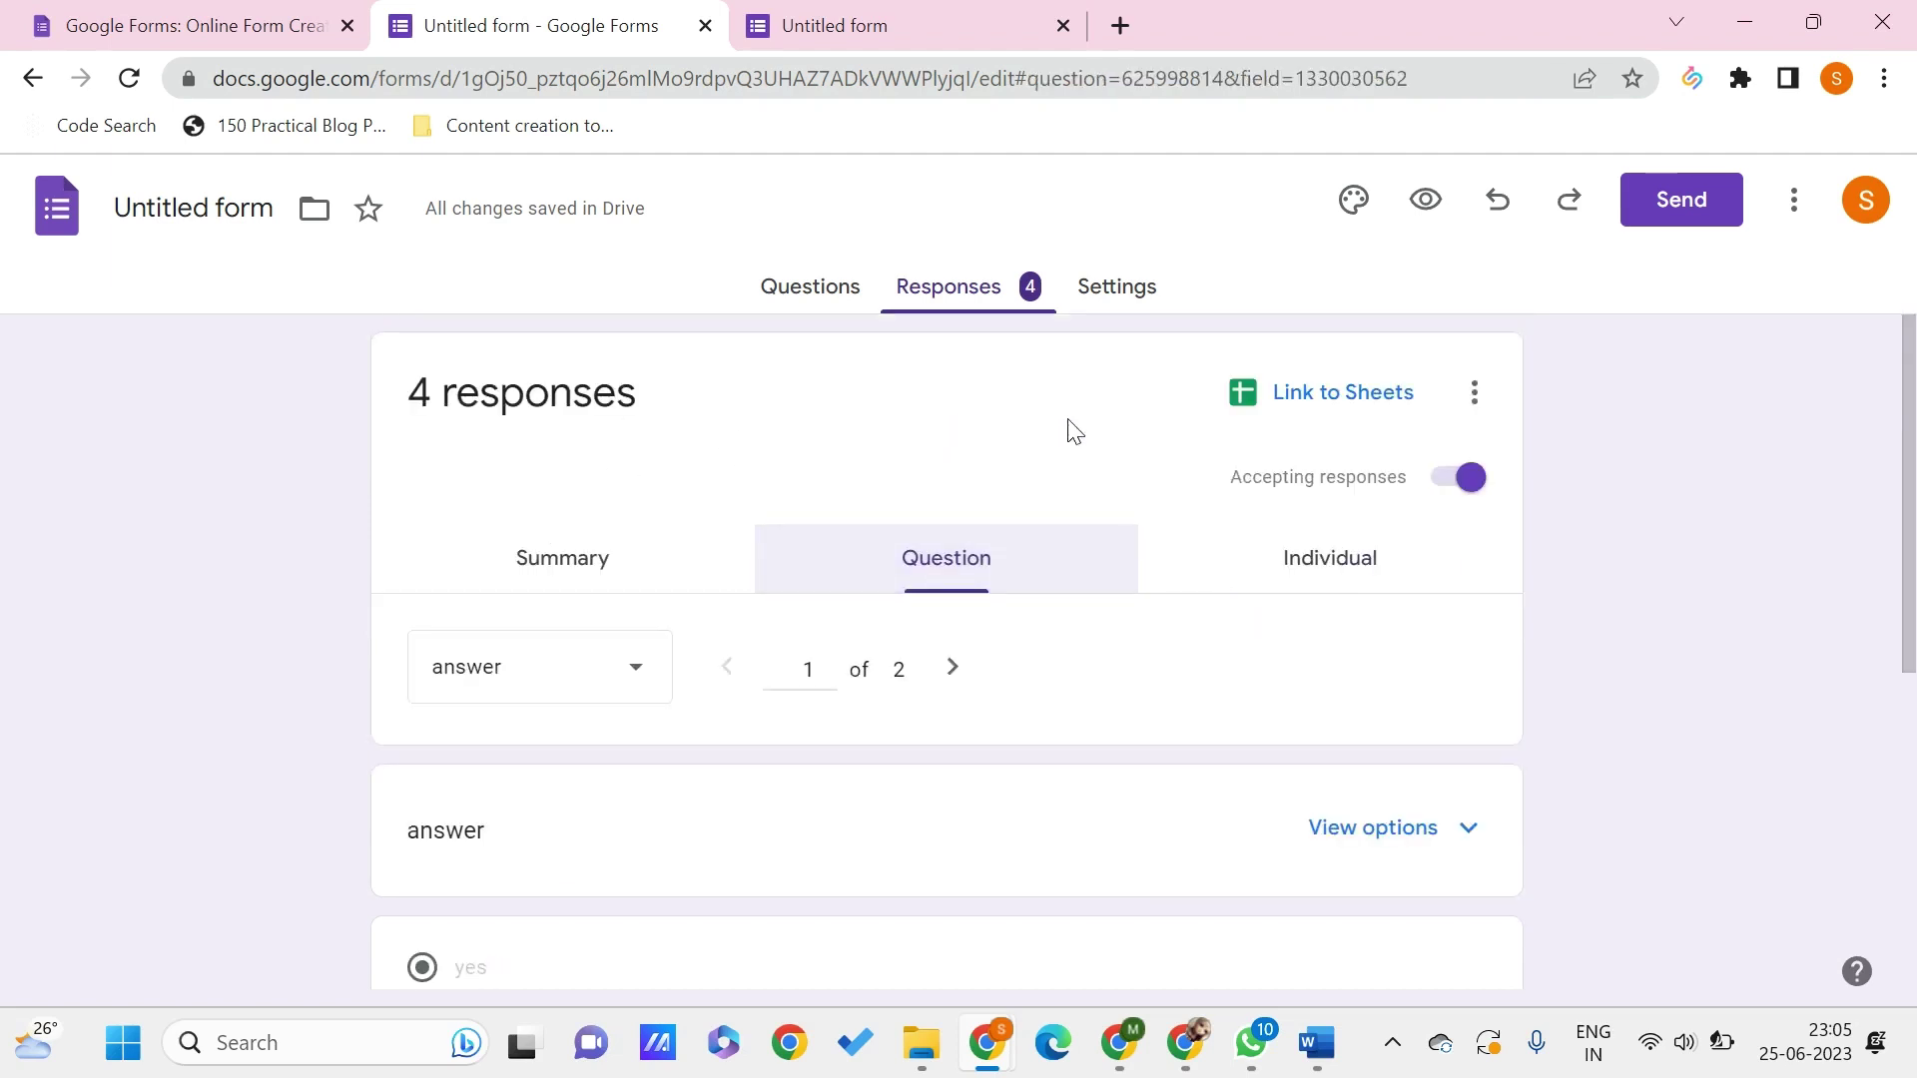
{"action": "left_click", "coordinate": [1298, 577]}
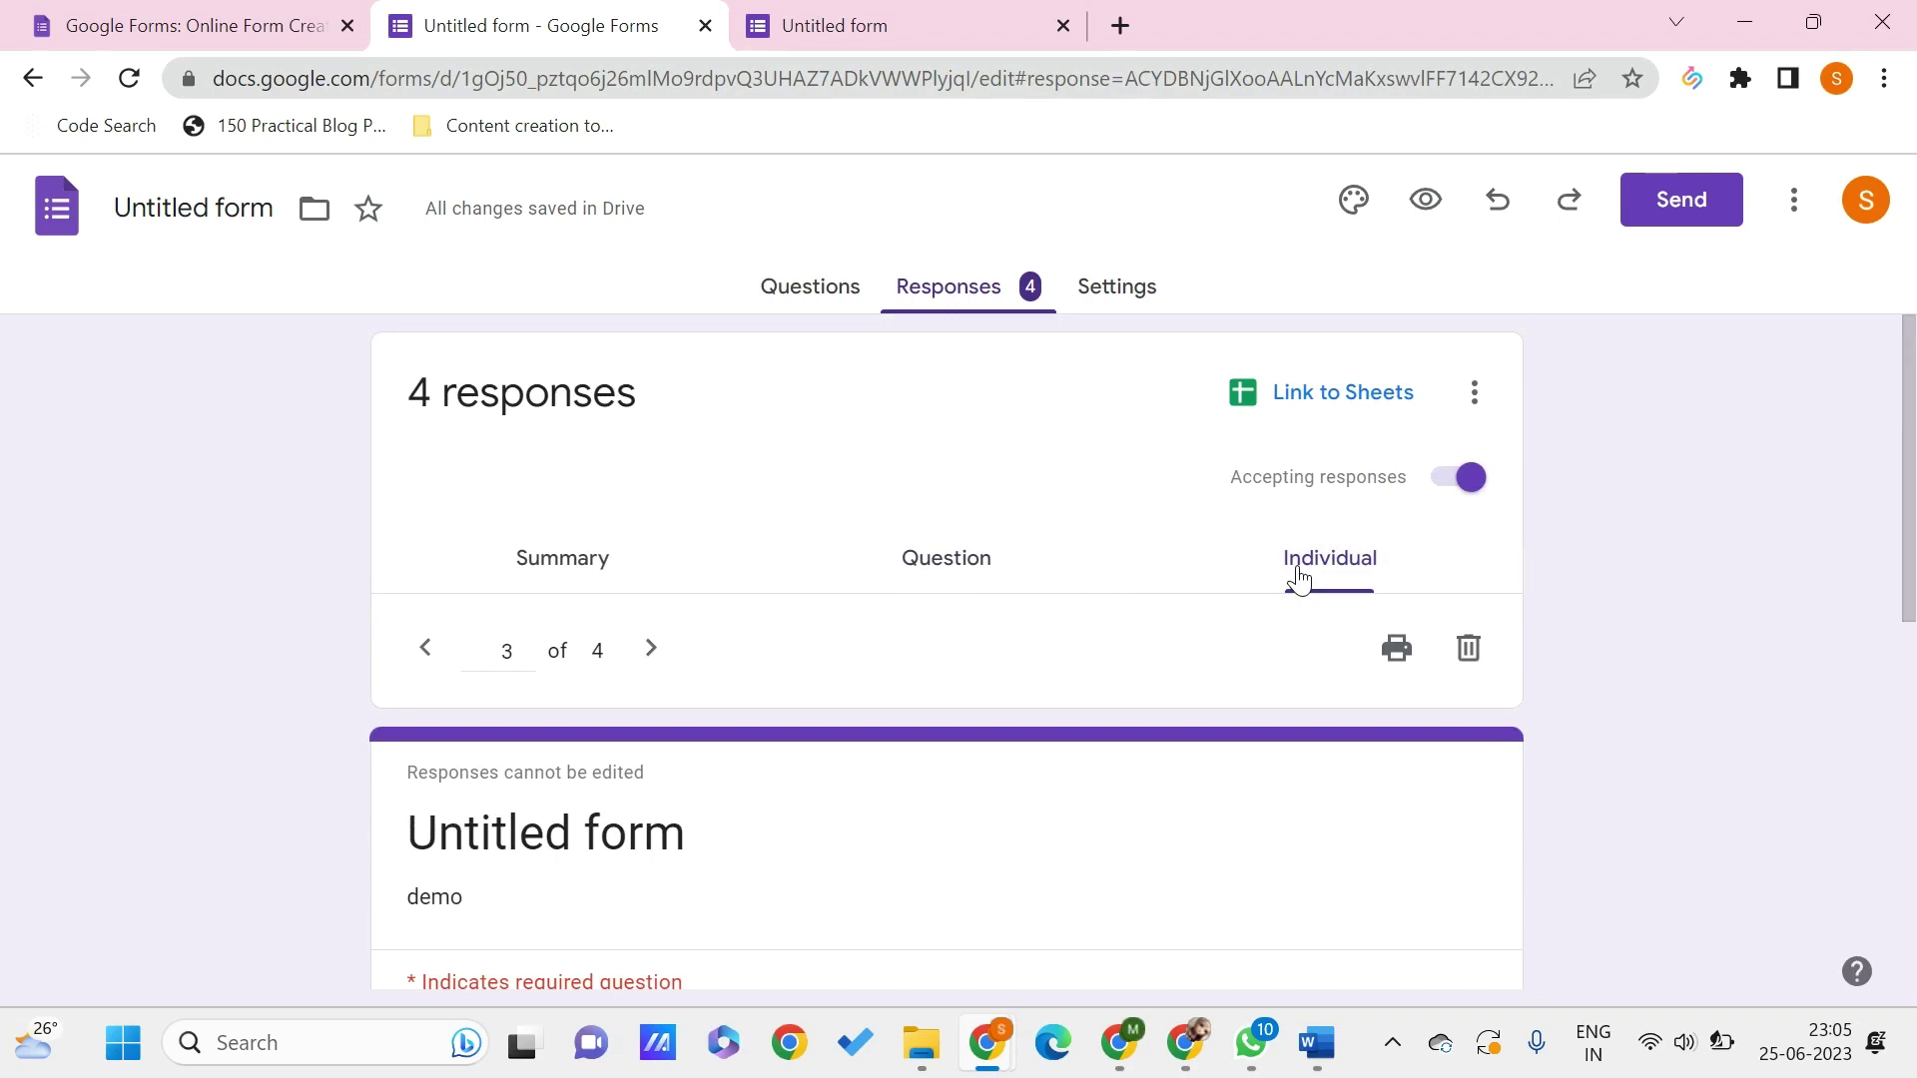